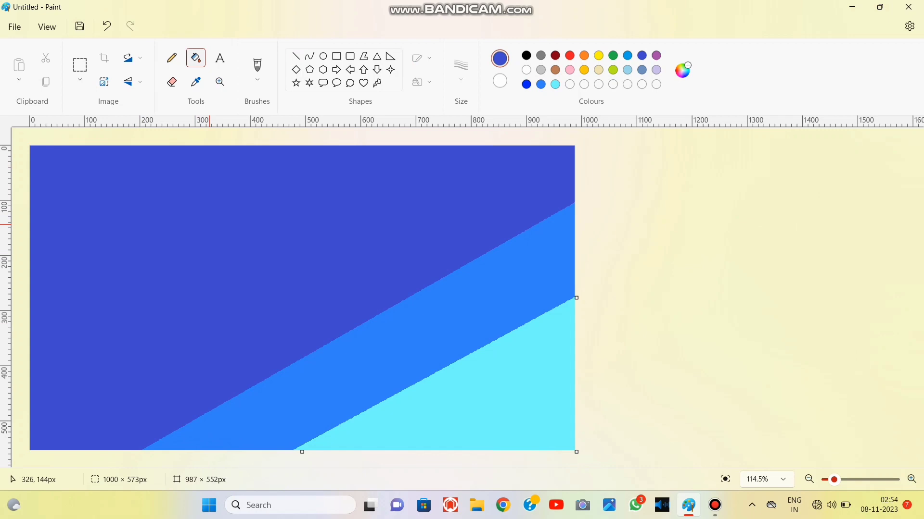
- Define a darker blue custom colour for the next band and choose the Line tool
left_click(682, 70)
left_click_drag(502, 145, 502, 176)
left_click(377, 398)
left_click(295, 56)
mouse_move(68, 446)
left_mouse_down()
mouse_move(551, 146)
mouse_move(605, 133)
left_mouse_up()
left_click_drag(347, 278, 367, 226)
left_click(106, 26)
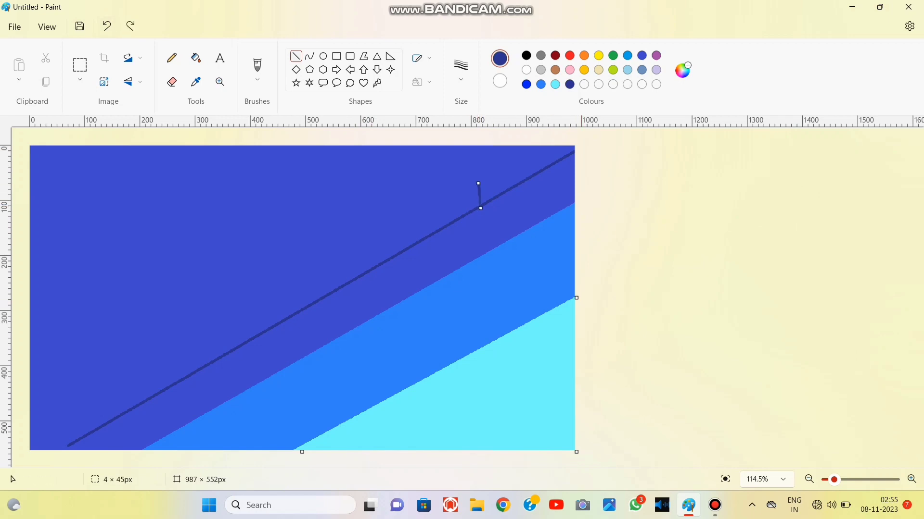
left_click(106, 26)
- Draw a diagonal line parallel to the existing bands from the left edge to the upper edge and fill the area above it with dark blue
left_click_drag(47, 437, 559, 146)
left_click_drag(70, 423, 53, 423)
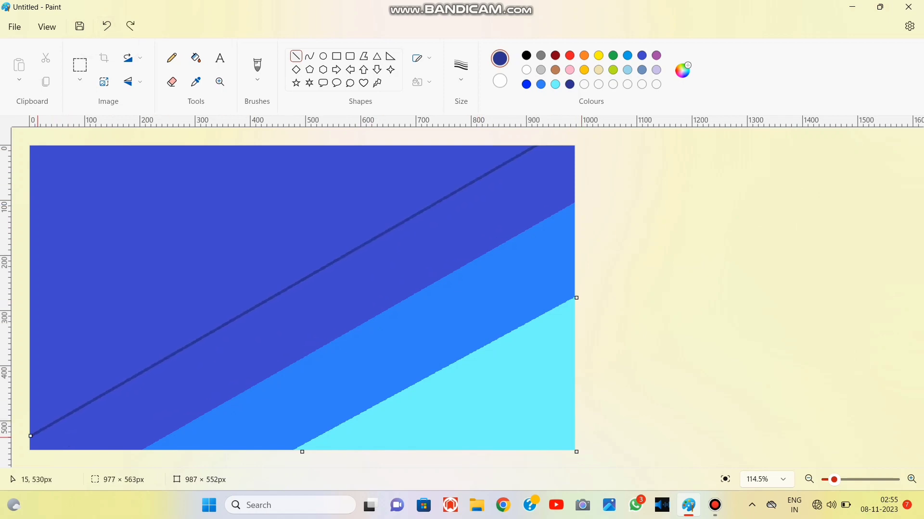
mouse_move(536, 147)
left_mouse_down()
mouse_move(475, 172)
mouse_move(544, 147)
left_mouse_up()
left_click(195, 58)
left_click(265, 197)
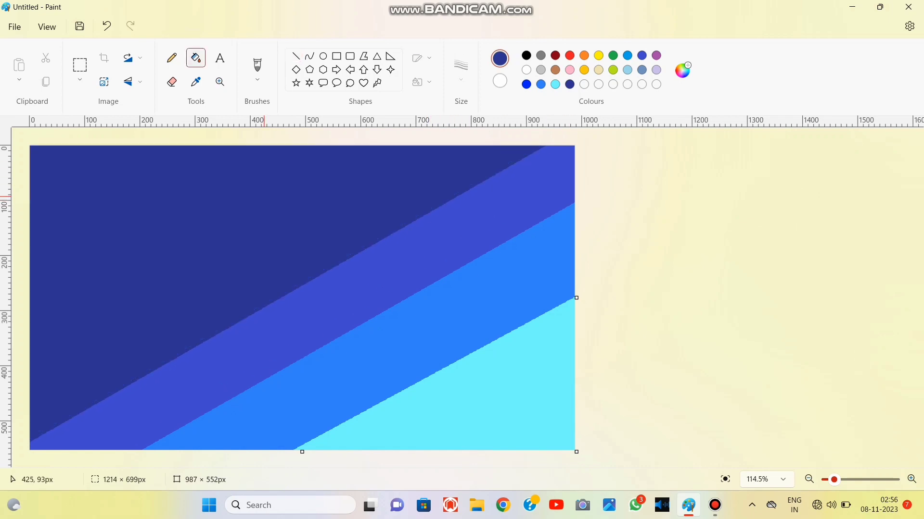
- Add another band by drawing a parallel diagonal line in a darker navy and filling the area above it with that colour
left_click(683, 70)
left_click(347, 398)
left_click(296, 57)
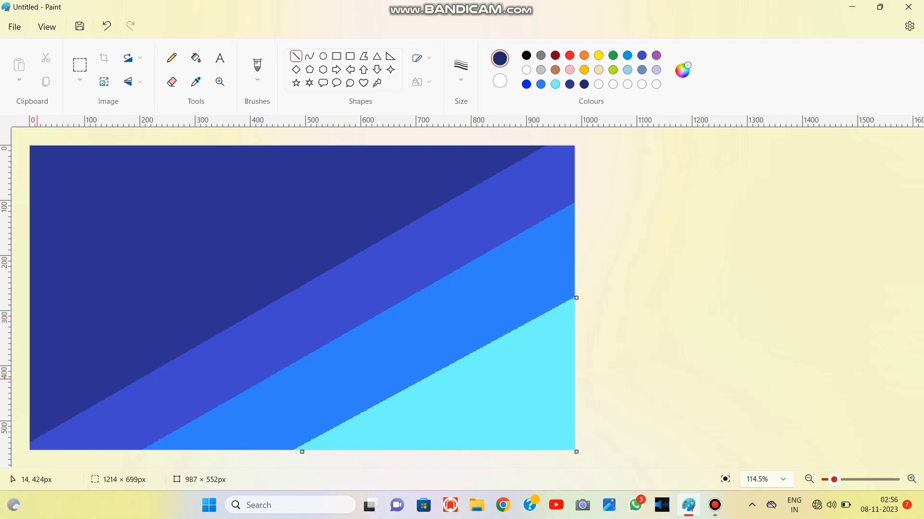
left_click_drag(34, 378, 428, 148)
key("ctrl+z")
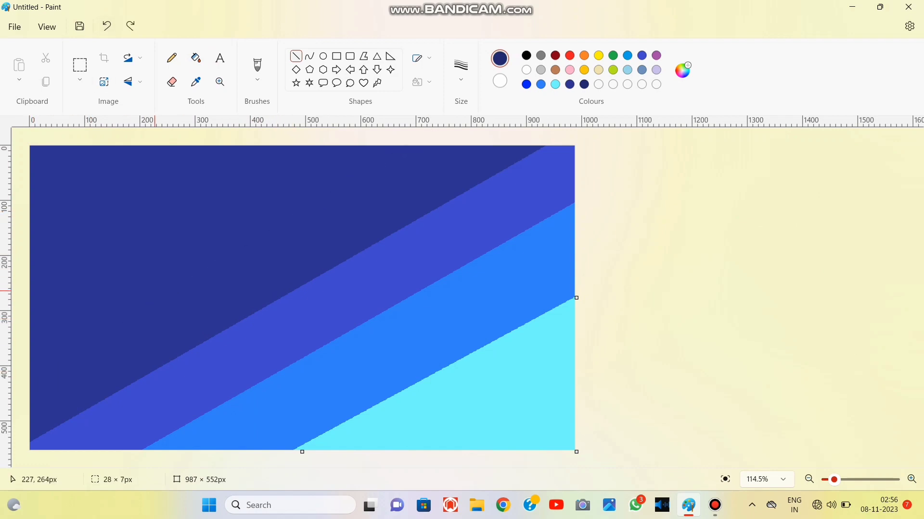
left_click_drag(31, 366, 415, 146)
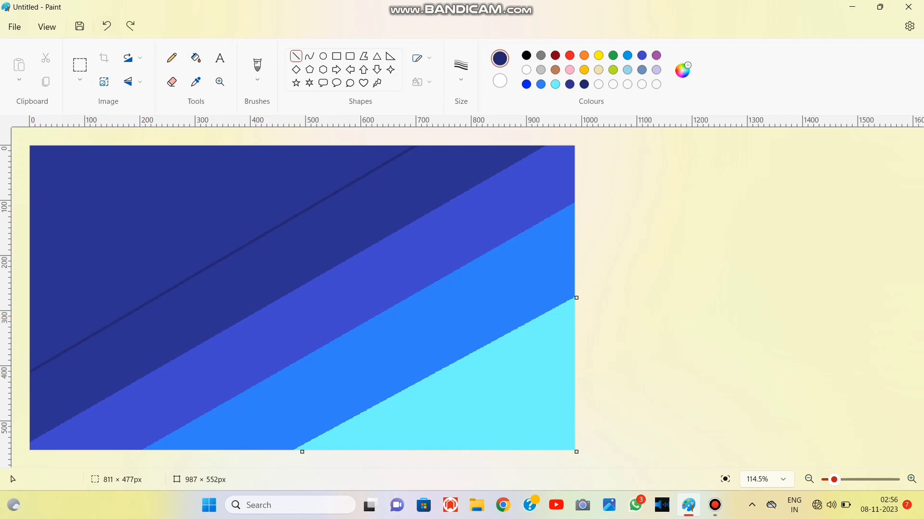
left_click(195, 58)
left_click(245, 202)
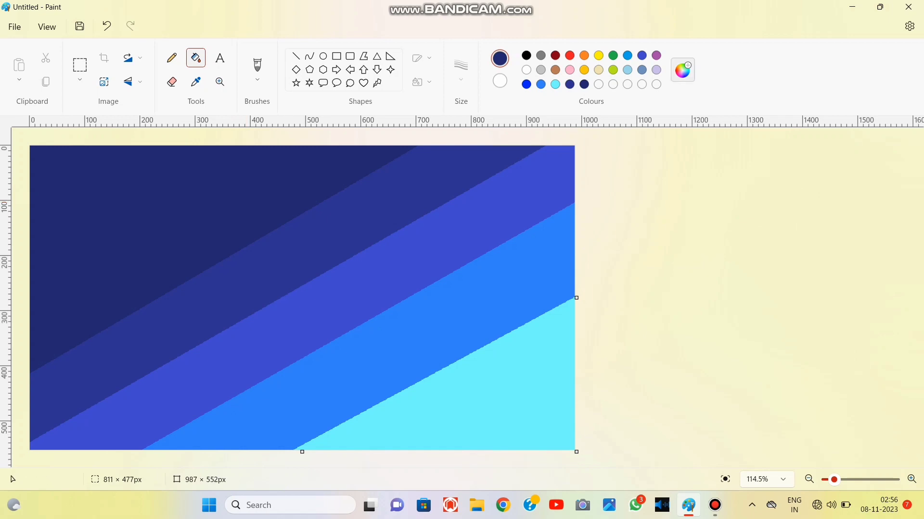
- Mix a still darker navy, draw a diagonal line across the upper-left corner of the canvas, and fill that corner
left_click(682, 70)
left_click_drag(502, 196, 502, 219)
left_click(376, 399)
left_click(296, 56)
mouse_move(274, 135)
left_mouse_down()
mouse_move(53, 270)
mouse_move(36, 299)
left_mouse_up()
left_click(196, 57)
left_click(141, 199)
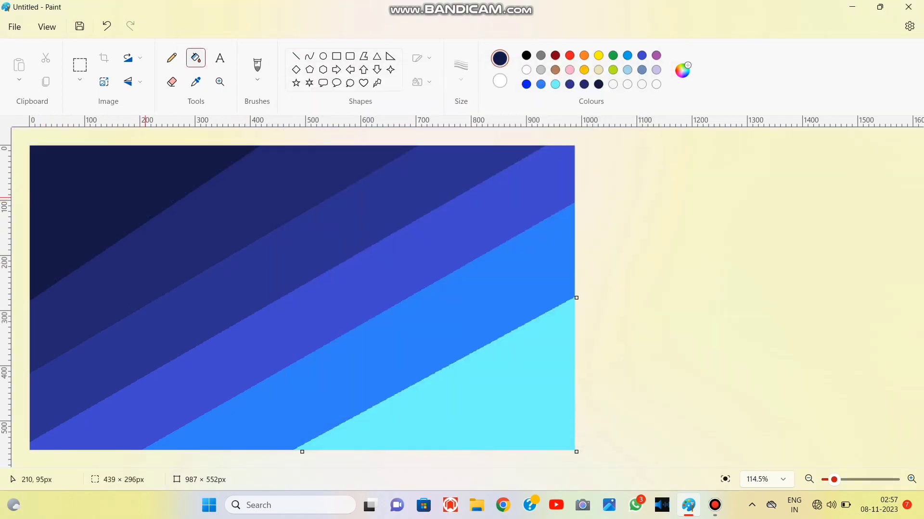
- Mix a nearly black navy and refill the upper-left corner of the canvas with it
left_click(682, 70)
left_click_drag(502, 220, 502, 236)
left_click(377, 398)
left_click(141, 198)
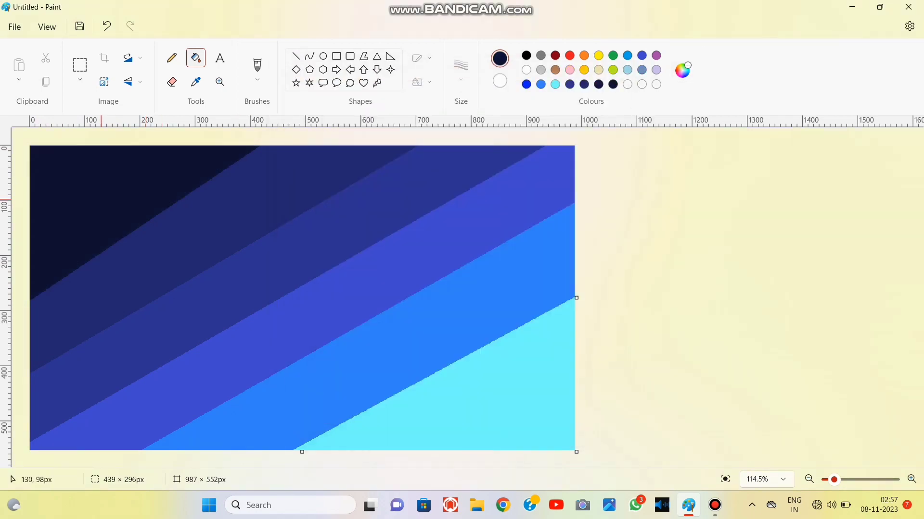
- Resize the image in pixels to a horizontal size of 1 without keeping the aspect ratio
left_click(104, 82)
left_click(471, 189)
left_click(460, 234)
double_click(416, 234)
type("1")
left_click(422, 349)
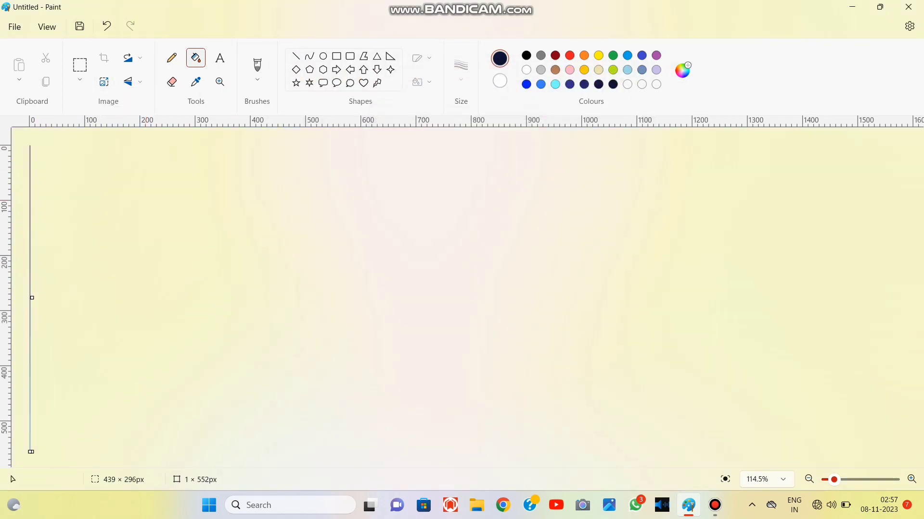
- Resize the image in pixels to a horizontal size of 987 without keeping the aspect ratio
left_click(103, 82)
left_click(471, 189)
left_click(459, 234)
double_click(416, 234)
key("BackSpace")
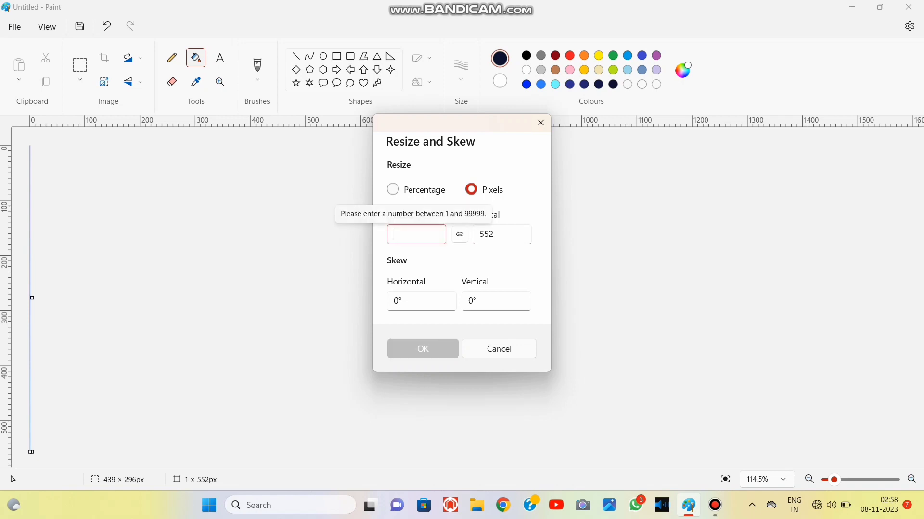
type("987")
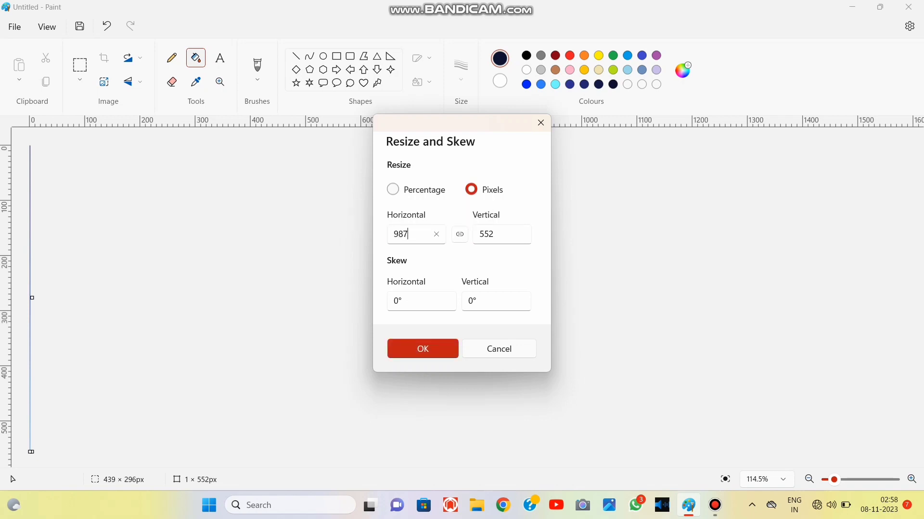
key("Return")
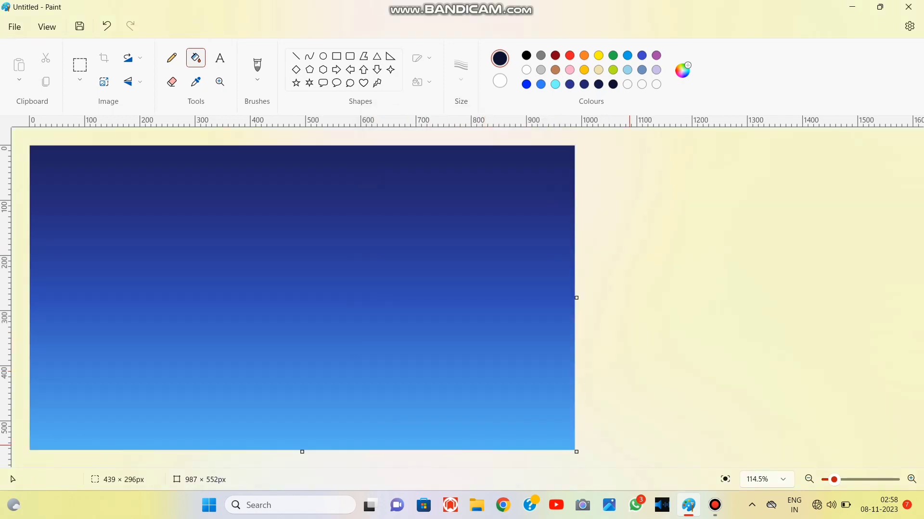
- Select the whole gradient, squash it upward to about 383 px tall, and copy it
mouse_move(688, 505)
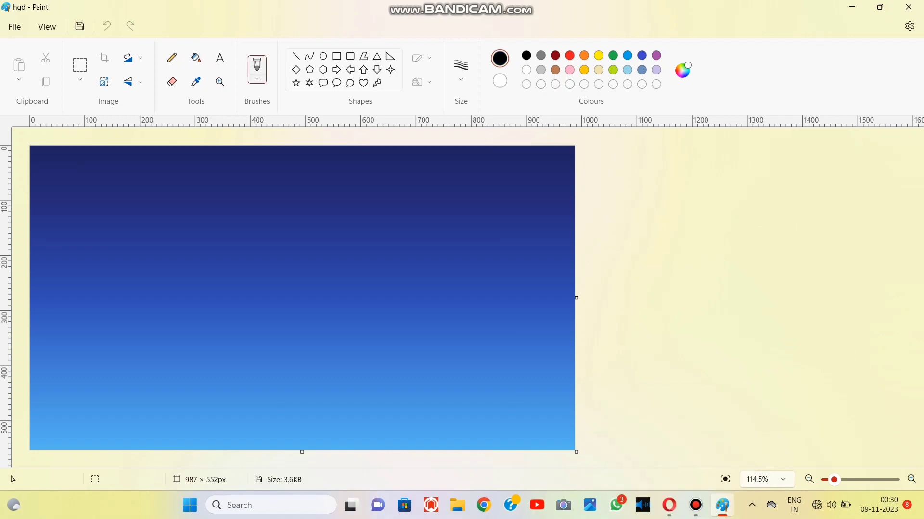
key("ctrl+a")
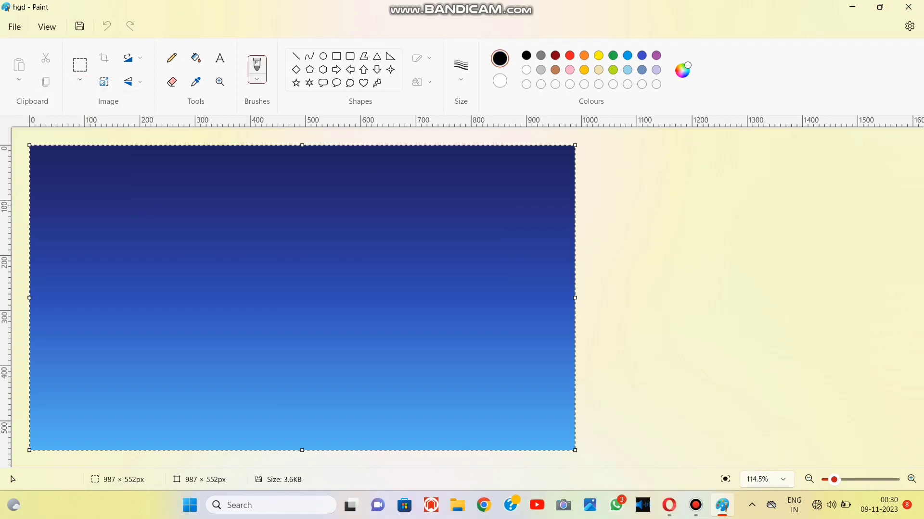
left_click_drag(328, 450, 329, 357)
right_click(312, 132)
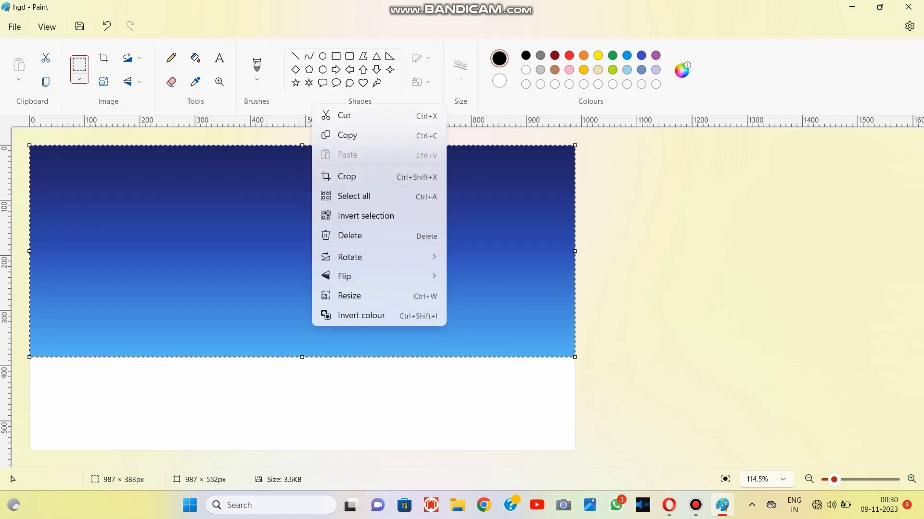
right_click(336, 220)
right_click(360, 266)
mouse_move(399, 439)
left_click(539, 439)
left_click_drag(309, 181, 311, 408)
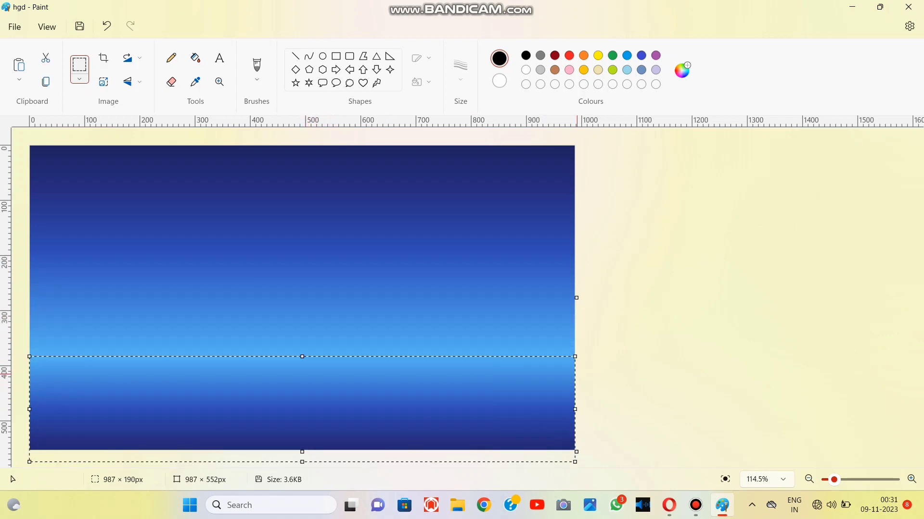
key("Escape")
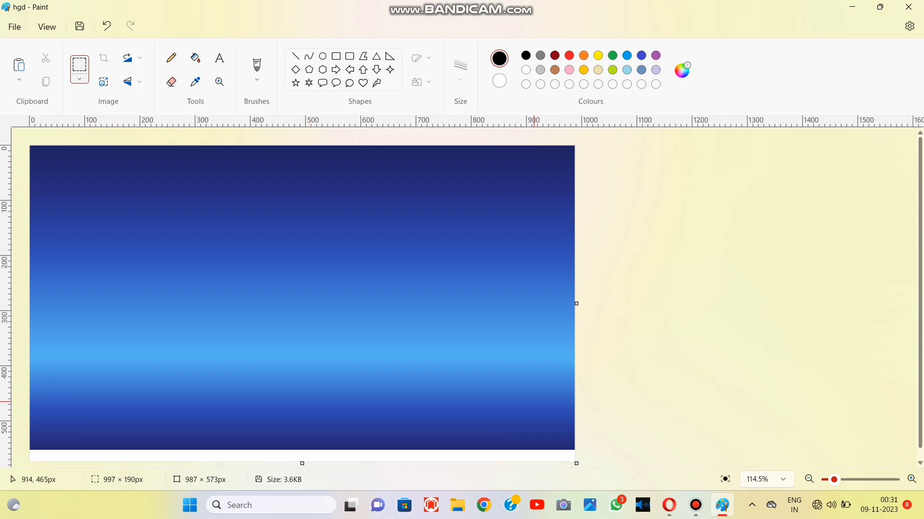
key("ctrl+z")
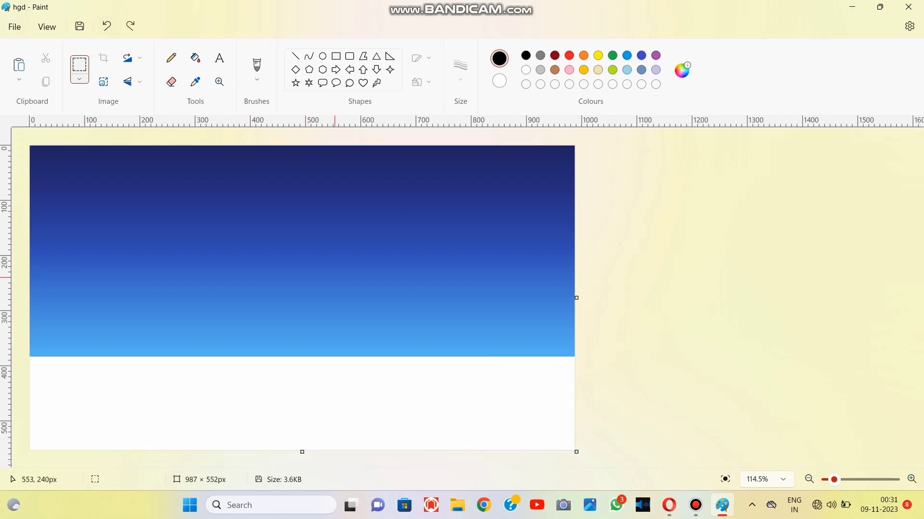
- Paste a copy of the gradient, flip it vertically, shrink it to about 176 px tall, and place it over the white lower area
right_click(334, 281)
left_click(365, 106)
right_click(361, 248)
mouse_move(423, 420)
left_click(539, 424)
left_click_drag(354, 228, 360, 281)
left_click_drag(308, 409, 303, 323)
left_click_drag(311, 255, 314, 395)
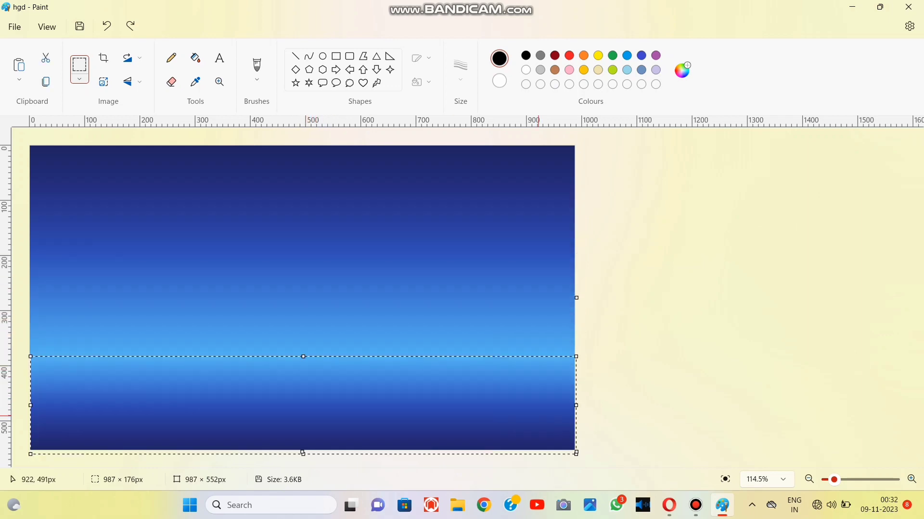
- Fine-tune the flipped gradient's position and edges so it spans the canvas below a thin white horizon line, then deselect it
left_click_drag(576, 407, 575, 408)
left_click_drag(431, 389, 432, 390)
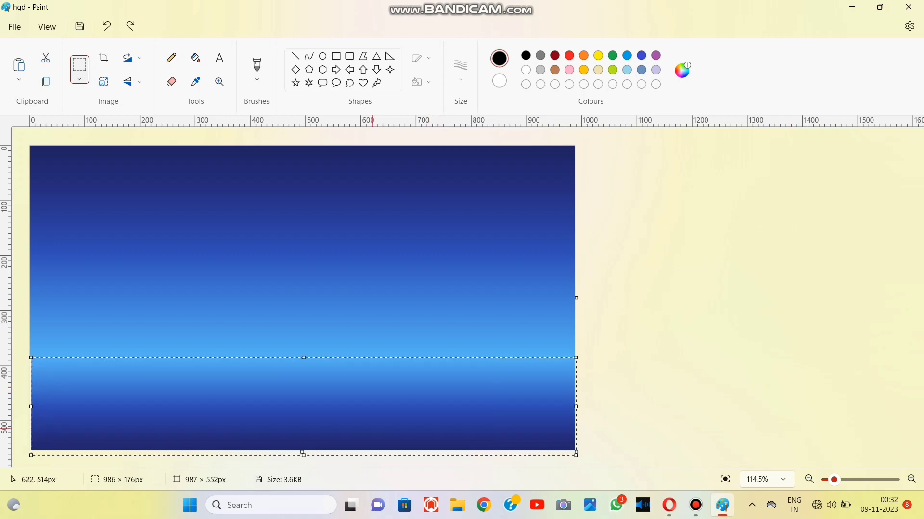
left_click(313, 456)
left_click_drag(292, 454, 292, 454)
left_click_drag(30, 406, 27, 406)
left_click(622, 396)
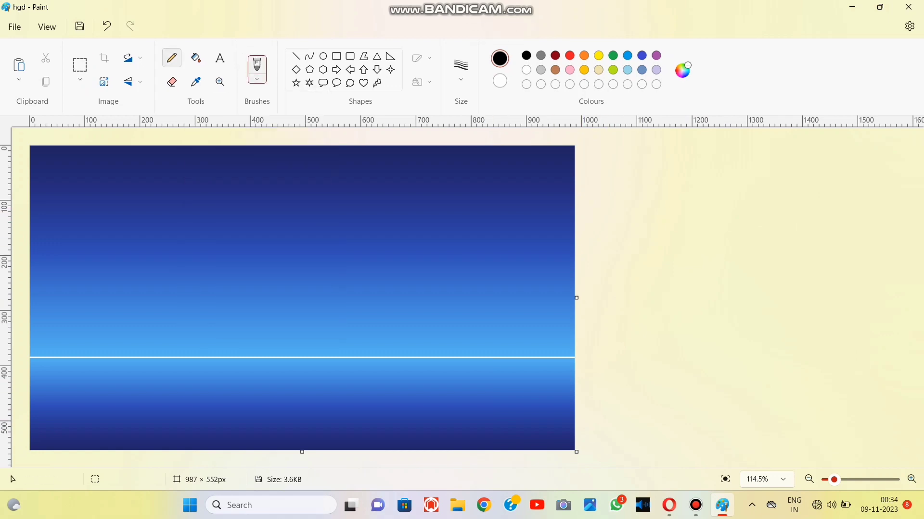
- Outline a headland in black with the Pencil, sloping from the canvas's left edge across the horizon to a point near mid-canvas
left_click(171, 57)
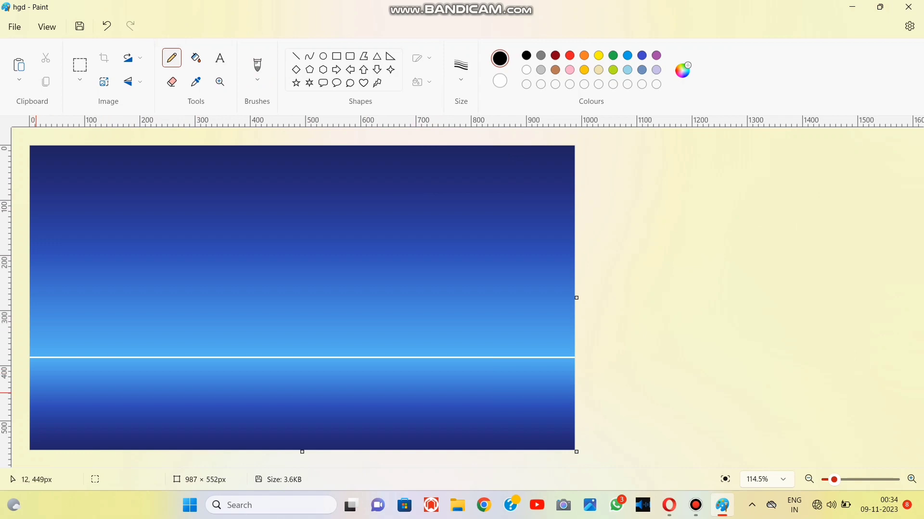
mouse_move(30, 398)
left_mouse_down()
mouse_move(229, 380)
mouse_move(363, 386)
left_mouse_up()
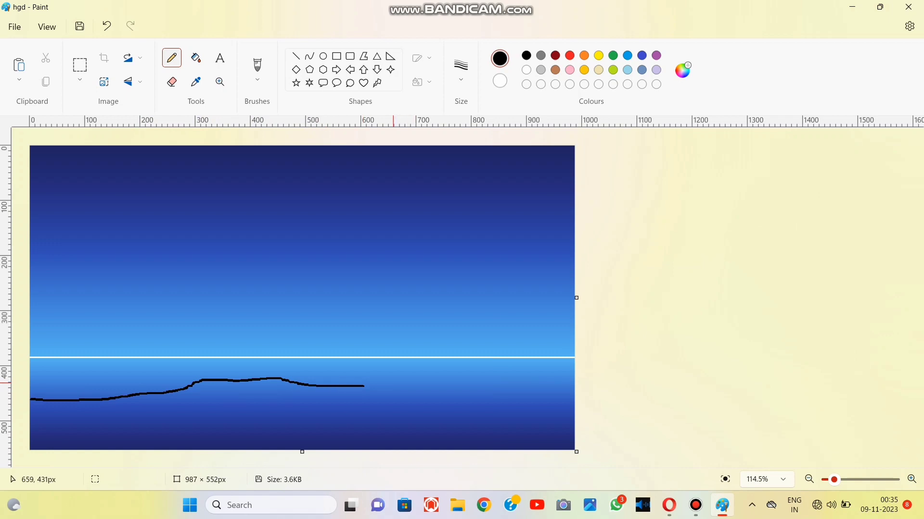
key("ctrl+z")
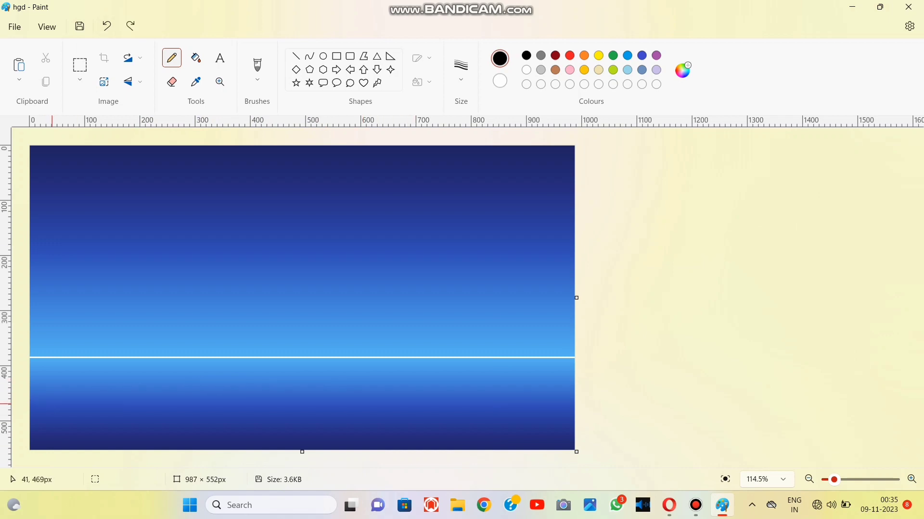
left_click_drag(33, 398, 326, 392)
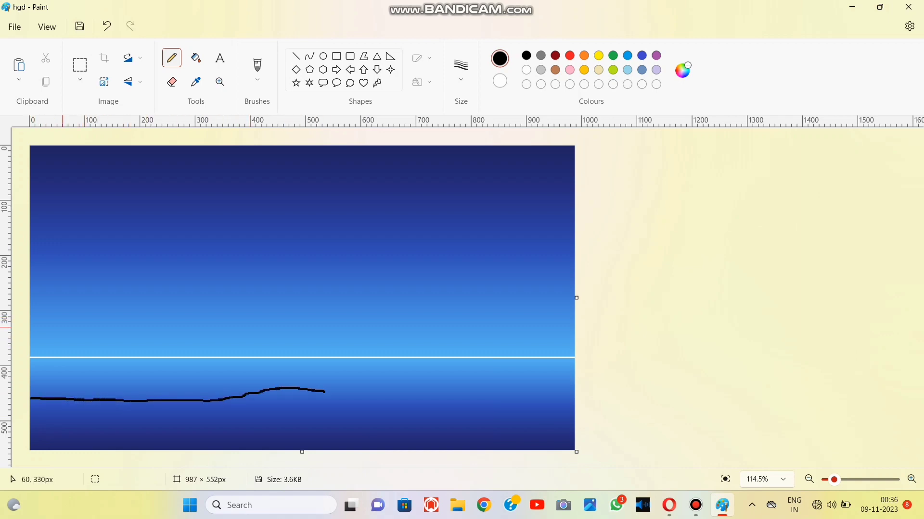
mouse_move(79, 328)
left_mouse_down()
mouse_move(140, 363)
mouse_move(302, 385)
left_mouse_up()
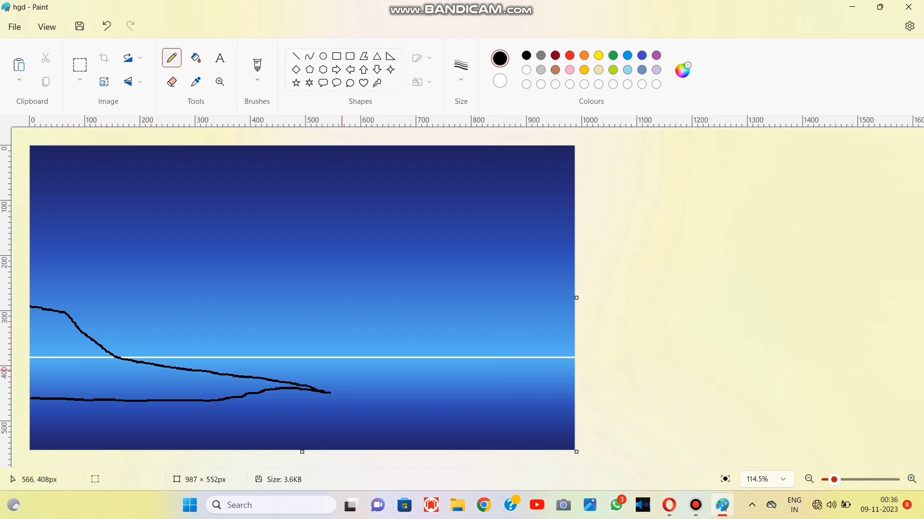
- Paint the inside of the headland outline black with the Crayon brush
left_click(257, 67)
left_click(217, 100)
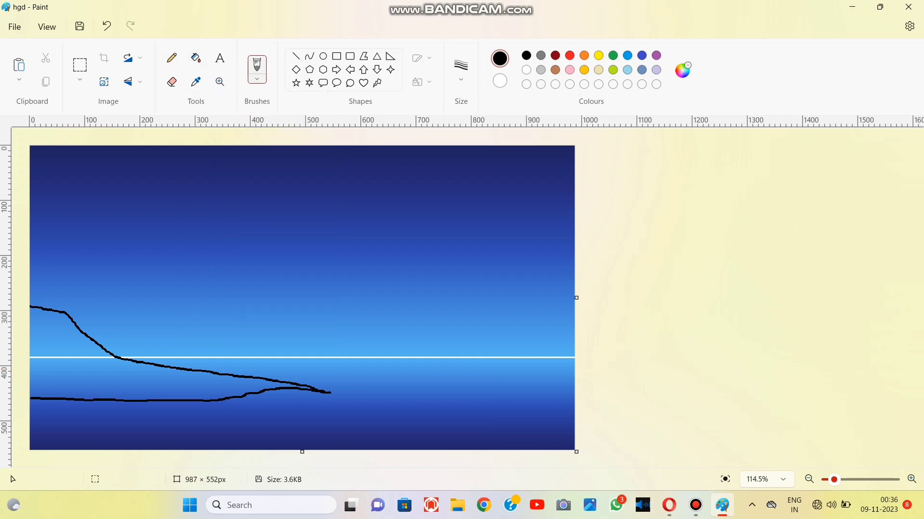
scroll(547, 246, "up", 1)
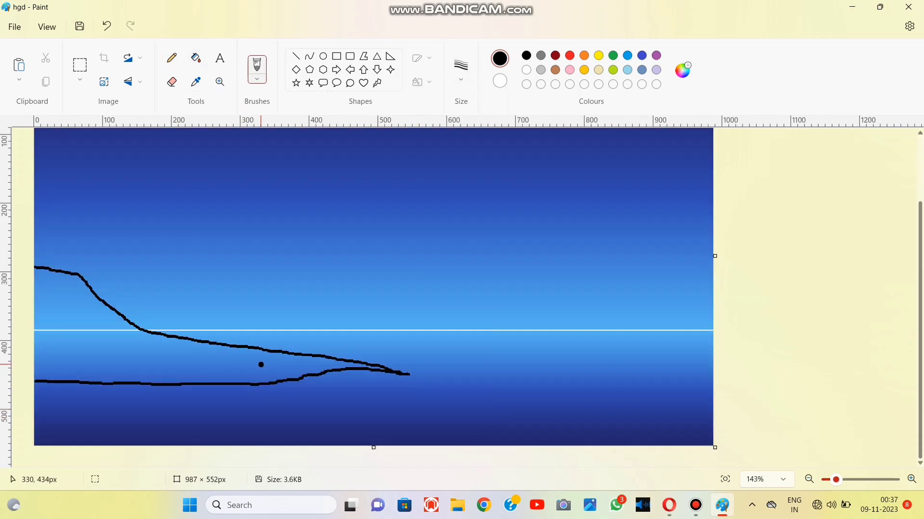
left_click(257, 79)
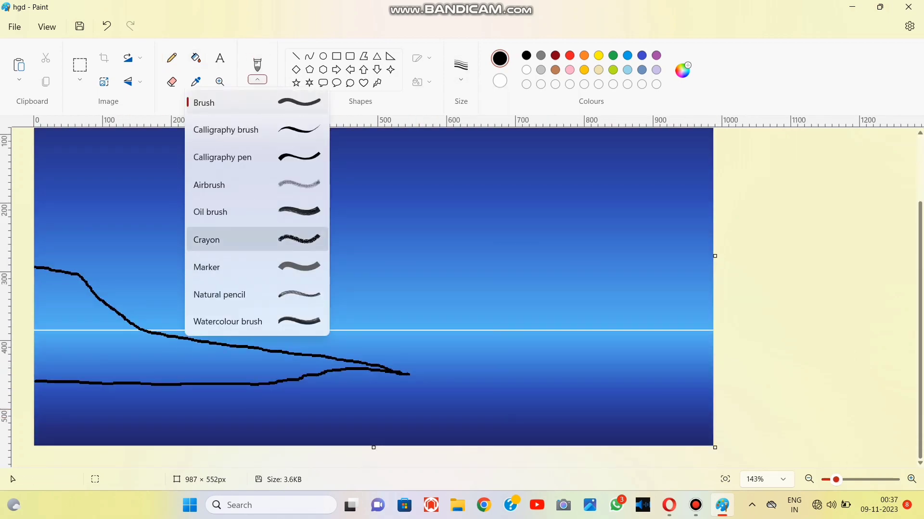
left_click(207, 240)
mouse_move(80, 346)
left_mouse_down()
mouse_move(121, 353)
mouse_move(58, 356)
mouse_move(48, 371)
mouse_move(70, 333)
mouse_move(100, 323)
mouse_move(48, 377)
mouse_move(252, 373)
mouse_move(52, 308)
mouse_move(173, 378)
mouse_move(280, 373)
mouse_move(275, 364)
left_mouse_up()
- Extend the black crayon fill along the headland to its narrow right-hand tip
scroll(542, 346, "up", 5)
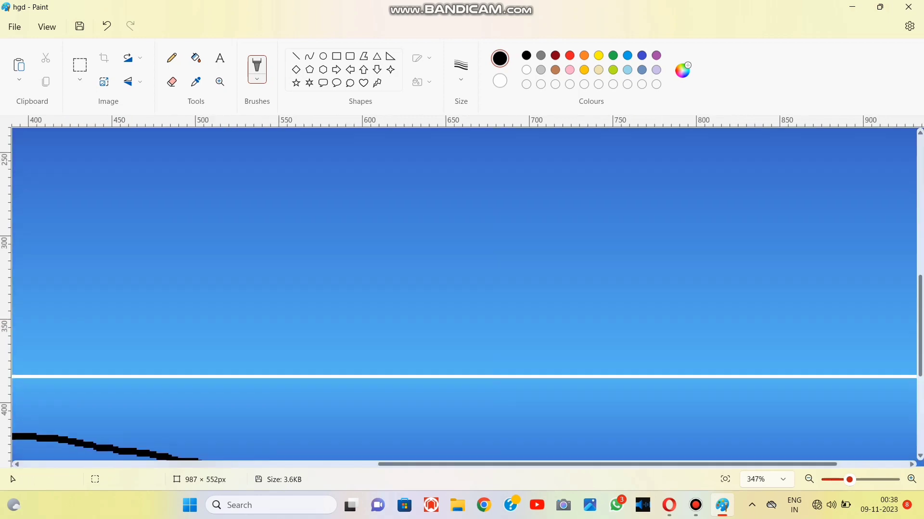
scroll(352, 303, "down", 4)
scroll(347, 271, "up", 2)
mouse_move(347, 271)
left_mouse_down()
mouse_move(540, 229)
mouse_move(690, 323)
mouse_move(848, 328)
mouse_move(836, 332)
left_mouse_up()
left_click(647, 465)
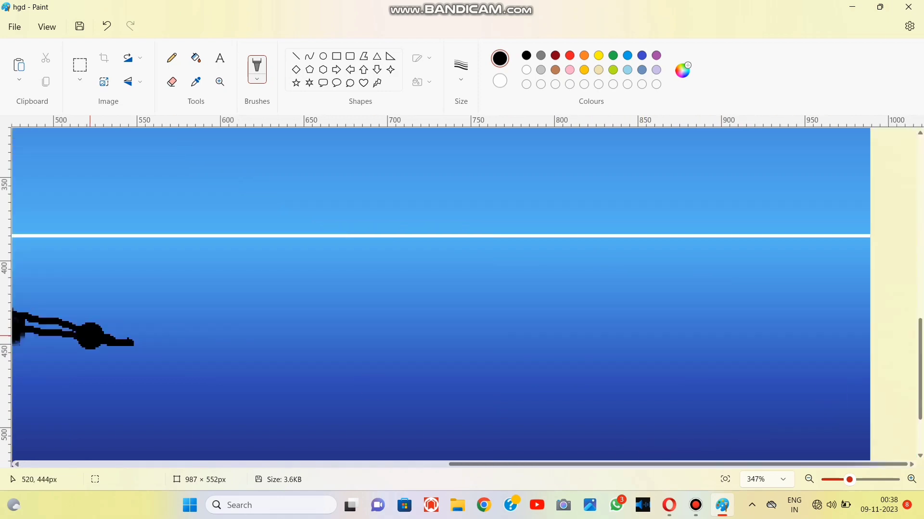
left_click_drag(29, 321, 134, 341)
- Fill the remaining gaps and the upper slope of the headland with black crayon, giving it rough edges
scroll(342, 321, "up", 1)
scroll(342, 321, "left", 10)
mouse_move(469, 330)
left_mouse_down()
mouse_move(625, 329)
mouse_move(465, 306)
mouse_move(259, 249)
mouse_move(221, 220)
mouse_move(246, 244)
left_mouse_up()
scroll(193, 275, "up", 2)
mouse_move(137, 303)
left_mouse_down()
mouse_move(116, 268)
mouse_move(233, 338)
mouse_move(79, 243)
mouse_move(187, 262)
left_mouse_up()
scroll(264, 364, "down", 2)
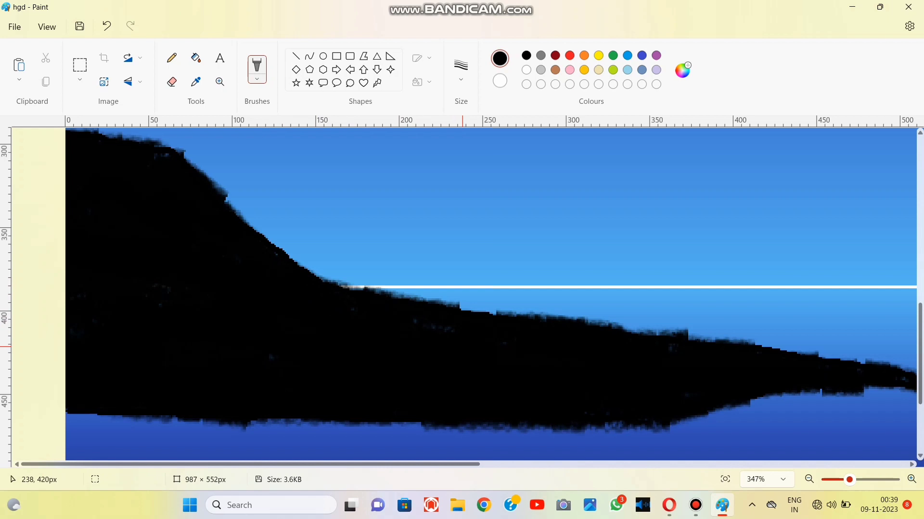
scroll(462, 347, "down", 3)
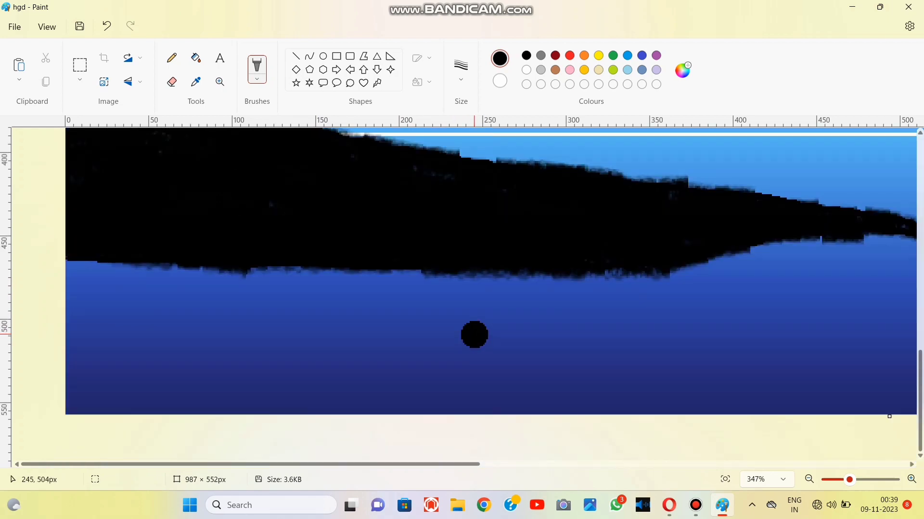
scroll(474, 334, "up", 4)
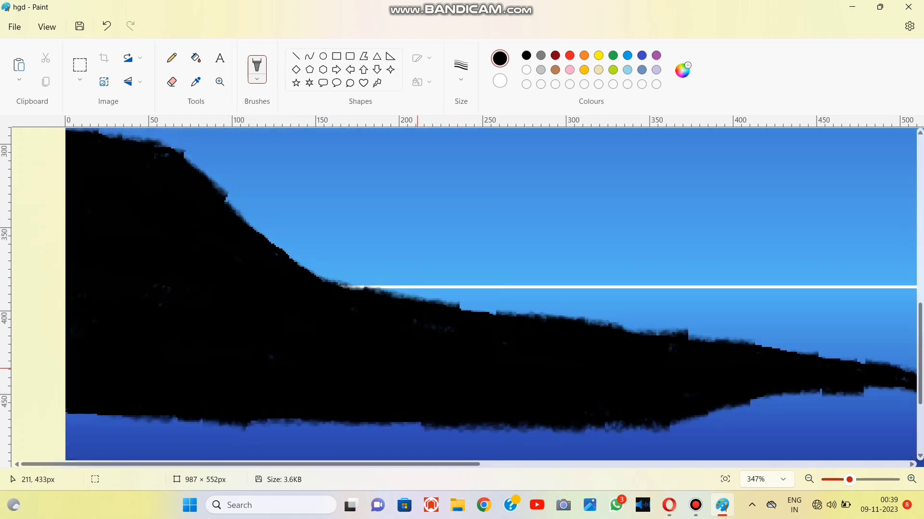
- Draw a wavy black tree-trunk edge with the Pencil, rising from the headland's upper slope into the sky
mouse_move(149, 175)
left_mouse_down()
mouse_move(154, 223)
mouse_move(139, 277)
left_mouse_up()
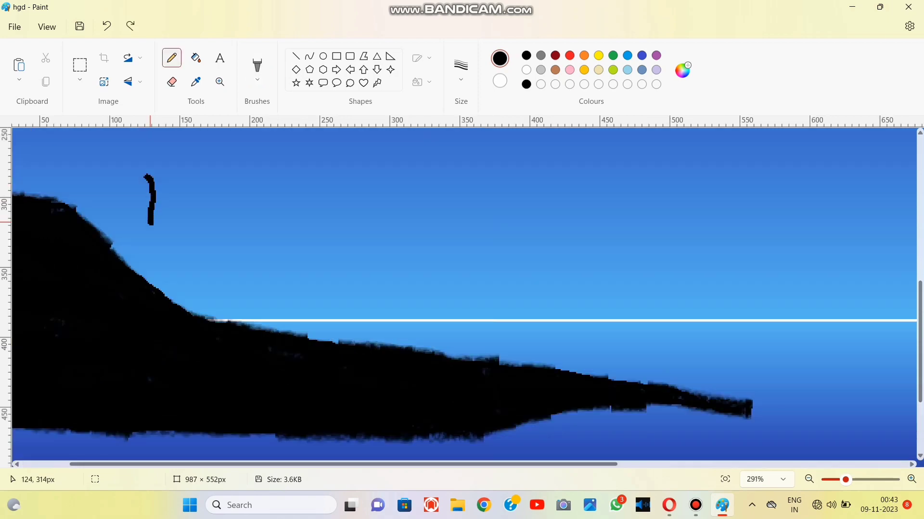
scroll(145, 269, "up", 3)
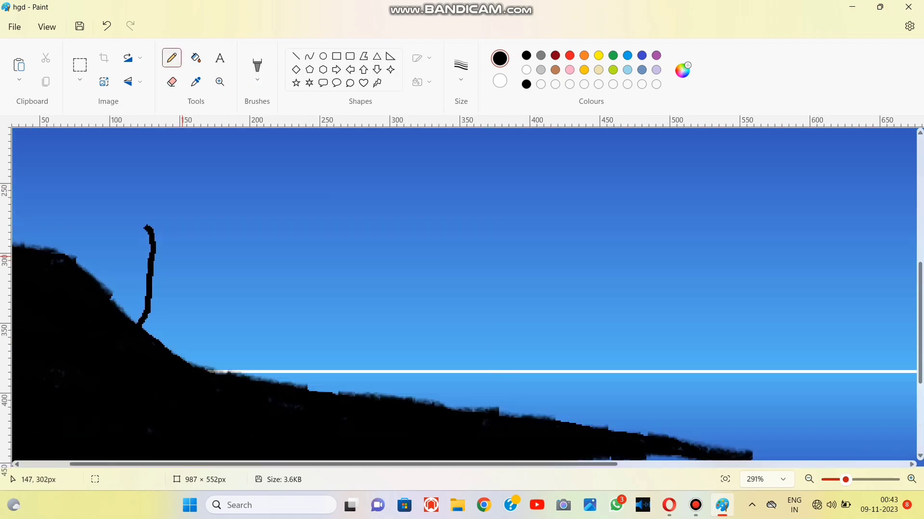
scroll(178, 254, "up", 1)
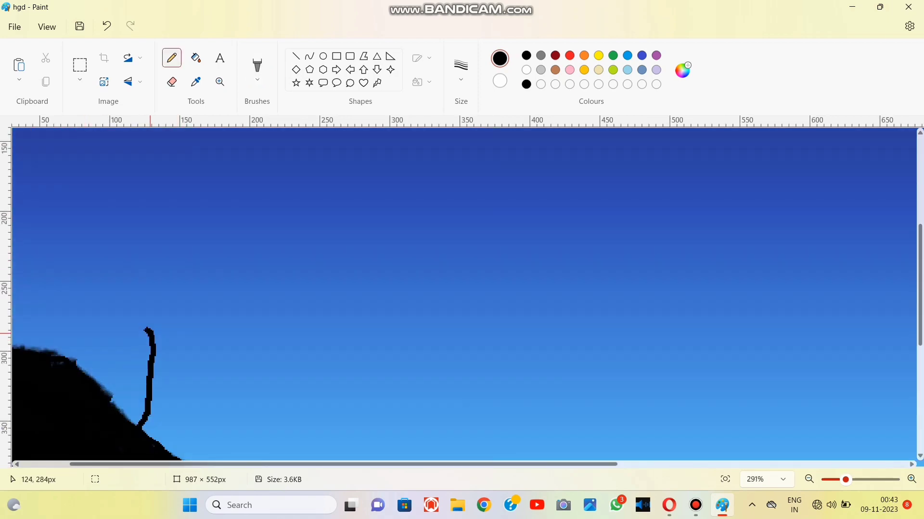
mouse_move(158, 245)
left_mouse_down()
mouse_move(142, 305)
mouse_move(147, 335)
left_mouse_up()
scroll(164, 260, "up", 1)
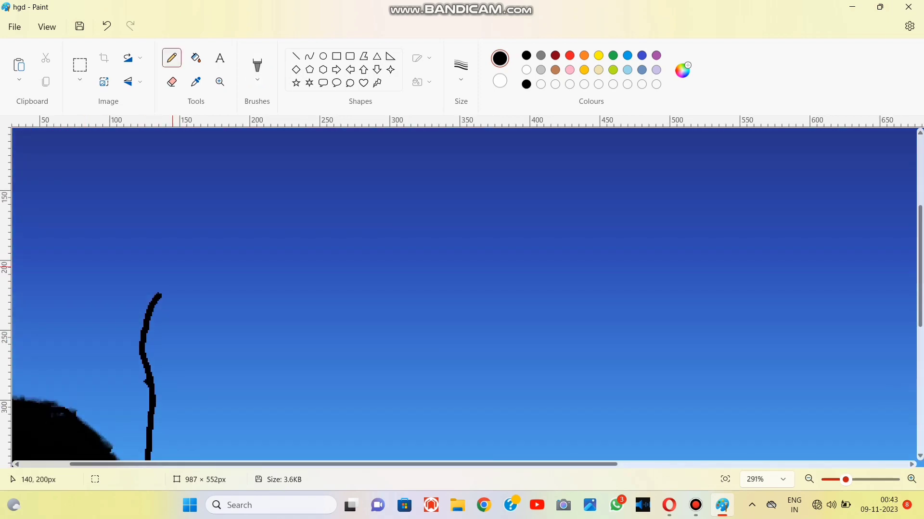
left_click_drag(172, 197, 157, 303)
scroll(187, 302, "up", 1)
scroll(202, 284, "down", 2)
scroll(223, 220, "up", 1)
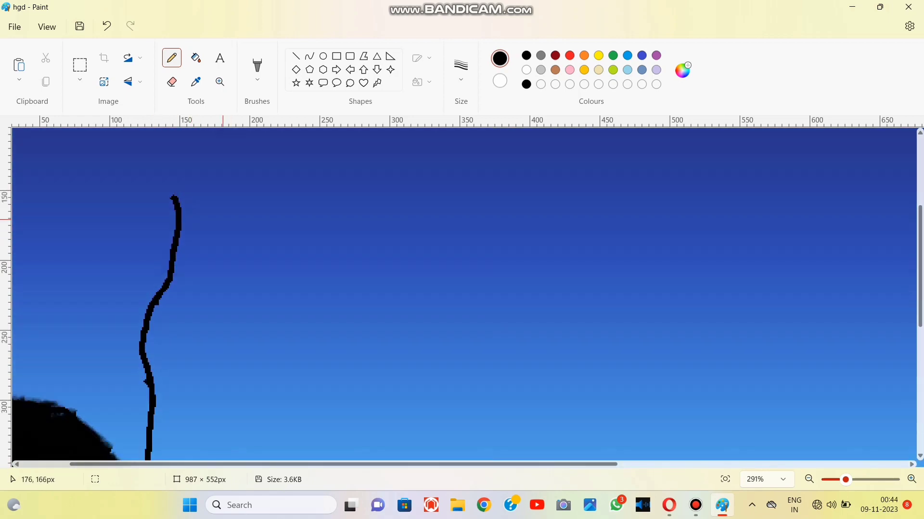
key("ctrl+z")
- Extend the trunk's left edge upward with another slightly curved black stroke into the dark blue sky
scroll(211, 228, "down", 1)
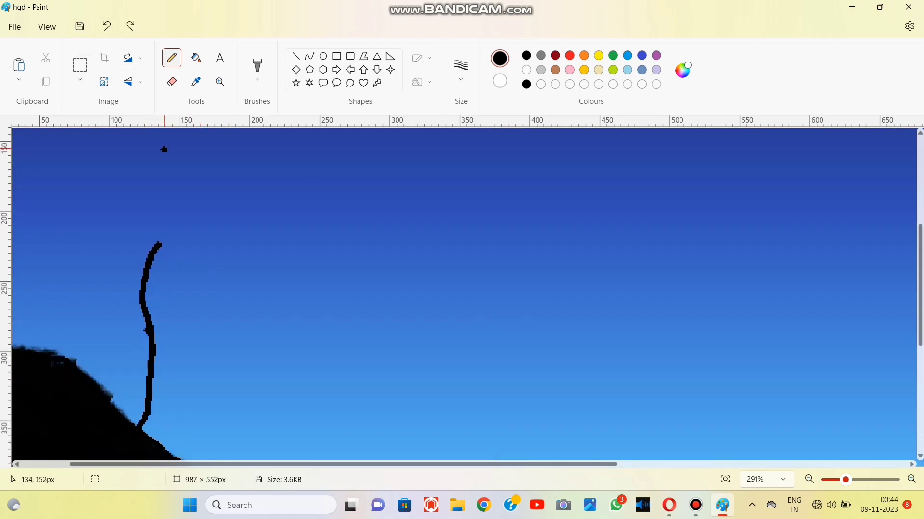
left_click_drag(164, 149, 160, 245)
scroll(166, 248, "down", 3)
scroll(172, 248, "up", 3)
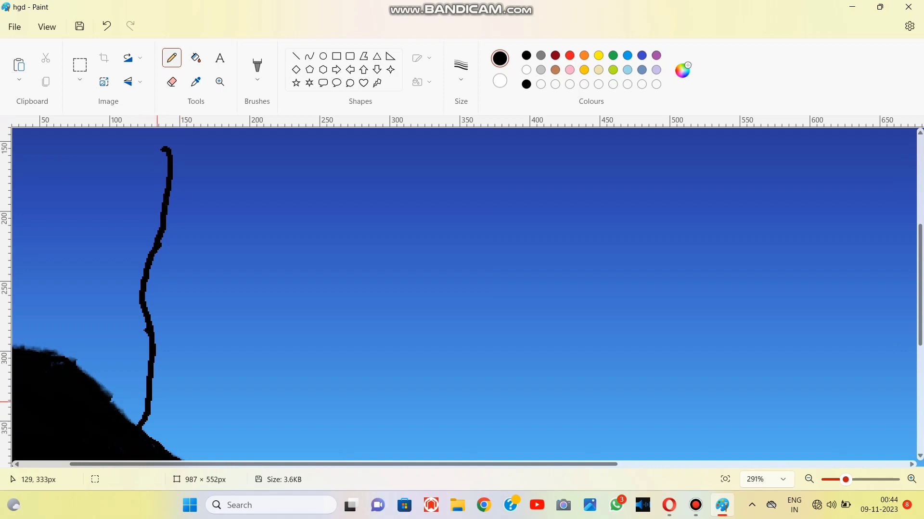
scroll(164, 197, "up", 4)
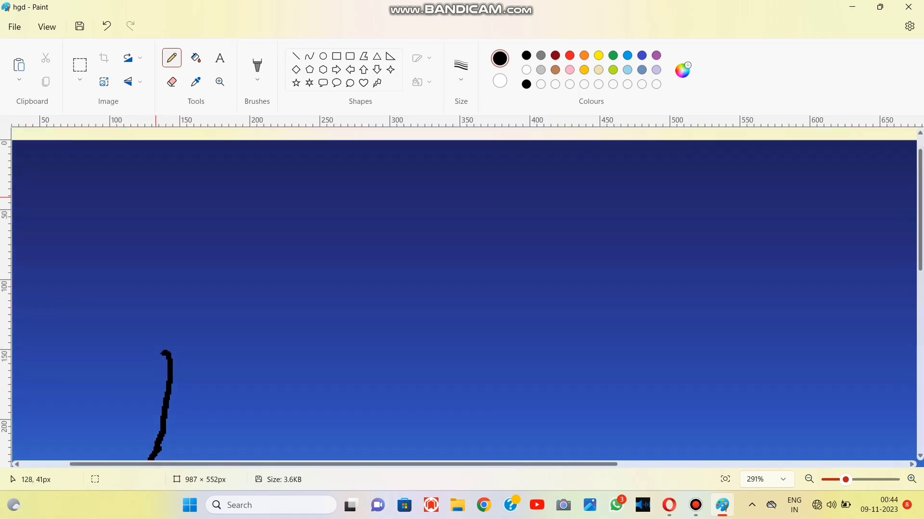
- Try to continue the trunk's left edge upward with a leftward bend near the canvas's upper edge
mouse_move(157, 230)
left_mouse_down()
mouse_move(145, 340)
mouse_move(168, 368)
left_mouse_up()
scroll(205, 240, "down", 2)
scroll(202, 243, "up", 2)
left_click_drag(118, 143, 154, 236)
scroll(155, 235, "down", 4)
scroll(189, 382, "down", 3)
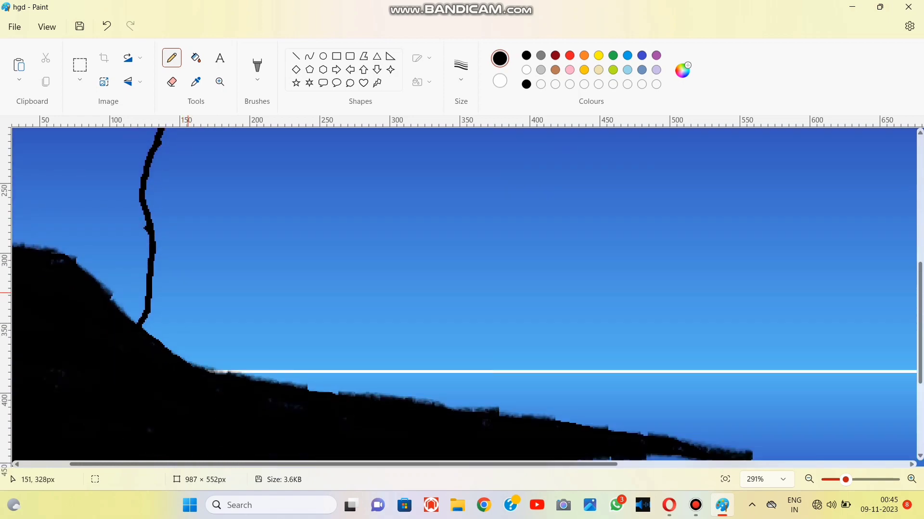
- Try a parallel right trunk edge, drawn in wavy black sections from the headland slope up into the dark sky
left_click_drag(188, 272, 182, 360)
scroll(202, 301, "up", 2)
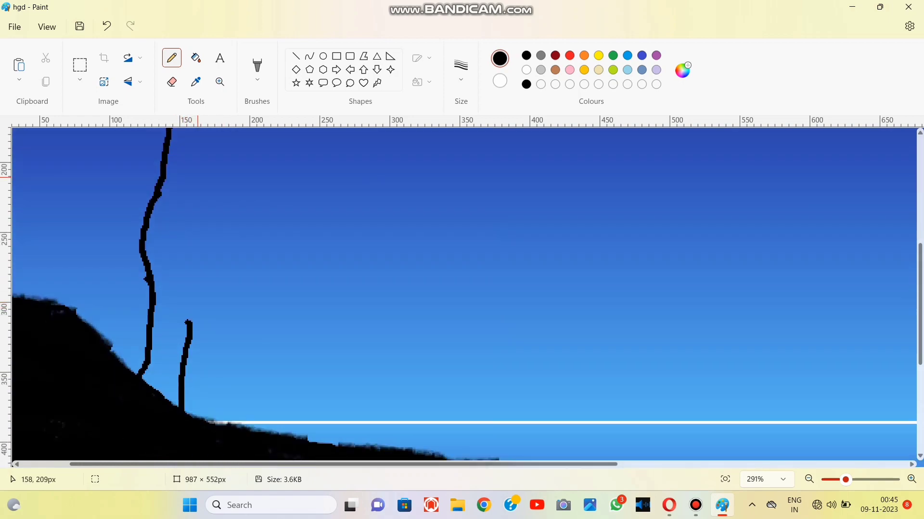
left_click_drag(187, 204, 187, 322)
scroll(218, 250, "up", 3)
left_click_drag(204, 215, 188, 310)
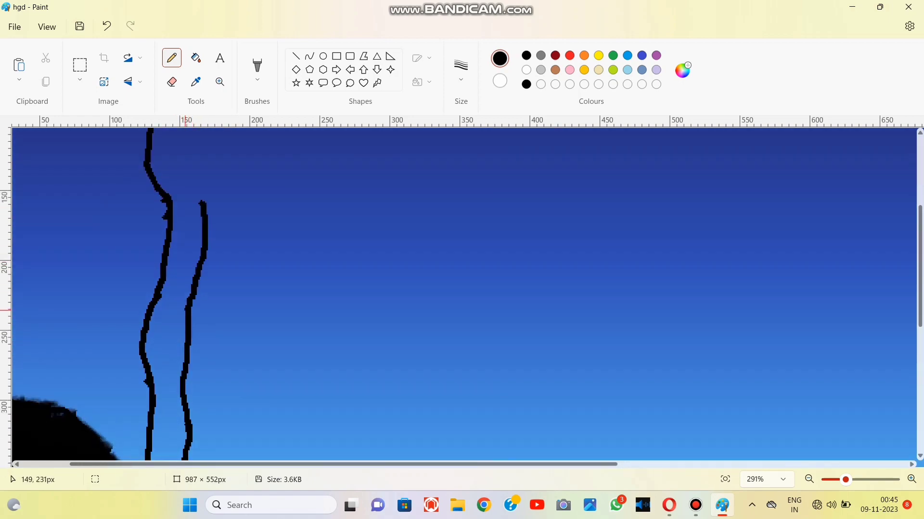
scroll(188, 311, "up", 6)
left_click_drag(185, 266, 201, 388)
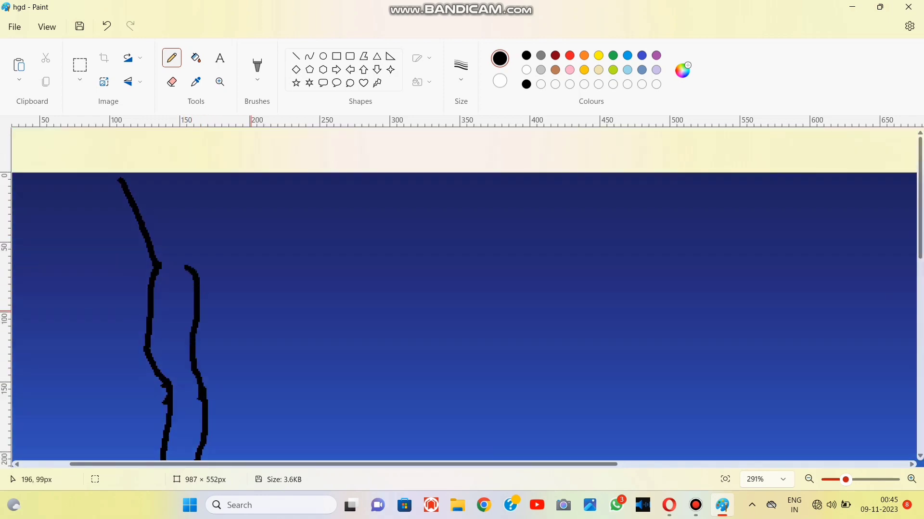
scroll(201, 388, "down", 2)
scroll(250, 325, "up", 2)
- Undo the right trunk edge and the left edge's topmost sections
scroll(225, 231, "down", 5, "ctrl")
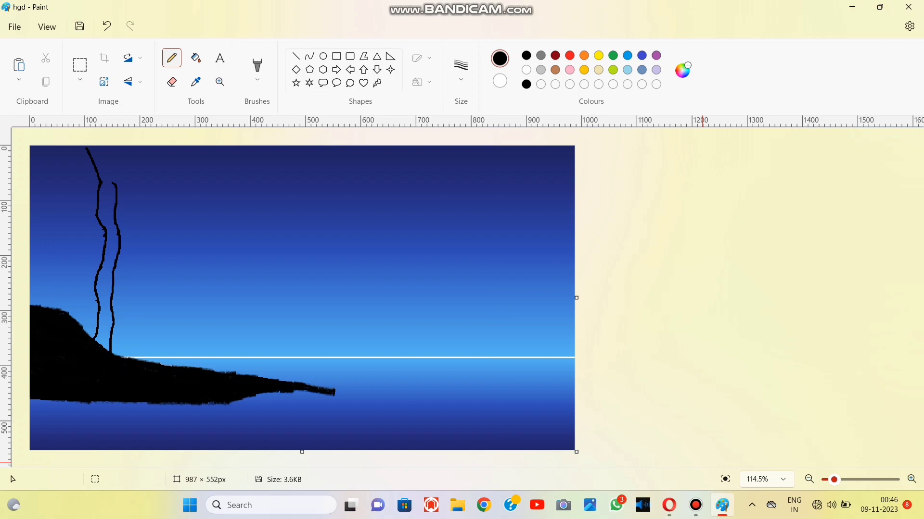
left_click(106, 26)
left_click(107, 26)
left_click(107, 26)
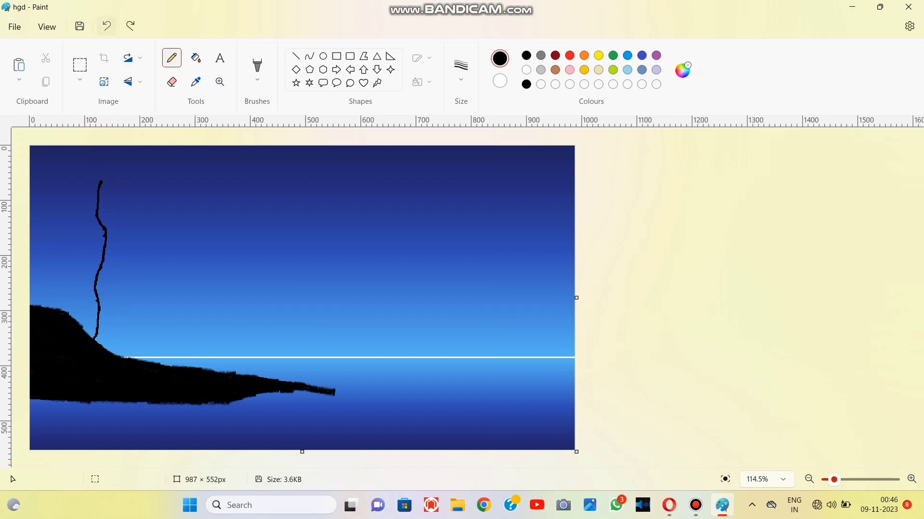
left_click(106, 26)
- Draw the trunk's right edge as one black stroke running parallel to the left edge down to the headland slope
scroll(204, 348, "up", 3, "ctrl")
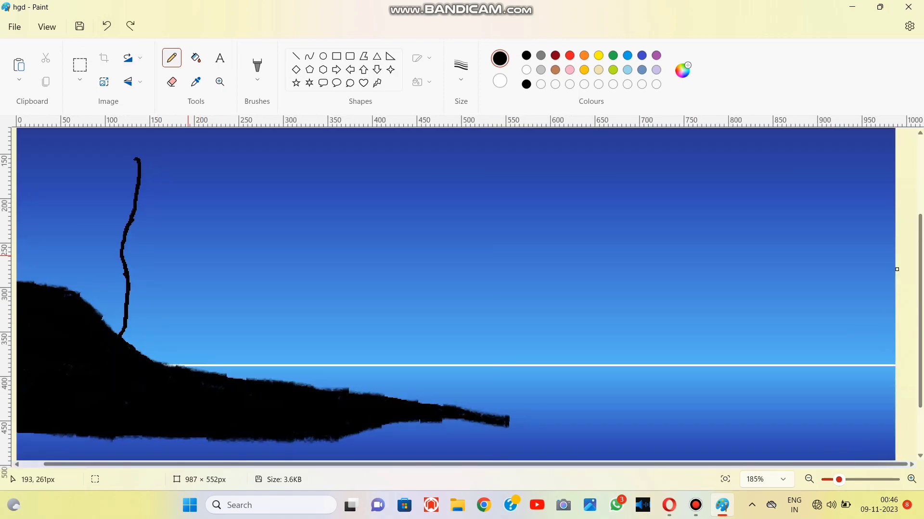
scroll(188, 254, "up", 3)
left_click_drag(166, 246, 154, 440)
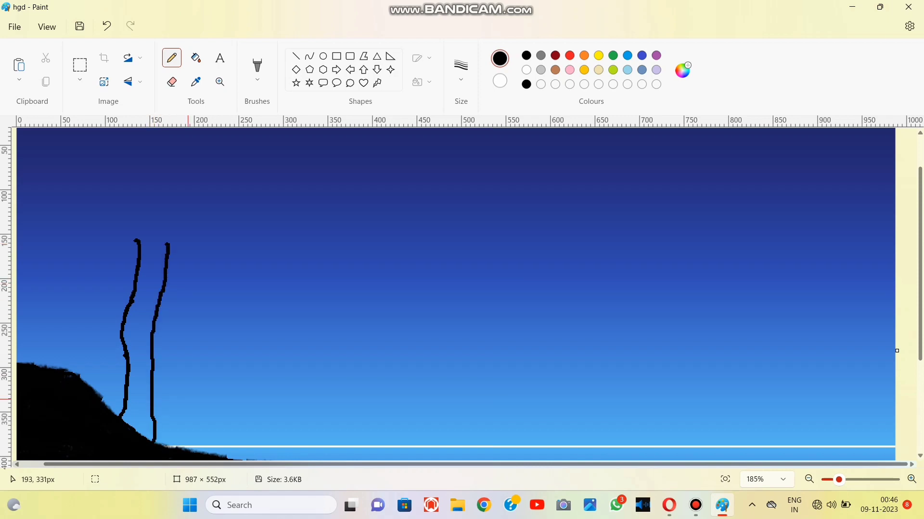
- Extend the trunk's left edge upward and fork it into two thin branches near the canvas's upper edge
scroll(197, 255, "up", 2)
mouse_move(89, 191)
left_mouse_down()
mouse_move(120, 214)
mouse_move(137, 310)
left_mouse_up()
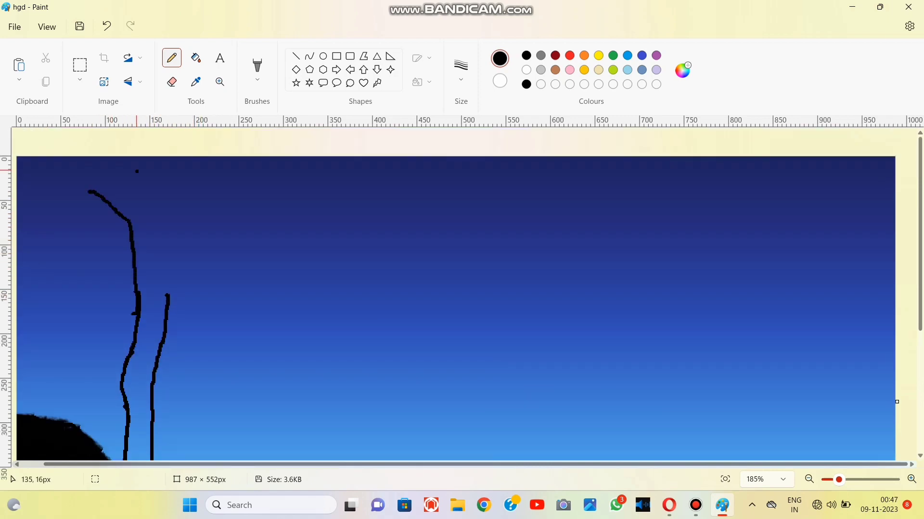
left_click_drag(137, 171, 131, 226)
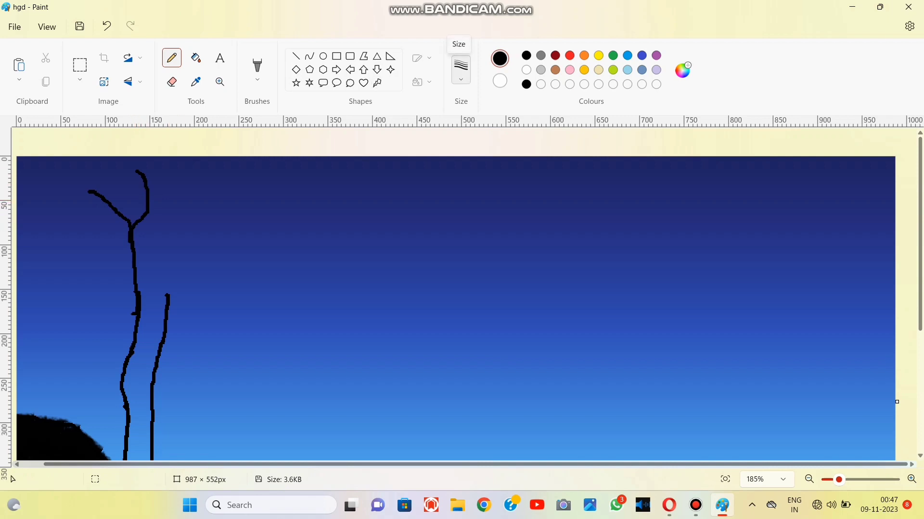
- Switch from the Pencil to a paint brush for filling the tree trunk
left_click(461, 70)
left_click(257, 70)
left_click(257, 72)
left_click(258, 104)
scroll(297, 142, "down", 2)
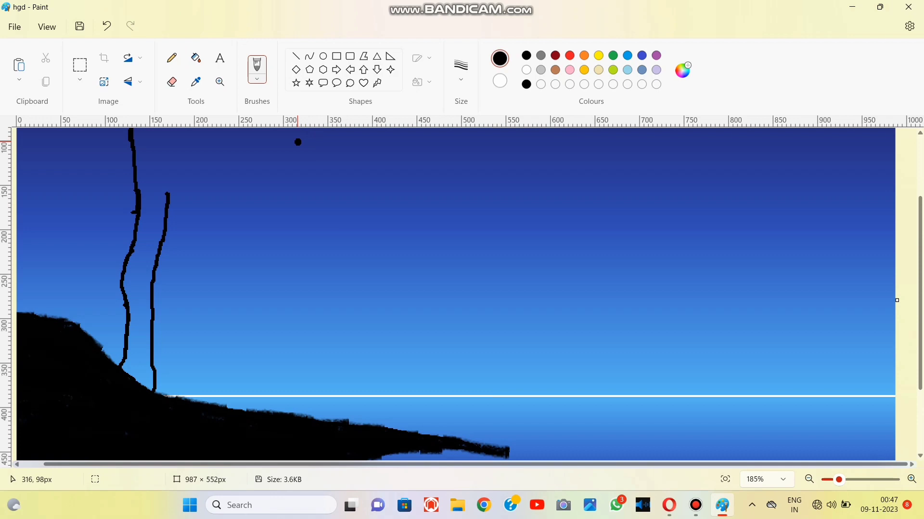
scroll(463, 295, "up", 5)
scroll(464, 294, "left", 7)
left_click_drag(270, 288, 265, 300)
left_click_drag(267, 281, 266, 287)
left_click_drag(283, 271, 283, 285)
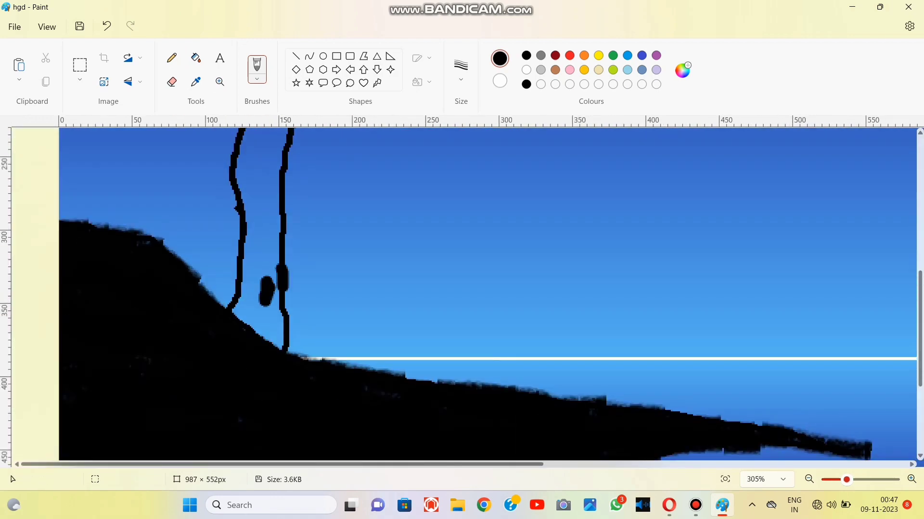
left_click(107, 26)
left_click(107, 26)
left_click(107, 26)
- Fill the trunk between its two edges with black brush strokes, from the headland up to the branches' base
mouse_move(247, 221)
left_mouse_down()
mouse_move(250, 259)
mouse_move(269, 216)
mouse_move(272, 327)
mouse_move(250, 310)
mouse_move(276, 337)
mouse_move(283, 302)
left_mouse_up()
scroll(281, 302, "up", 2)
mouse_move(235, 220)
left_mouse_down()
mouse_move(239, 260)
mouse_move(267, 212)
mouse_move(260, 307)
mouse_move(265, 272)
mouse_move(282, 298)
mouse_move(282, 270)
mouse_move(264, 257)
mouse_move(251, 279)
mouse_move(264, 248)
mouse_move(250, 209)
mouse_move(261, 226)
mouse_move(289, 202)
left_mouse_up()
scroll(261, 236, "up", 2)
scroll(295, 285, "up", 2)
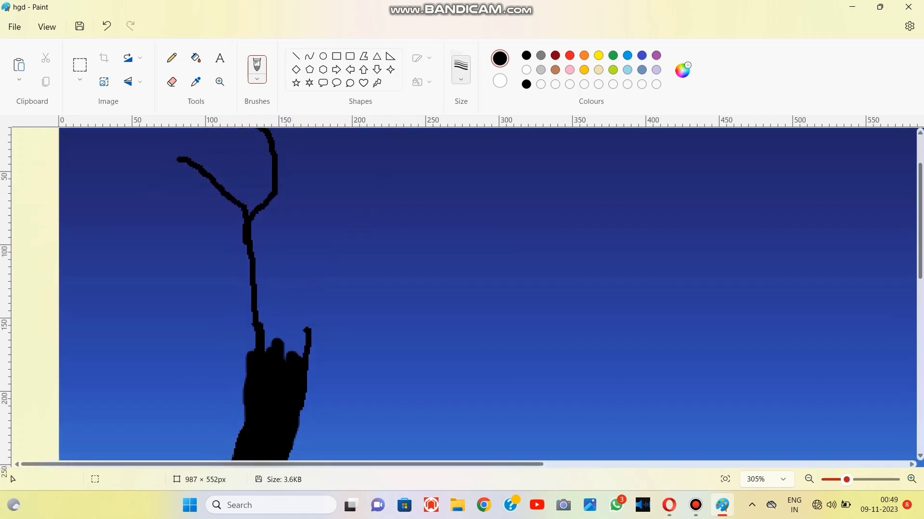
- Draw a tall central branch and a forked branch curving to the right with the 4px Pencil
left_click(172, 57)
left_click(461, 72)
left_click(461, 156)
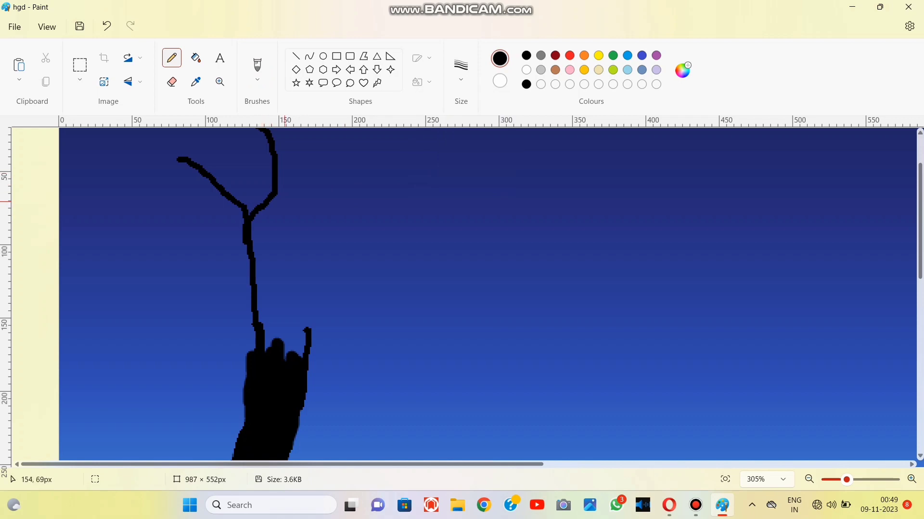
mouse_move(279, 134)
left_mouse_down()
mouse_move(290, 172)
mouse_move(274, 212)
mouse_move(266, 322)
left_mouse_up()
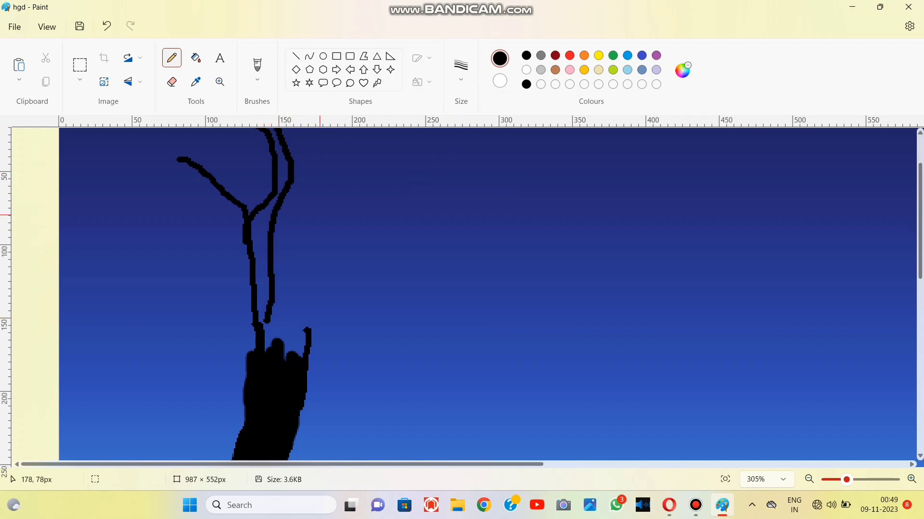
left_click_drag(285, 275, 401, 163)
left_click_drag(347, 151, 347, 221)
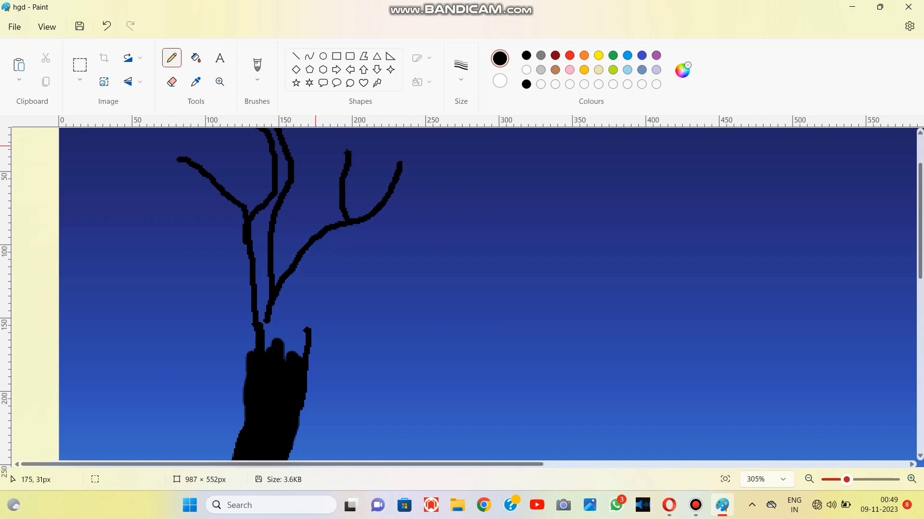
- Add an upright offshoot to the right-hand branch and short branches growing from the trunk's right edge
left_click_drag(317, 144, 302, 248)
left_click_drag(365, 280, 307, 329)
left_click_drag(322, 255, 306, 329)
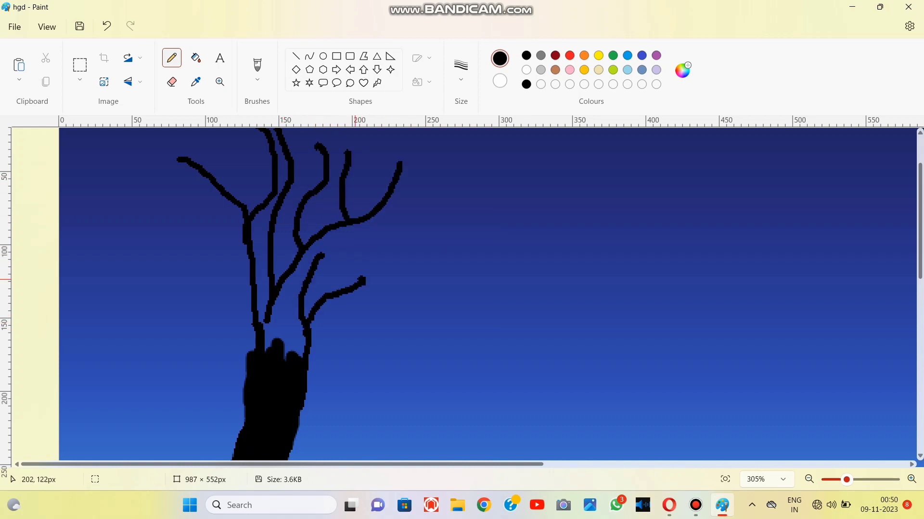
left_click_drag(307, 248, 303, 357)
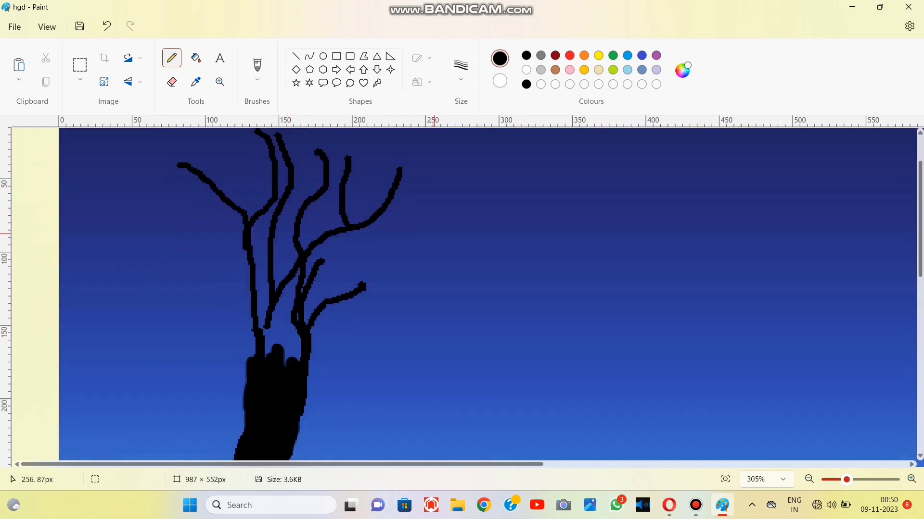
- Draw two long branches reaching far up to the right, and close the gap at the central branch's base
scroll(432, 342, "up", 2)
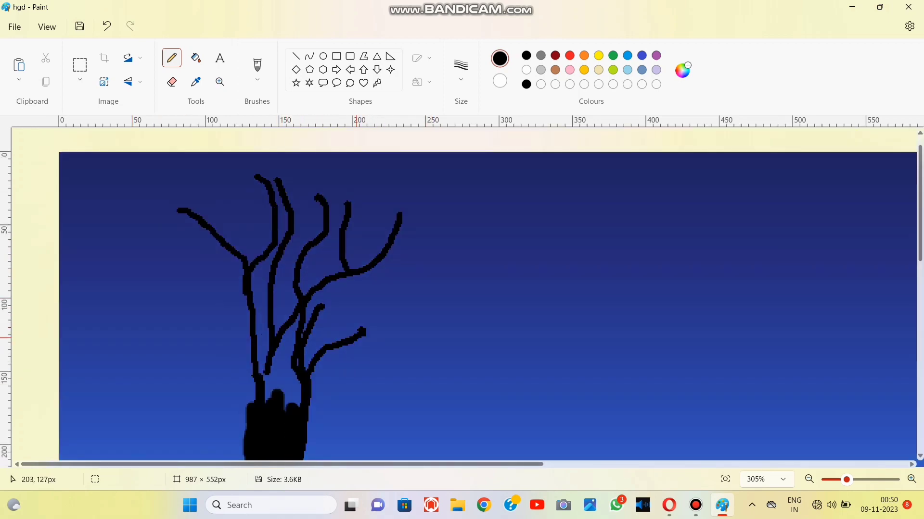
mouse_move(363, 331)
left_mouse_down()
mouse_move(485, 266)
mouse_move(506, 233)
left_mouse_up()
mouse_move(482, 195)
left_mouse_down()
mouse_move(294, 347)
mouse_move(286, 406)
left_mouse_up()
left_click_drag(264, 370, 265, 400)
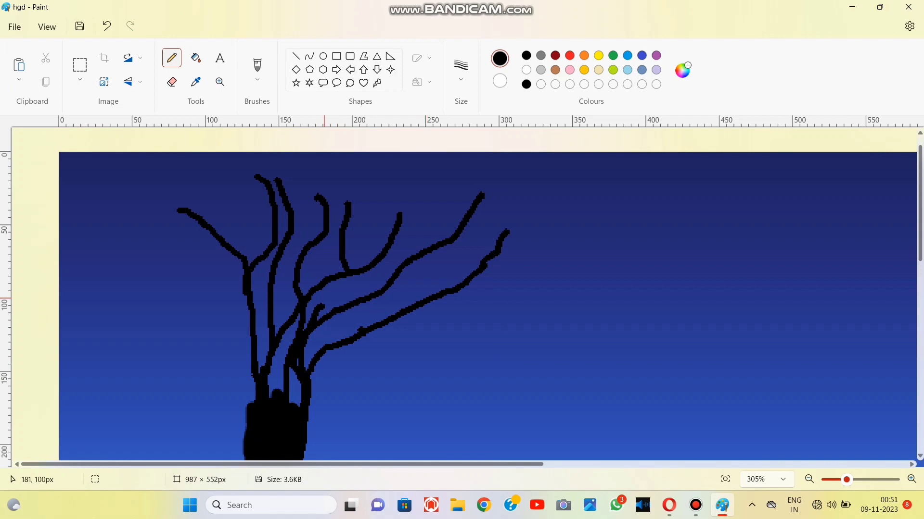
- Thicken the left forked branches and the tall central branch with a black paint brush
left_click(461, 70)
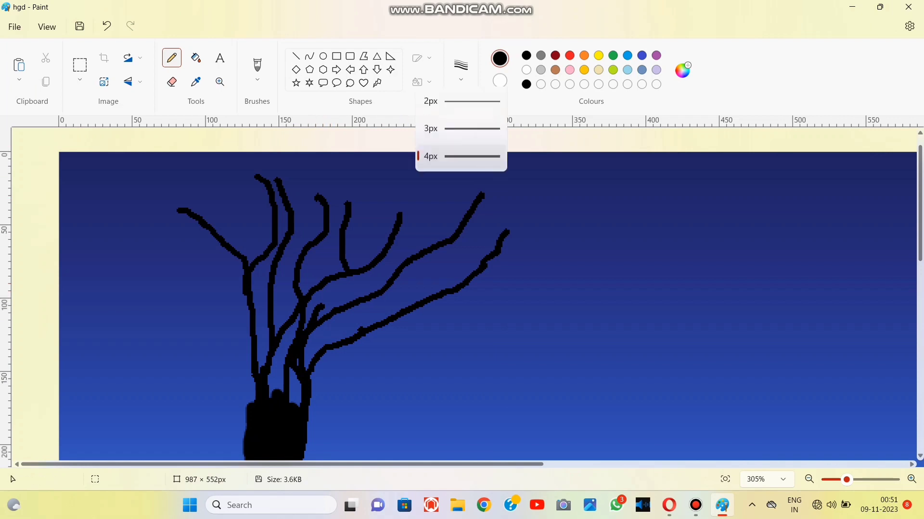
left_click(257, 70)
left_click(202, 100)
left_click(289, 210)
mouse_move(191, 214)
left_mouse_down()
mouse_move(255, 289)
mouse_move(268, 367)
mouse_move(248, 408)
left_mouse_up()
key("ctrl+z")
mouse_move(256, 375)
left_mouse_down()
mouse_move(255, 270)
mouse_move(171, 207)
left_mouse_up()
left_click_drag(255, 172, 263, 255)
left_click_drag(320, 214, 324, 217)
left_click_drag(278, 173, 266, 367)
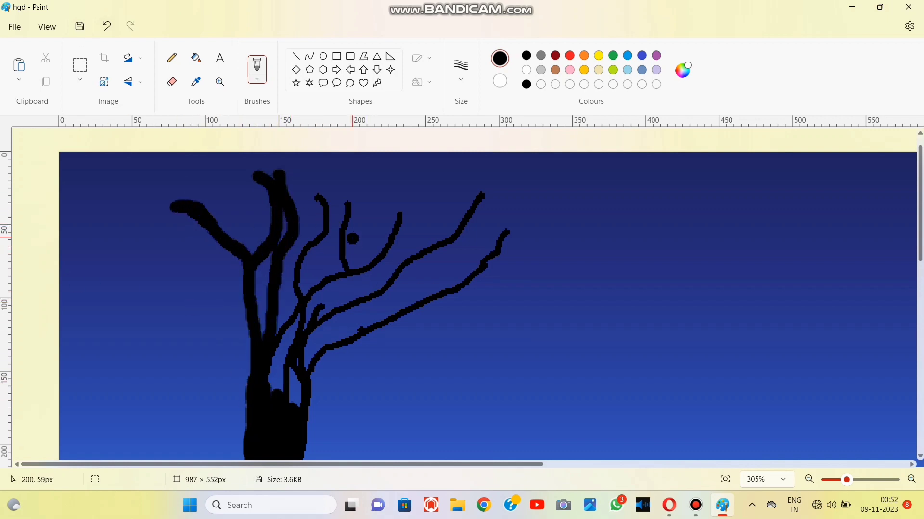
- Thicken the middle and right-hand branches with black brush strokes along their full length
mouse_move(318, 199)
left_mouse_down()
mouse_move(276, 378)
mouse_move(291, 375)
left_mouse_up()
left_click_drag(285, 339, 406, 216)
left_click_drag(349, 202, 351, 287)
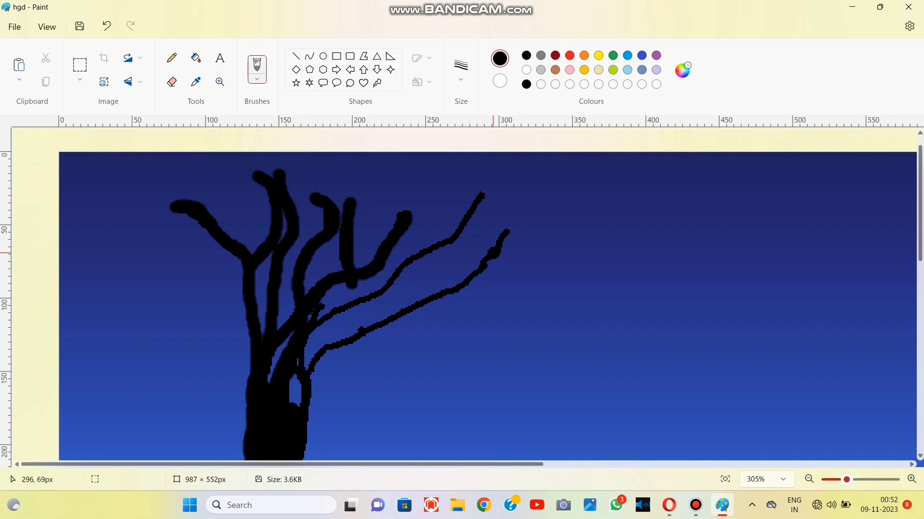
scroll(310, 361, "down", 2)
mouse_move(322, 370)
left_mouse_down()
mouse_move(310, 362)
mouse_move(354, 287)
mouse_move(463, 238)
mouse_move(509, 181)
mouse_move(353, 288)
mouse_move(282, 368)
left_mouse_up()
key("ctrl+z")
scroll(549, 260, "up", 2)
scroll(378, 296, "down", 1)
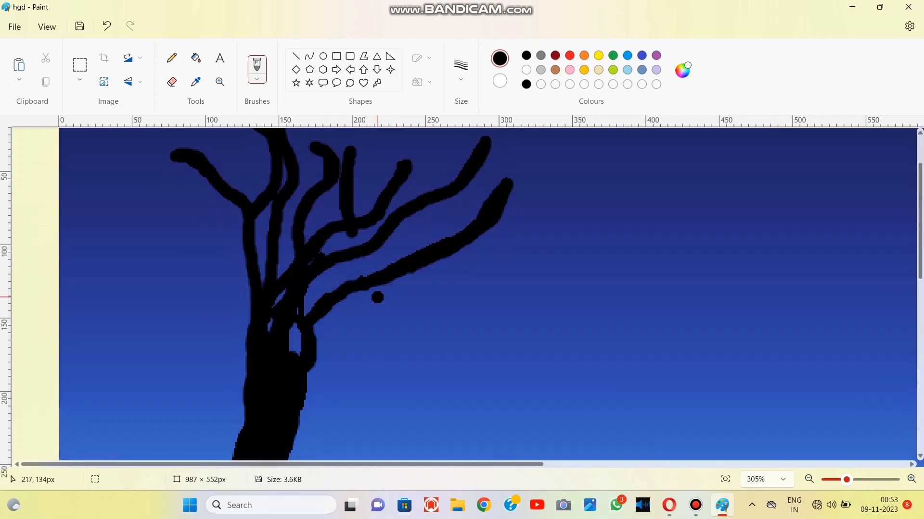
- Add an upright offshoot and a long, thin forked branch near the tip of the upper right-hand branch
scroll(409, 240, "up", 2)
left_click_drag(433, 188, 456, 252)
left_click(529, 239)
key("ctrl+z")
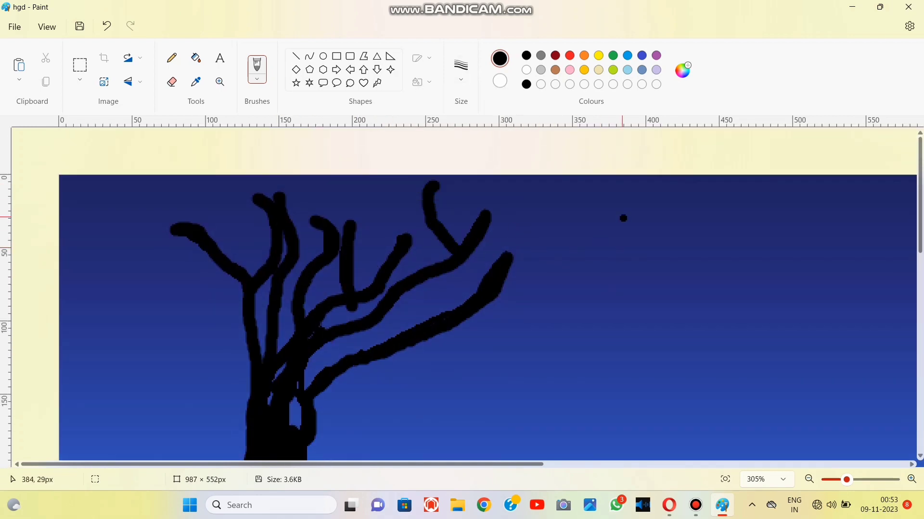
left_click_drag(643, 205, 471, 251)
left_click_drag(596, 230, 626, 242)
- Paint several thin black branches spreading out to the left of the trunk
left_click_drag(137, 263, 240, 304)
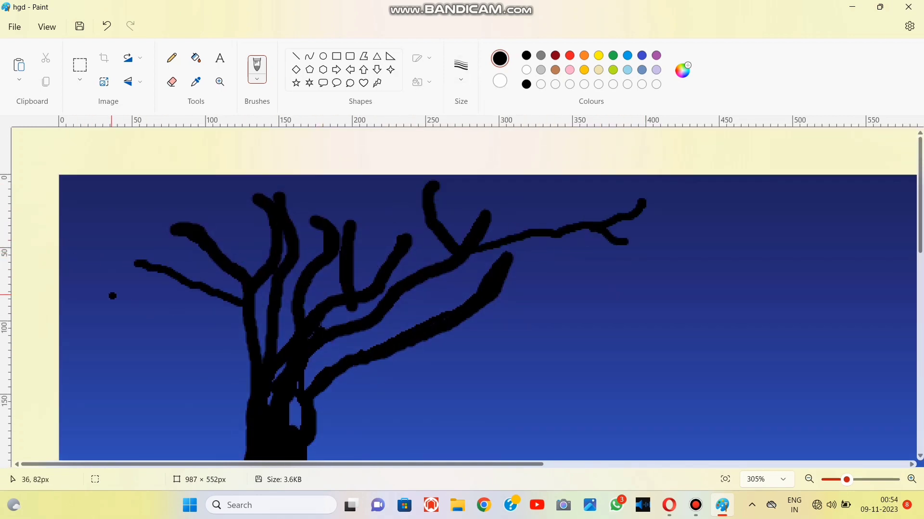
left_click_drag(108, 281, 248, 358)
left_click_drag(110, 328, 247, 350)
scroll(365, 329, "down", 2)
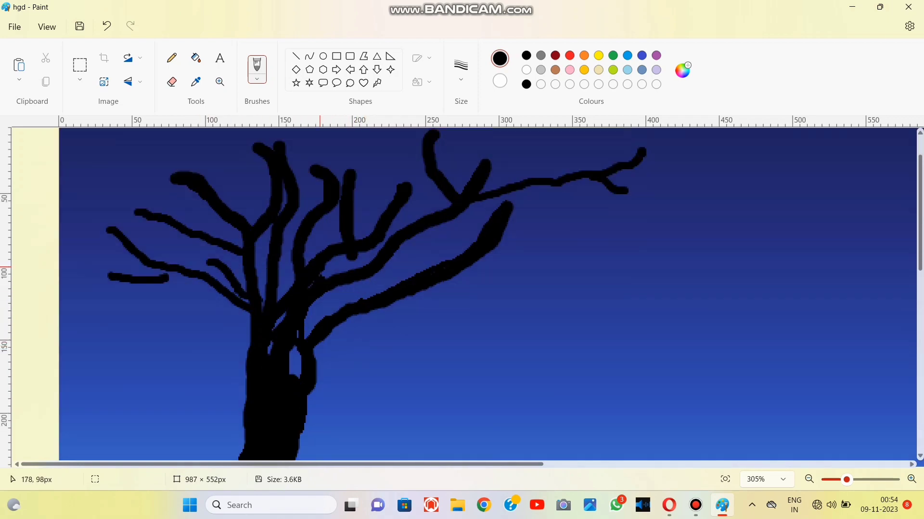
- Add thin black connecting branches between the right-hand limbs and a slender black twig rising above them
left_click_drag(321, 294, 324, 317)
mouse_move(417, 275)
left_mouse_down()
mouse_move(454, 185)
mouse_move(488, 155)
left_mouse_up()
left_click_drag(370, 139, 418, 214)
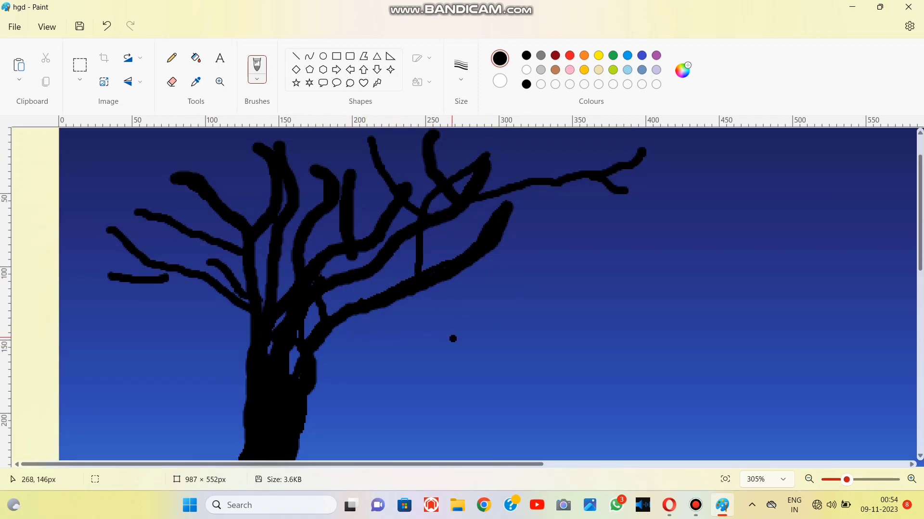
- Draw a white pencil highlight down the right side of the trunk to its base
scroll(453, 338, "down", 8)
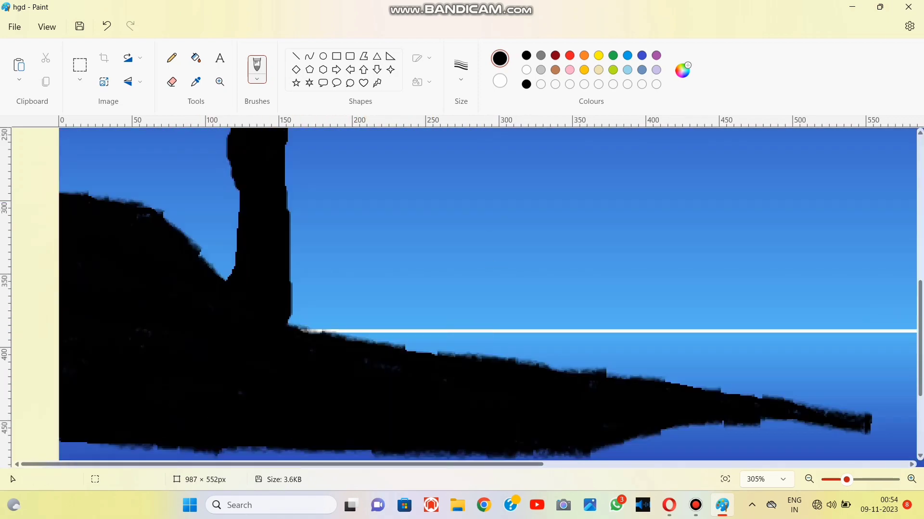
left_click_drag(846, 479, 851, 480)
left_click(172, 58)
left_click(526, 70)
left_click(461, 70)
left_click(477, 179)
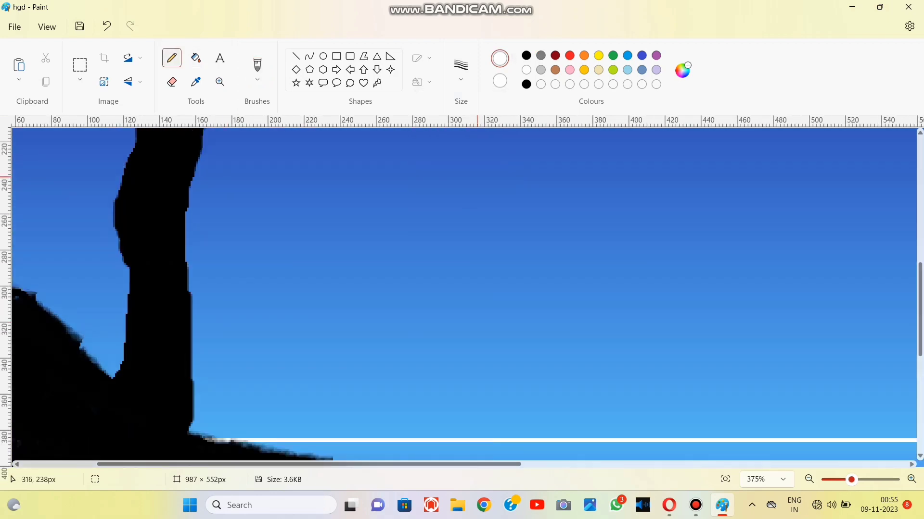
scroll(208, 312, "up", 5)
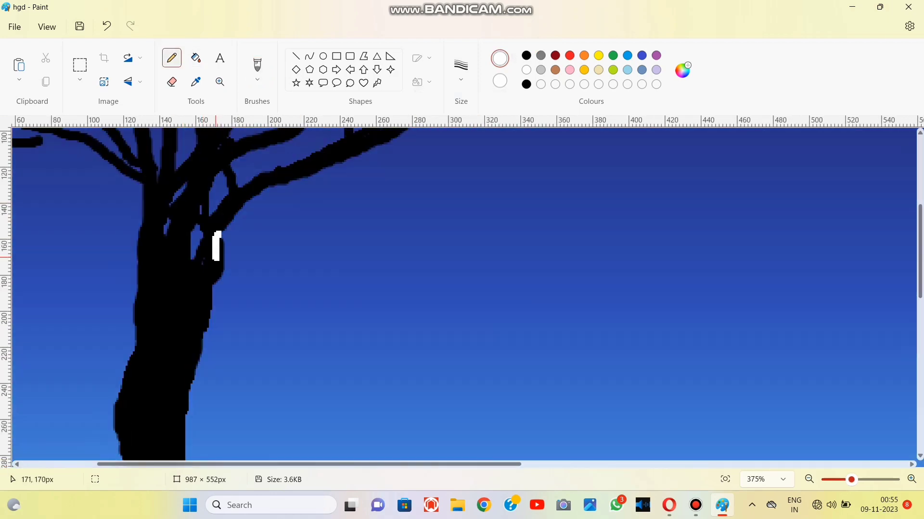
mouse_move(217, 262)
left_mouse_down()
mouse_move(184, 380)
mouse_move(176, 460)
left_mouse_up()
scroll(193, 347, "down", 3)
left_click_drag(178, 315, 184, 457)
scroll(184, 457, "down", 1)
- Continue the white highlight along the underside of the long lower right-hand branch into the trunk
scroll(193, 384, "up", 6)
mouse_move(453, 155)
left_mouse_down()
mouse_move(355, 252)
mouse_move(217, 332)
left_mouse_up()
scroll(244, 203, "down", 3)
scroll(244, 203, "up", 5)
scroll(243, 203, "down", 2)
scroll(244, 203, "up", 3)
- Draw white highlights down the tall left-centre branch and the upper right-hand limb, joining them at the trunk fork
mouse_move(164, 225)
left_mouse_down()
mouse_move(142, 337)
mouse_move(152, 417)
left_mouse_up()
scroll(336, 302, "down", 1)
scroll(356, 262, "down", 2)
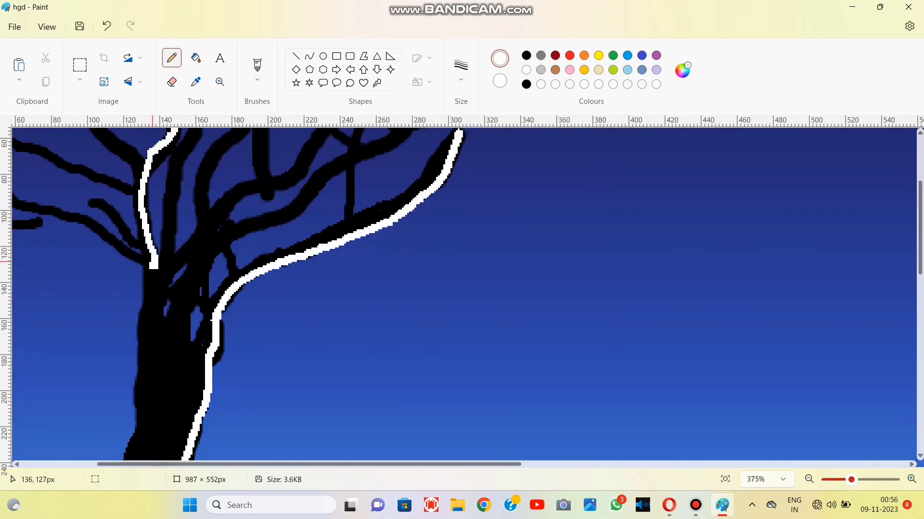
mouse_move(177, 329)
left_mouse_down()
mouse_move(321, 188)
mouse_move(406, 130)
mouse_move(164, 307)
left_mouse_up()
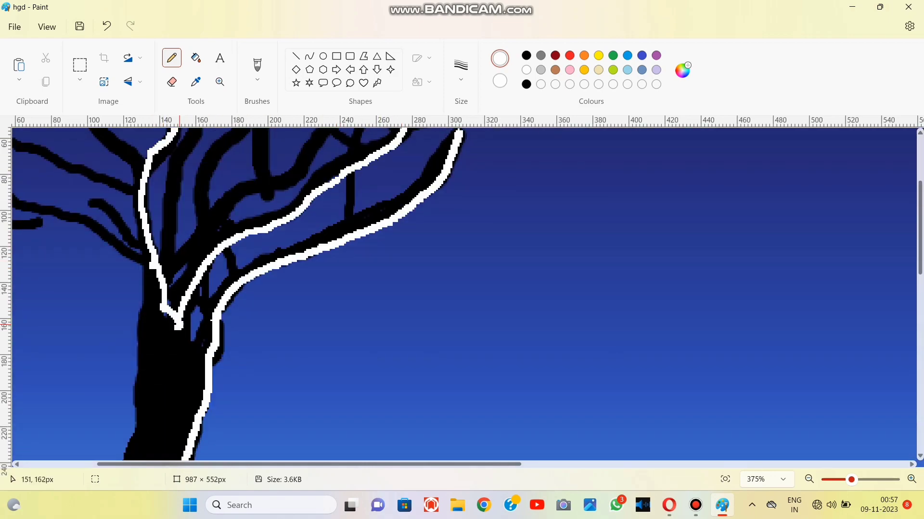
- Add white highlights to the left forked branch and the thin branch below it
scroll(76, 144, "down", 2)
scroll(77, 197, "up", 4)
left_click_drag(71, 198, 145, 257)
left_click_drag(32, 253, 105, 280)
scroll(105, 279, "down", 1)
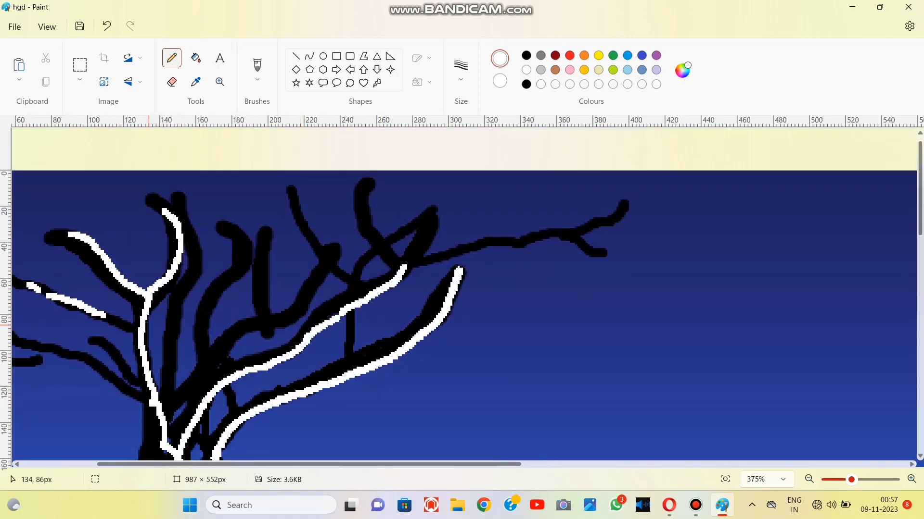
- Draw thinner white pencil highlights along the central upright branches and the small twigs left of the trunk
scroll(105, 280, "up", 1)
left_click(461, 68)
left_click(474, 96)
mouse_move(178, 155)
left_mouse_down()
mouse_move(202, 208)
mouse_move(171, 385)
left_mouse_up()
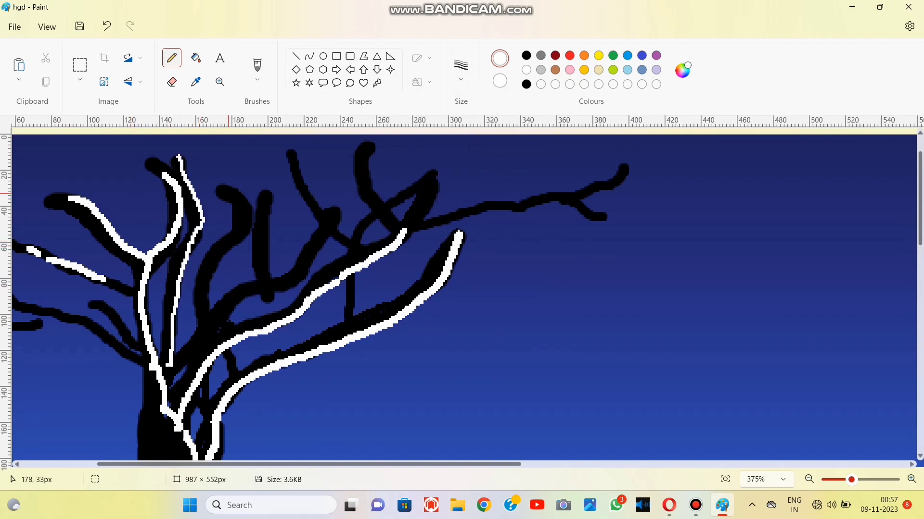
left_click_drag(269, 195, 275, 280)
left_click_drag(341, 215, 276, 280)
left_click_drag(277, 280, 171, 387)
left_click_drag(230, 188, 212, 332)
left_click_drag(106, 311, 149, 357)
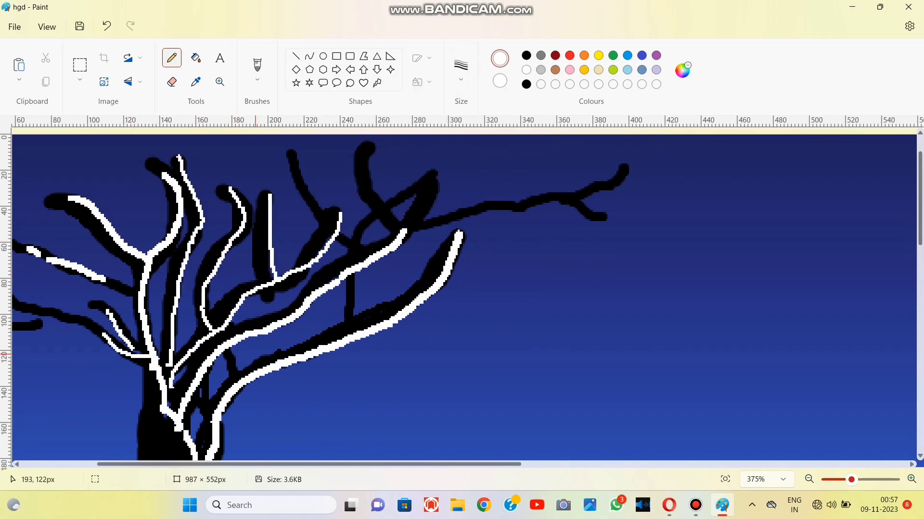
- Add thin white highlights to the long forked tip, upper offshoots and connecting twig on the right-hand branches
left_click_drag(628, 170, 420, 232)
left_click_drag(588, 201, 593, 217)
left_click_drag(433, 179, 343, 250)
left_click_drag(375, 144, 401, 226)
mouse_move(295, 153)
left_mouse_down()
mouse_move(323, 217)
mouse_move(310, 261)
left_mouse_up()
left_click_drag(351, 286, 346, 323)
- Break up the white highlights on the long upper and lower right-hand branches with a fine black airbrush
scroll(375, 288, "down", 6)
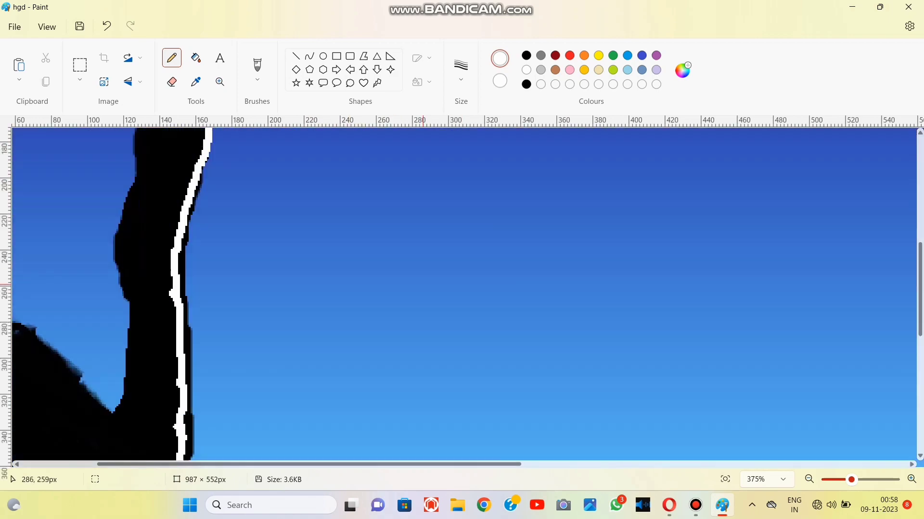
left_click(725, 479)
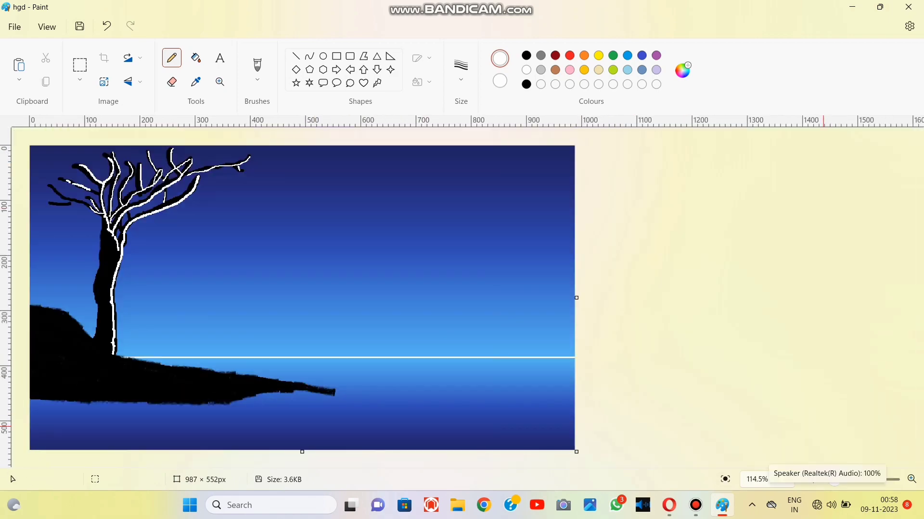
scroll(668, 343, "up", 3)
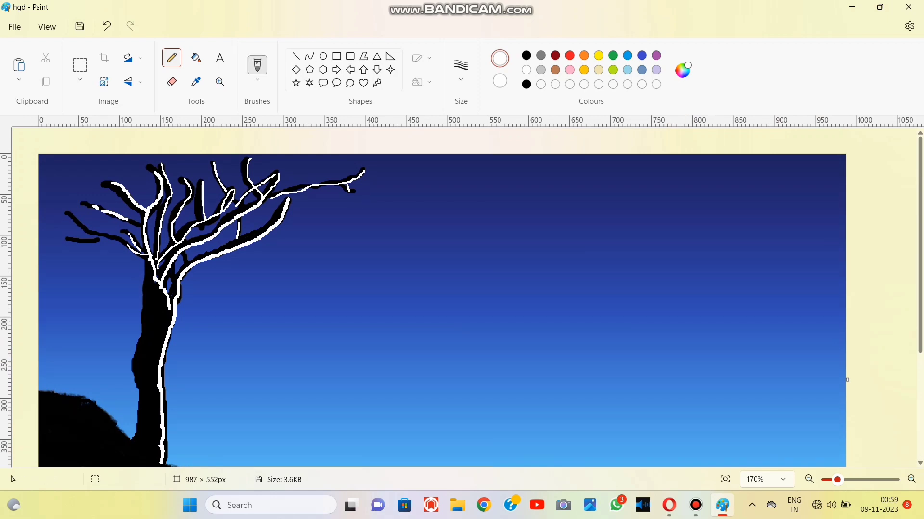
left_click(256, 67)
left_click(206, 117)
scroll(470, 240, "up", 2)
left_click(461, 70)
left_click(461, 128)
left_click_drag(311, 165, 303, 177)
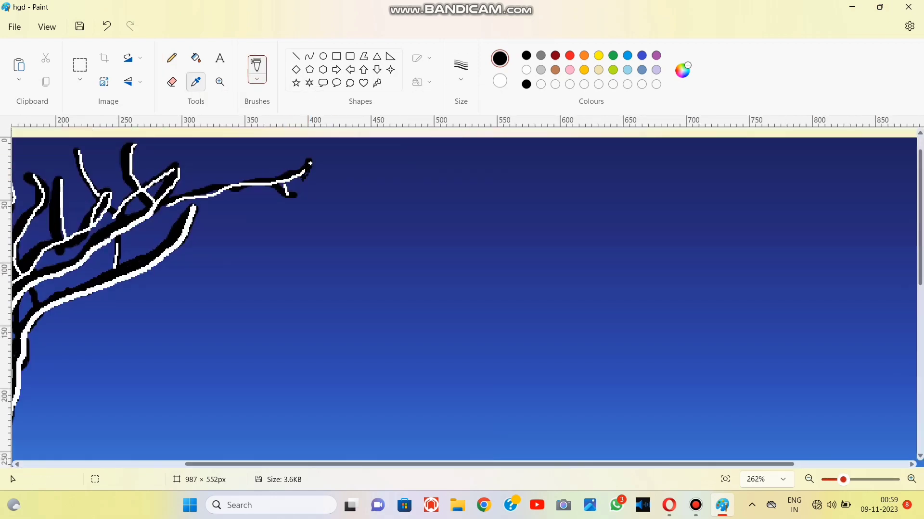
left_click(107, 26)
left_click(461, 70)
left_click(461, 103)
left_click_drag(167, 206, 237, 187)
left_click_drag(195, 217, 135, 273)
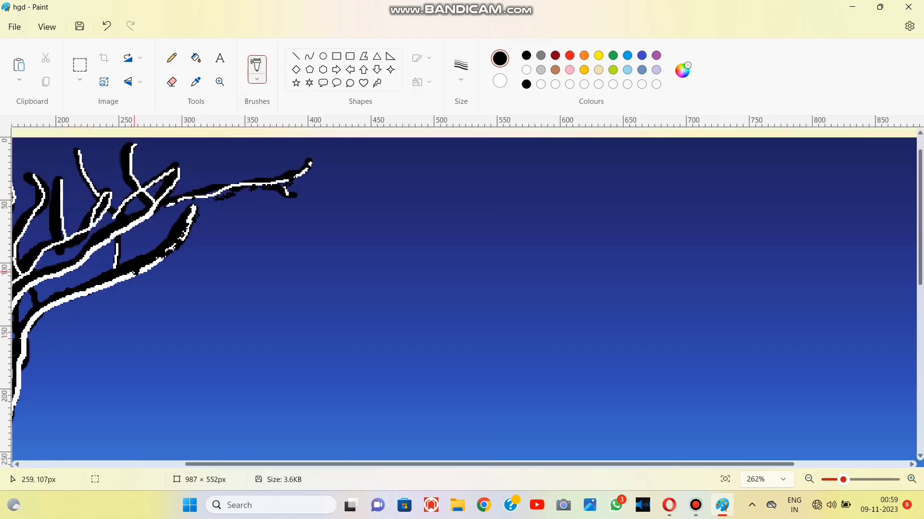
- Airbrush black over the white highlights on the inner right-hand limbs and the central branches
scroll(61, 217, "up", 1)
mouse_move(102, 228)
left_mouse_down()
mouse_move(82, 207)
mouse_move(164, 216)
mouse_move(121, 260)
mouse_move(35, 226)
mouse_move(19, 288)
mouse_move(121, 313)
mouse_move(29, 375)
left_mouse_up()
scroll(250, 206, "left", 5)
left_click_drag(249, 255, 237, 337)
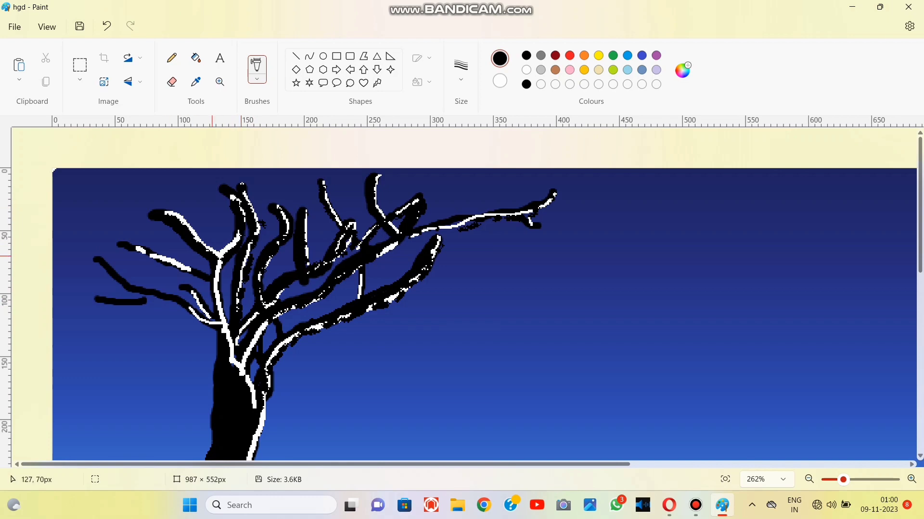
- Airbrush black over the white highlights on the left-centre branch, the trunk fork and the trunk
left_click_drag(214, 257, 244, 406)
mouse_move(244, 232)
left_mouse_down()
mouse_move(137, 255)
mouse_move(226, 337)
mouse_move(244, 423)
left_mouse_up()
scroll(227, 358, "down", 1)
scroll(240, 394, "down", 2)
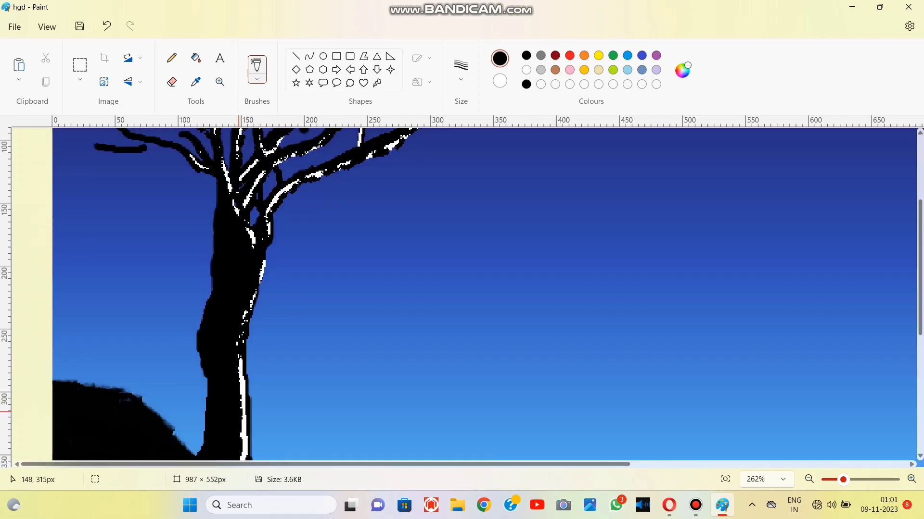
scroll(302, 341, "down", 2)
scroll(302, 340, "up", 5)
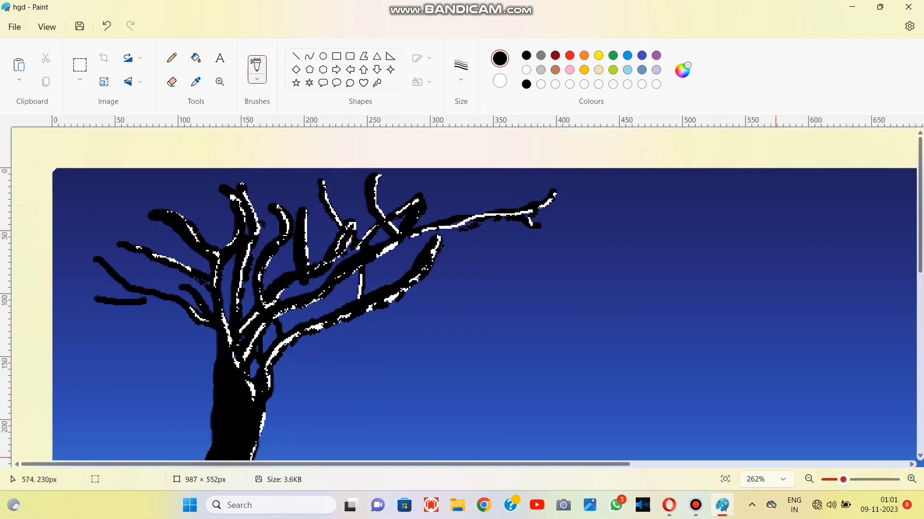
- Airbrush more black over the highlights on the upper right-hand limb and the tall central branch
mouse_move(843, 479)
left_mouse_down()
mouse_move(851, 479)
mouse_move(843, 479)
left_mouse_up()
scroll(433, 288, "down", 1)
scroll(433, 288, "up", 1)
mouse_move(312, 254)
left_mouse_down()
mouse_move(436, 211)
mouse_move(455, 214)
left_mouse_up()
scroll(455, 214, "down", 4)
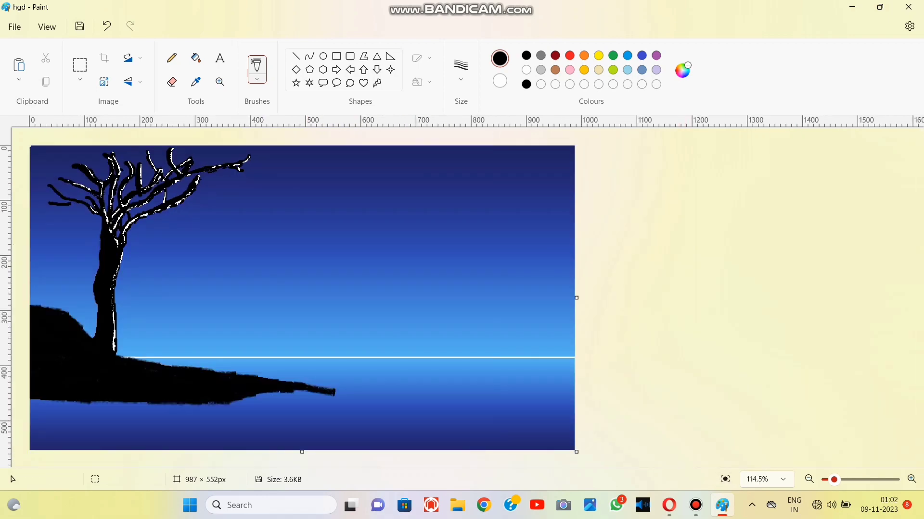
left_click_drag(834, 480, 843, 480)
scroll(155, 173, "up", 2)
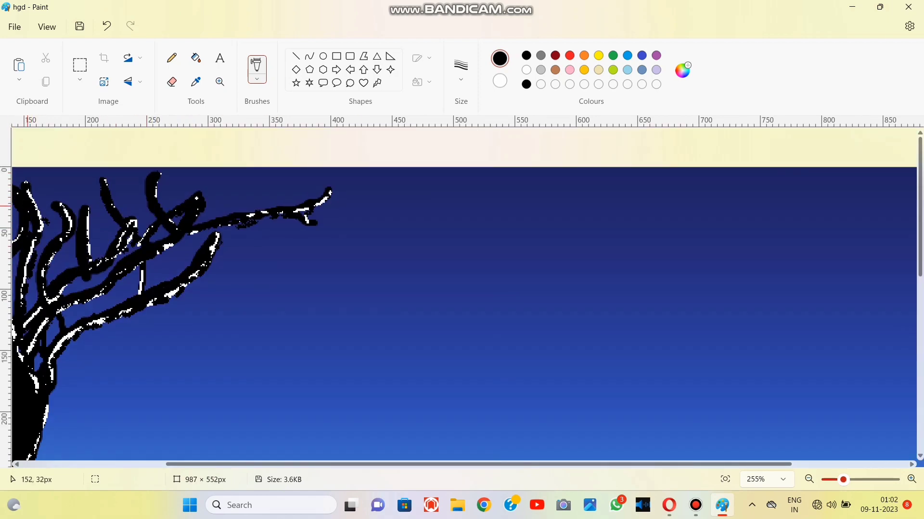
left_click_drag(29, 201, 36, 247)
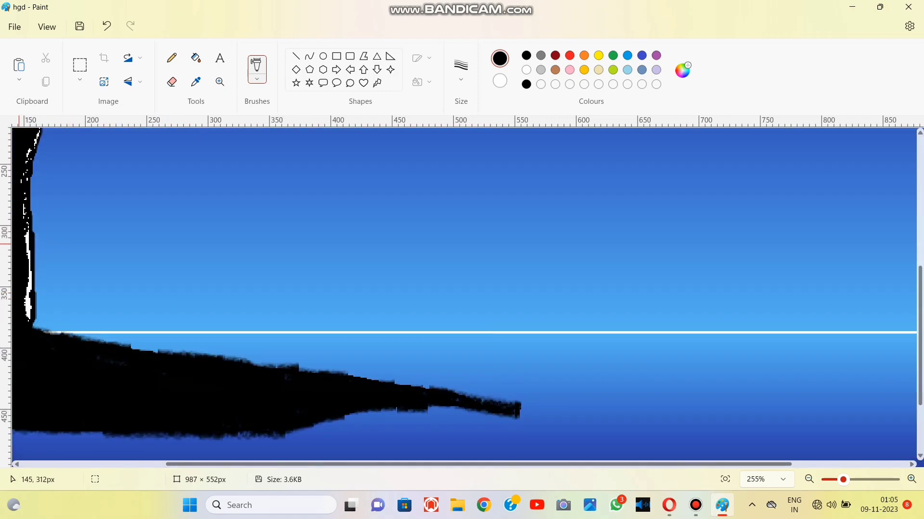
- Airbrush black over the remaining white highlights on the left-hand branches and the small right-hand offshoots
scroll(24, 246, "up", 5)
scroll(96, 247, "left", 3)
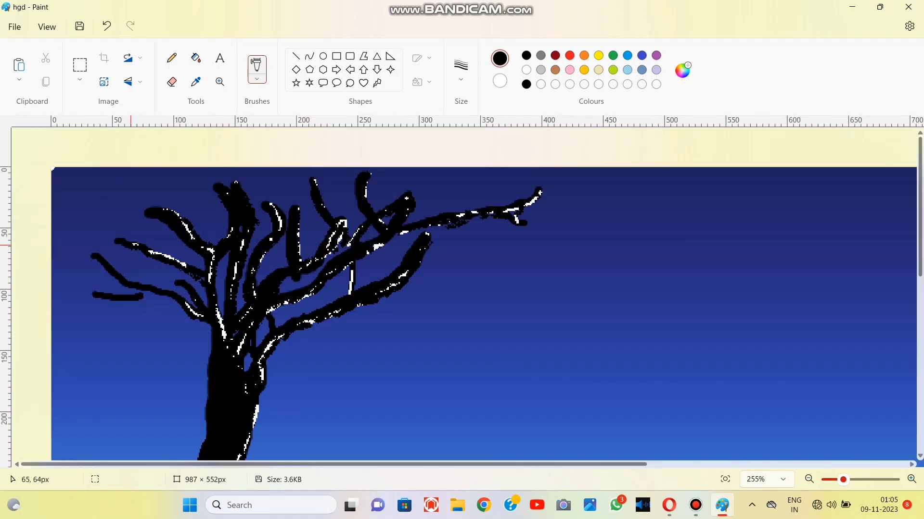
left_click_drag(218, 306, 273, 270)
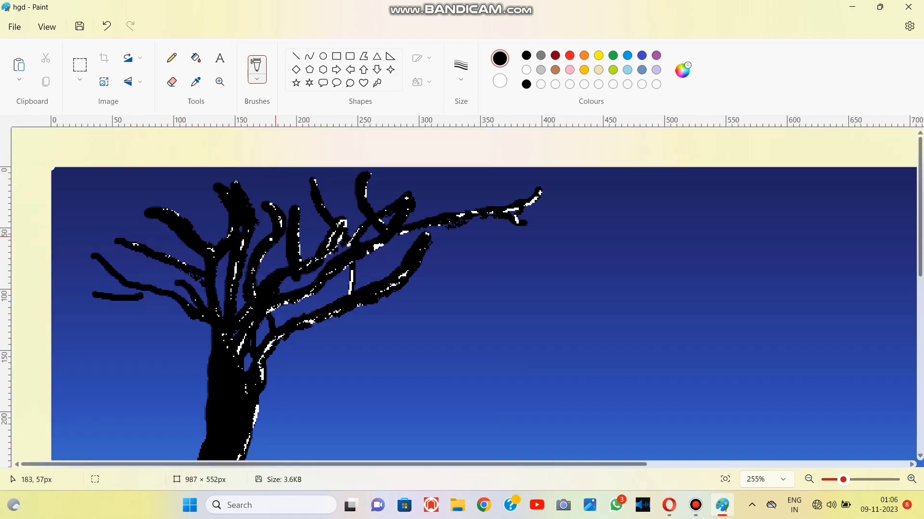
left_click_drag(331, 241, 337, 267)
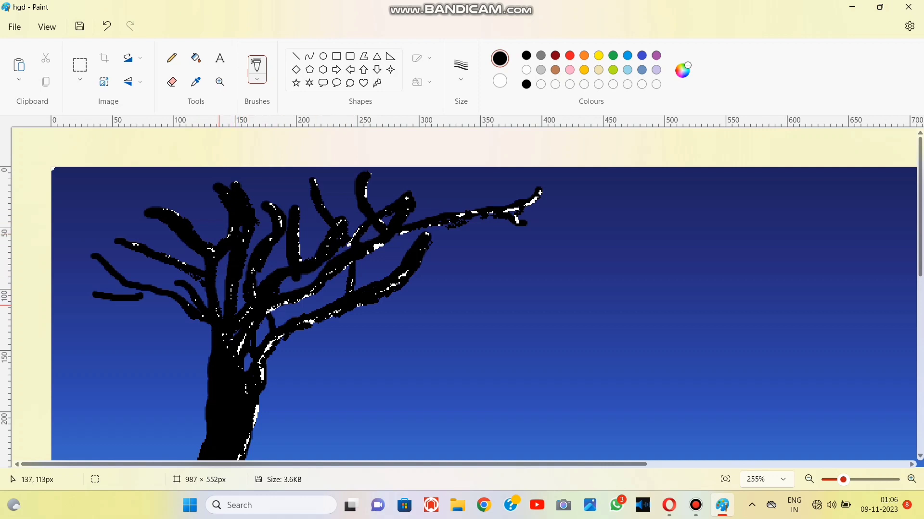
left_click(725, 480)
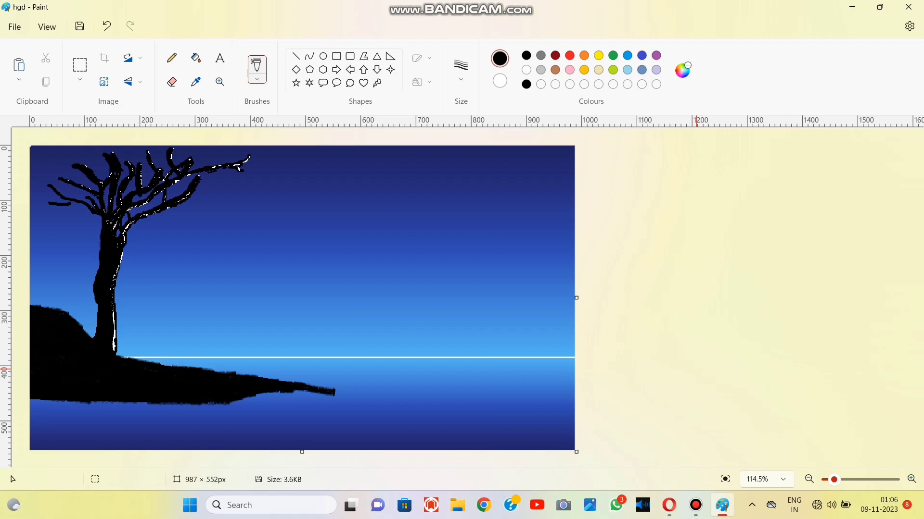
left_click_drag(833, 479, 845, 480)
scroll(192, 248, "up", 4)
left_click(256, 79)
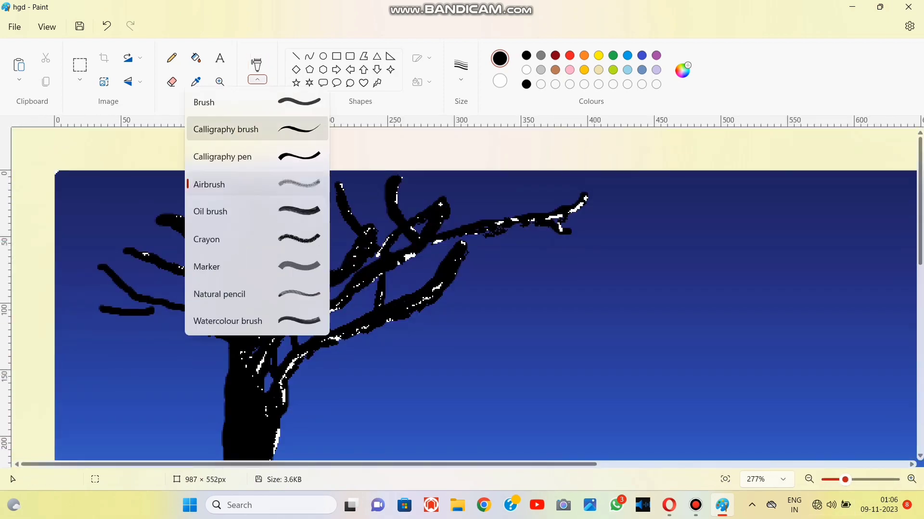
left_click(257, 185)
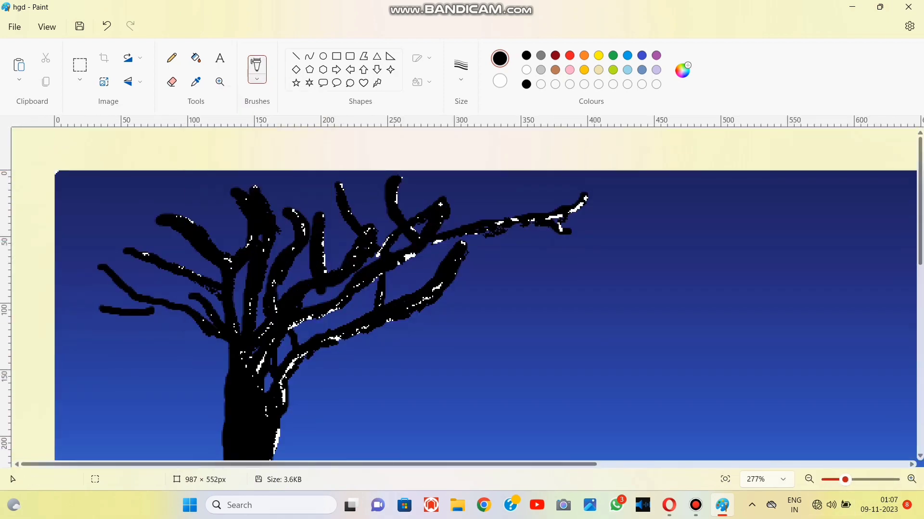
- Redraw fine white pencil highlights along the long upper and lower right-hand branches down to the trunk
left_click(171, 57)
left_click(526, 70)
left_click(461, 70)
left_click(461, 184)
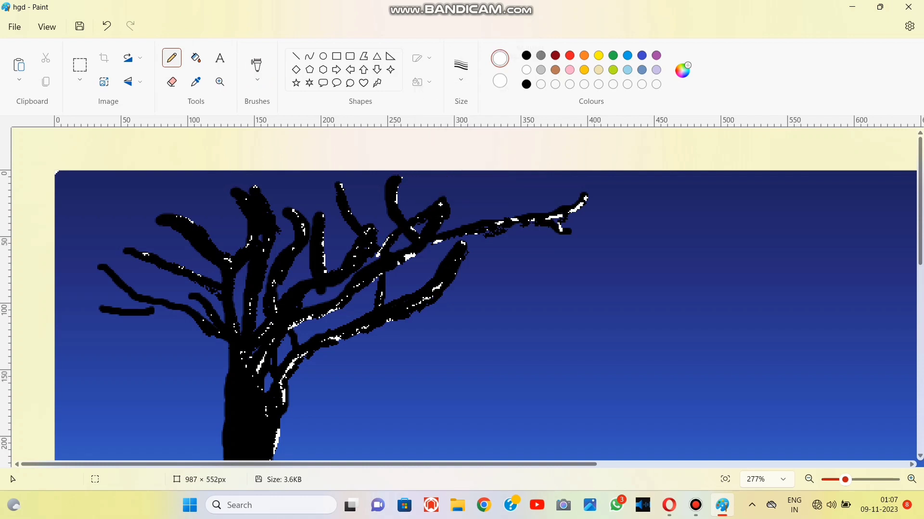
left_click(683, 70)
left_click(377, 399)
left_click(460, 71)
left_click(458, 176)
left_click_drag(452, 259, 279, 394)
left_click(106, 26)
mouse_move(584, 198)
left_mouse_down()
mouse_move(476, 233)
mouse_move(311, 309)
mouse_move(257, 378)
left_mouse_up()
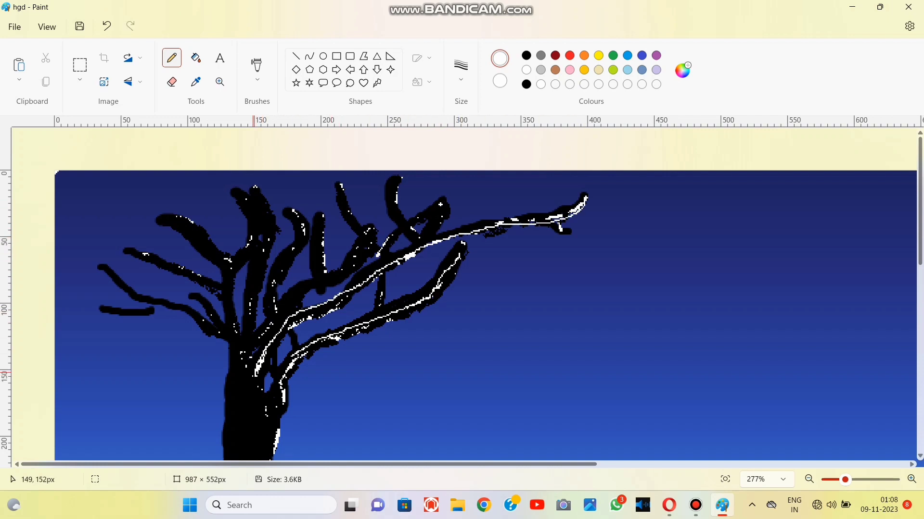
- Extend the fine white highlight from the branch fork down the right side of the trunk
scroll(336, 368, "down", 1)
scroll(335, 367, "down", 4)
scroll(252, 387, "down", 8)
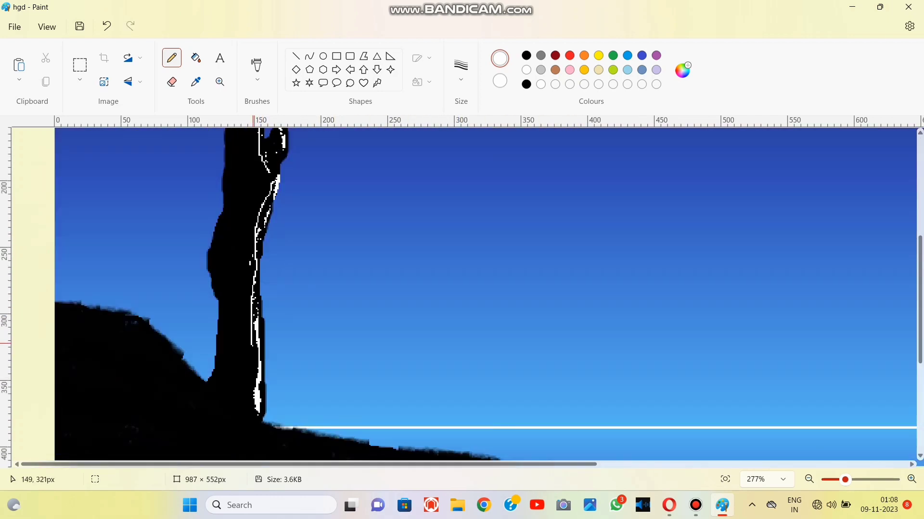
- Draw fine white highlights along the central branches and the offshoots of the right-hand limbs
scroll(447, 157, "up", 12)
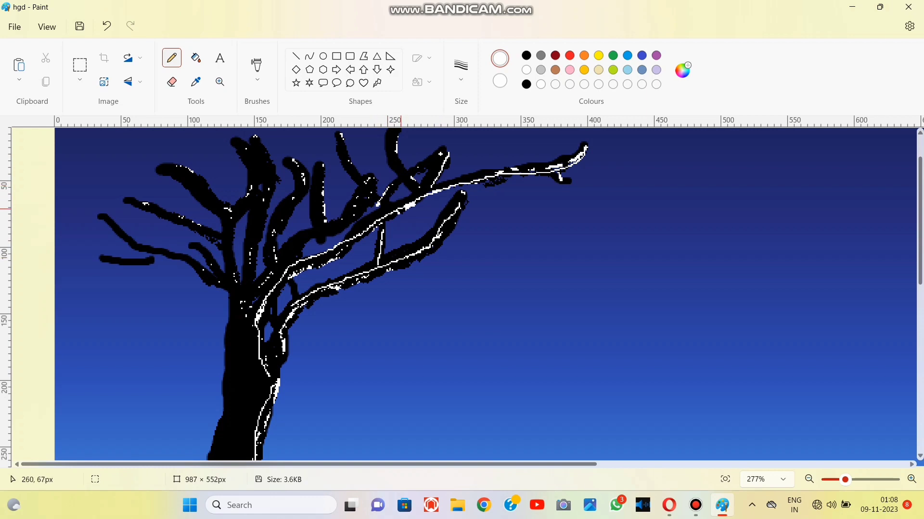
scroll(394, 187, "up", 1)
scroll(303, 270, "down", 3)
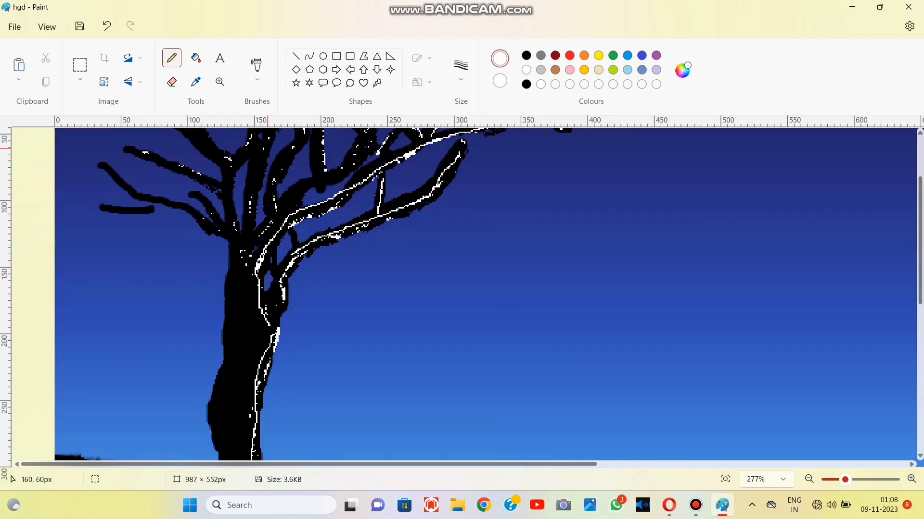
mouse_move(269, 144)
left_mouse_down()
mouse_move(253, 274)
mouse_move(283, 215)
left_mouse_up()
left_click_drag(331, 176, 295, 206)
scroll(399, 244, "up", 2)
left_click_drag(374, 225, 315, 278)
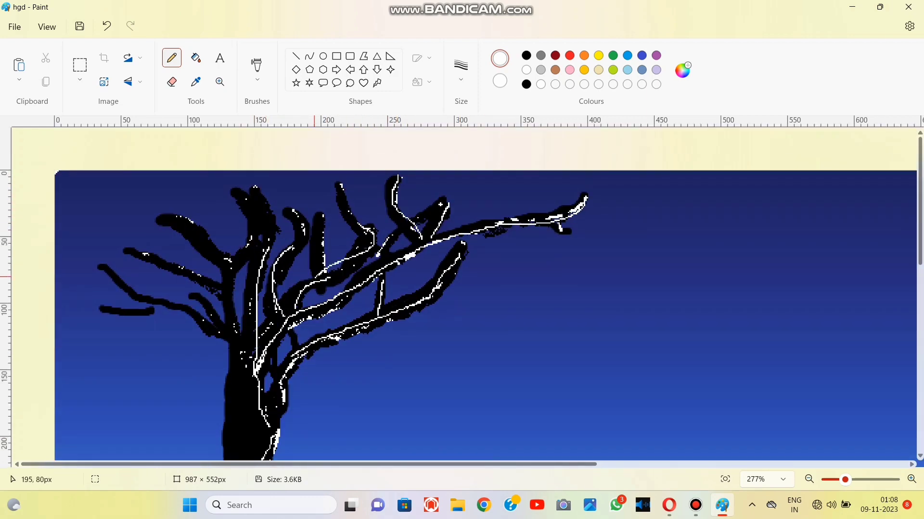
- Spray a dense clump of black foliage over the upper right-hand branches with a large airbrush
left_click(725, 479)
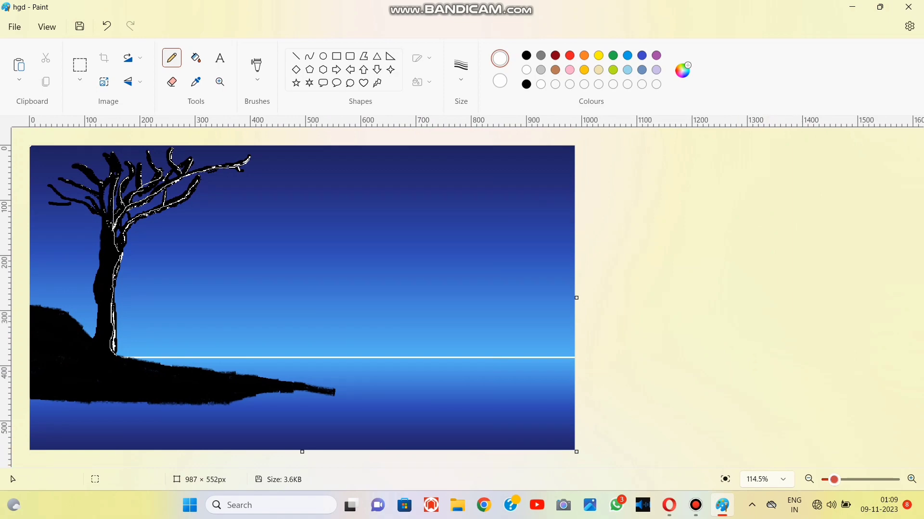
scroll(195, 190, "up", 5)
scroll(168, 454, "left", 5)
scroll(167, 454, "up", 2)
left_click(257, 79)
left_click(255, 189)
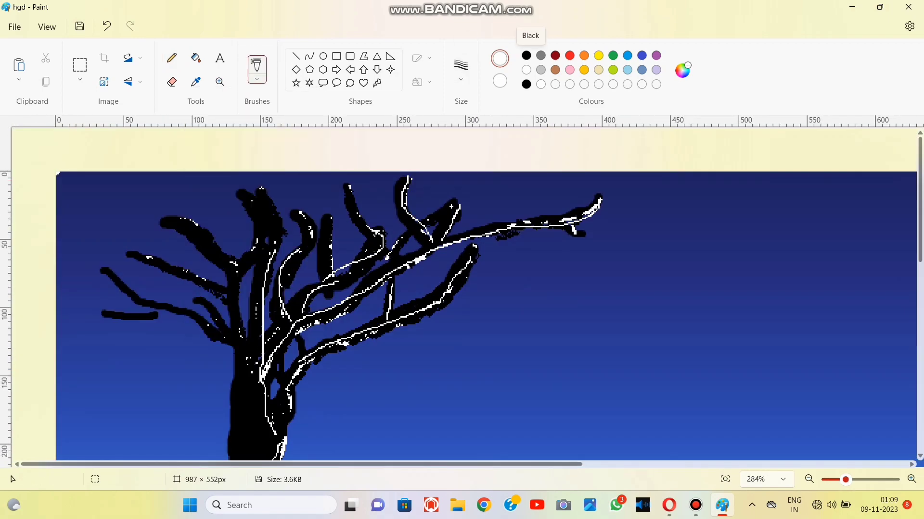
mouse_move(443, 255)
left_mouse_down()
mouse_move(476, 262)
mouse_move(423, 260)
mouse_move(492, 245)
mouse_move(524, 253)
mouse_move(527, 280)
mouse_move(516, 262)
mouse_move(484, 282)
left_mouse_up()
left_click_drag(519, 225, 407, 262)
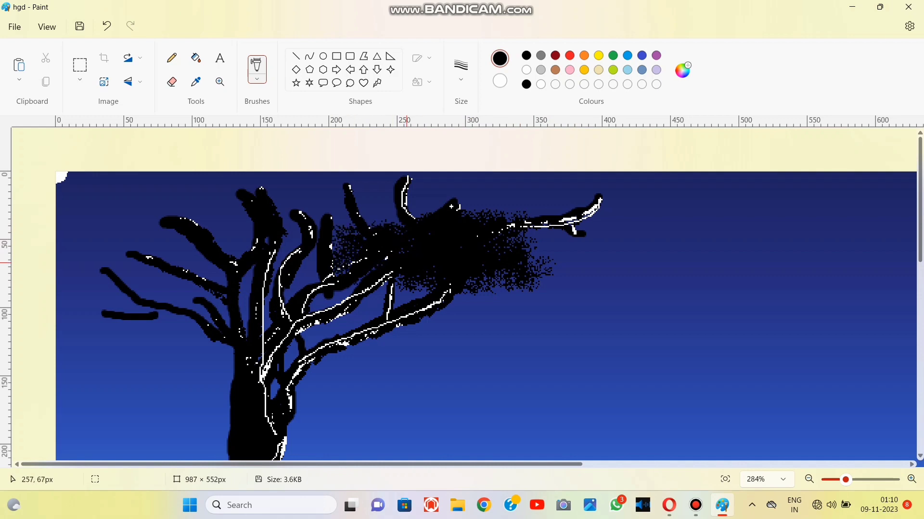
- Spray more black foliage over the near end of the clump on the upper right-hand branches
mouse_move(348, 228)
left_mouse_down()
mouse_move(390, 227)
mouse_move(451, 284)
left_mouse_up()
left_click(526, 69)
left_click(682, 71)
left_click(502, 136)
left_click(413, 398)
left_click_drag(496, 280, 502, 278)
key("ctrl+z")
key("ctrl+z")
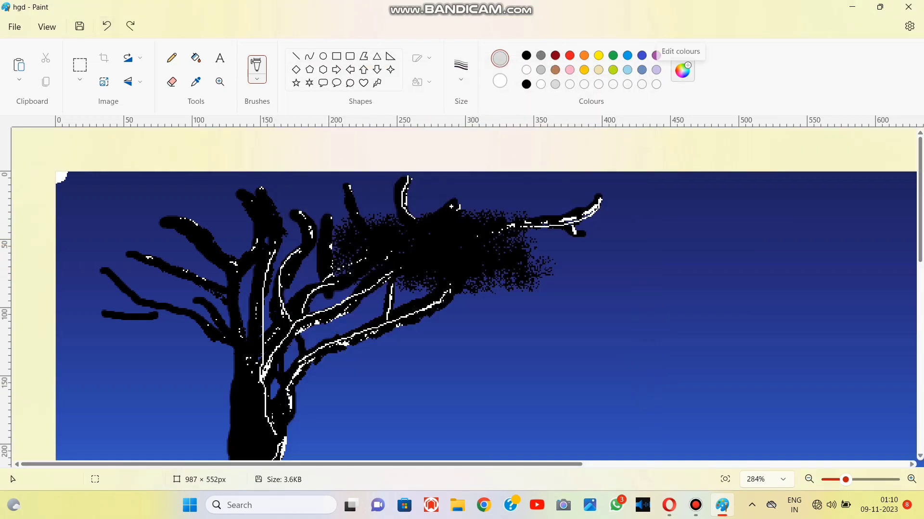
- Speckle the lower edge of the right-hand foliage clump with a darker grey airbrush, softening it with black
left_click(682, 70)
left_click_drag(503, 134, 502, 185)
left_click(377, 398)
mouse_move(351, 236)
left_mouse_down()
mouse_move(435, 277)
mouse_move(507, 270)
mouse_move(347, 251)
mouse_move(396, 278)
left_mouse_up()
left_click(526, 56)
mouse_move(482, 276)
left_mouse_down()
mouse_move(426, 272)
mouse_move(509, 285)
left_mouse_up()
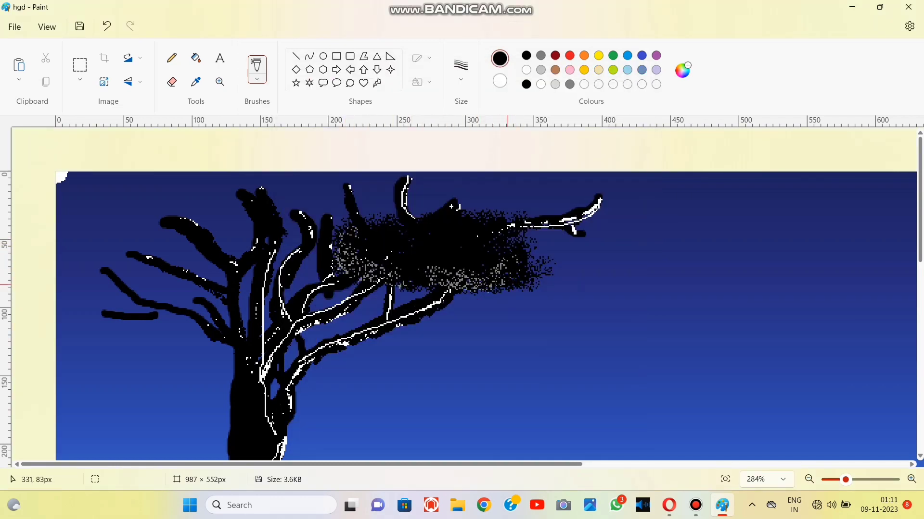
- Spray a dense black foliage clump over the left-hand branches and mix a mid-grey for its highlights
mouse_move(115, 284)
left_mouse_down()
mouse_move(96, 288)
mouse_move(140, 260)
mouse_move(144, 231)
mouse_move(65, 295)
mouse_move(141, 245)
left_mouse_up()
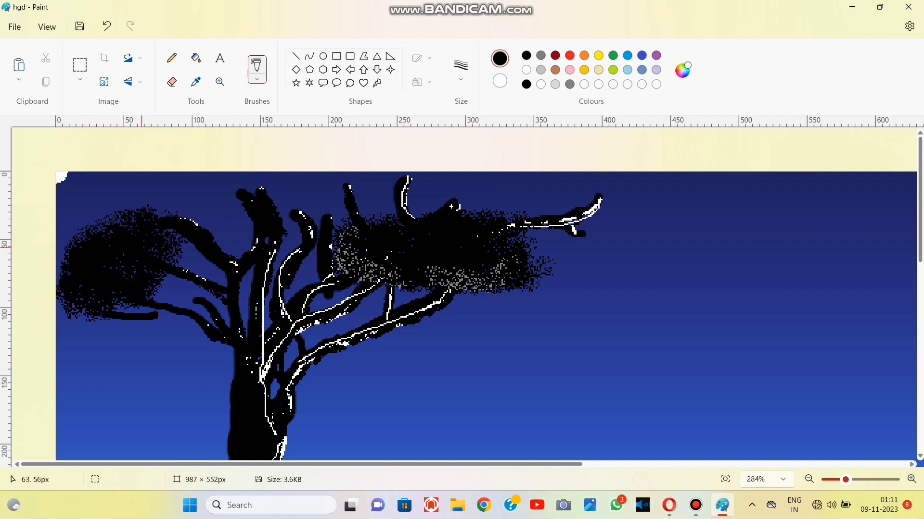
left_click_drag(114, 301, 120, 328)
left_click_drag(153, 278, 140, 284)
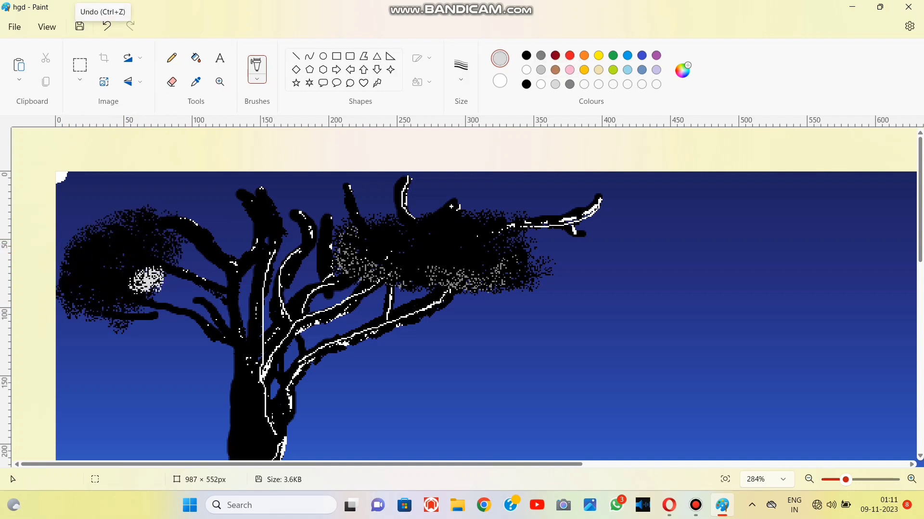
left_click(682, 70)
left_click_drag(502, 135, 502, 174)
left_click(377, 398)
left_click(460, 72)
left_click(461, 130)
left_click_drag(119, 296, 115, 307)
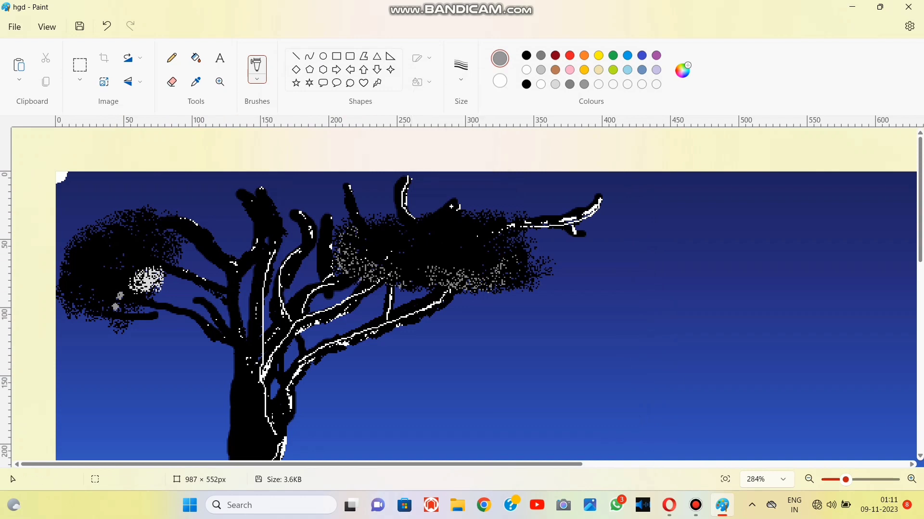
double_click(107, 26)
- Speckle the lower edge of the left foliage clump with mid-grey using the largest airbrush size
left_click(461, 71)
left_click(461, 185)
mouse_move(176, 262)
left_mouse_down()
mouse_move(126, 302)
mouse_move(73, 288)
mouse_move(140, 288)
mouse_move(192, 263)
left_mouse_up()
- Spray a broad black canopy along the sky's upper edge, covering the branch tips and joining the foliage clumps
left_click(526, 56)
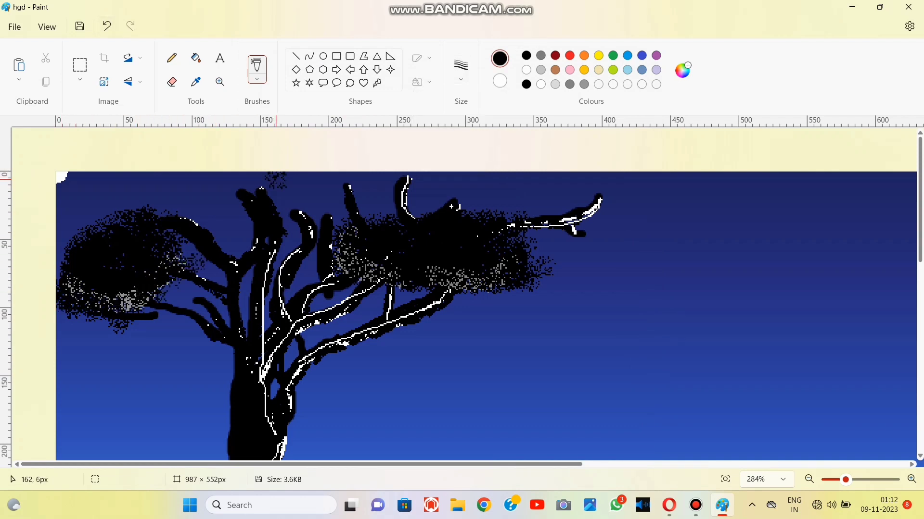
mouse_move(279, 180)
left_mouse_down()
mouse_move(192, 186)
mouse_move(345, 180)
mouse_move(419, 202)
mouse_move(611, 192)
mouse_move(461, 176)
left_mouse_up()
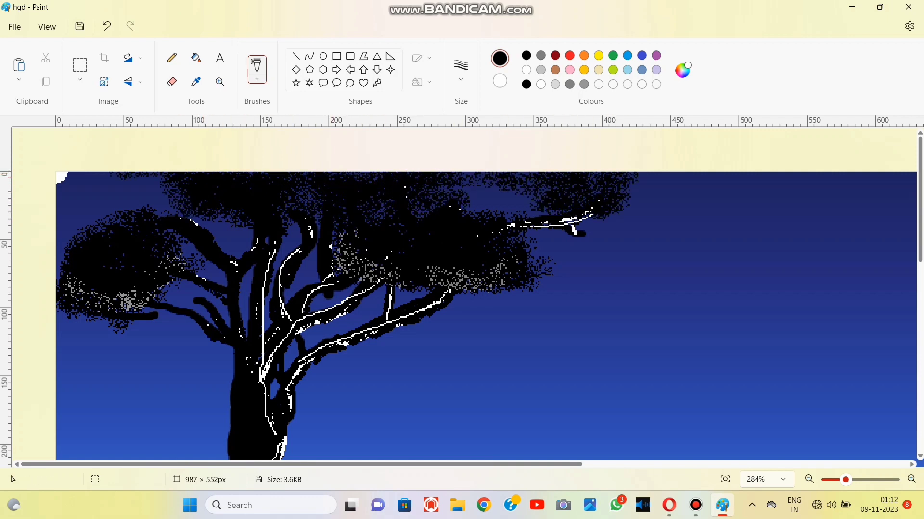
mouse_move(144, 177)
left_mouse_down()
mouse_move(469, 185)
mouse_move(580, 224)
mouse_move(640, 193)
left_mouse_up()
left_click_drag(96, 222, 121, 230)
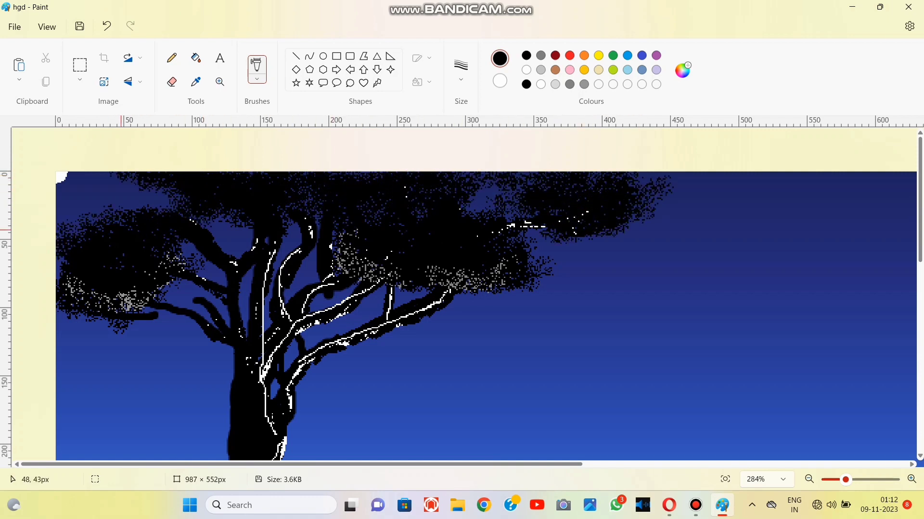
mouse_move(495, 202)
left_mouse_down()
mouse_move(553, 241)
mouse_move(529, 231)
left_mouse_up()
- Airbrush darkened grey highlights along the underside of the upper canopy and soften them with black
left_click(540, 70)
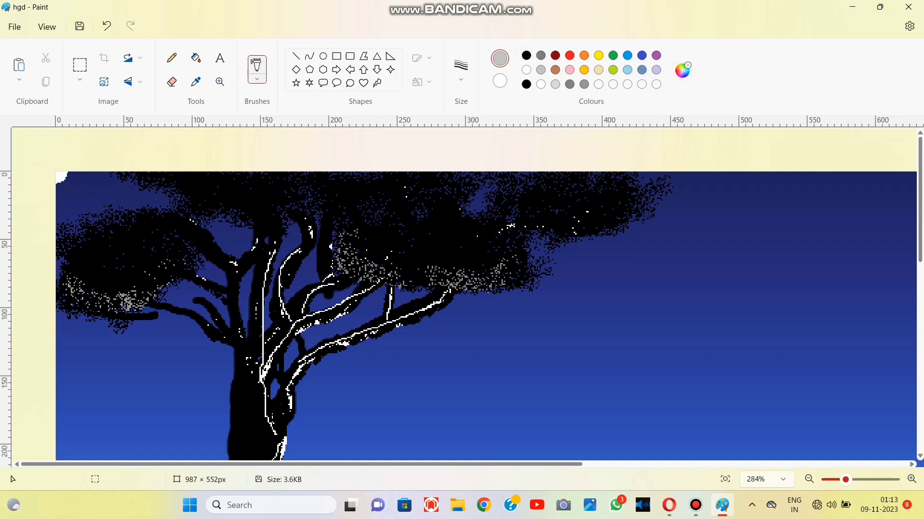
left_click(682, 71)
left_click_drag(503, 149, 503, 168)
left_click(377, 398)
left_click_drag(155, 188, 276, 217)
left_click_drag(305, 210, 305, 217)
left_click(357, 223)
left_click(398, 220)
left_click_drag(430, 217, 649, 206)
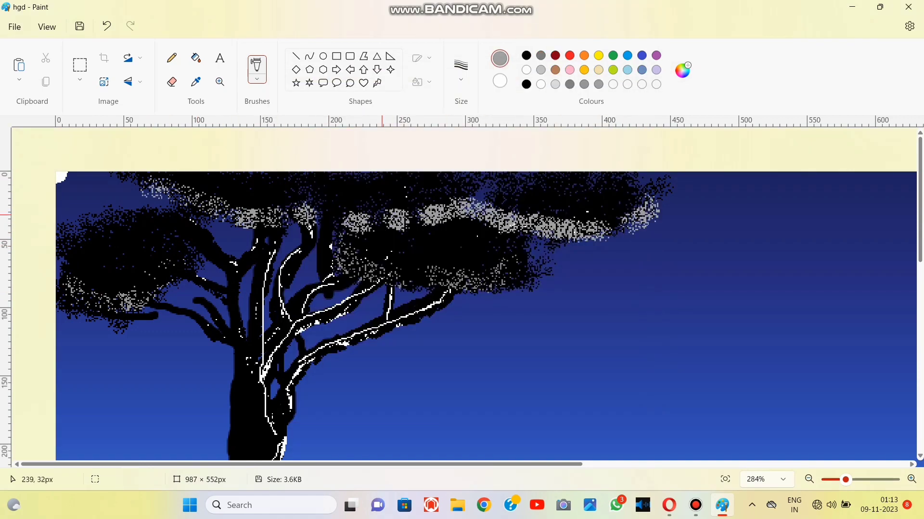
left_click_drag(355, 220, 412, 216)
left_click(526, 56)
mouse_move(653, 207)
left_mouse_down()
mouse_move(565, 232)
mouse_move(424, 210)
mouse_move(327, 226)
mouse_move(244, 219)
mouse_move(420, 276)
mouse_move(416, 219)
mouse_move(563, 247)
left_mouse_up()
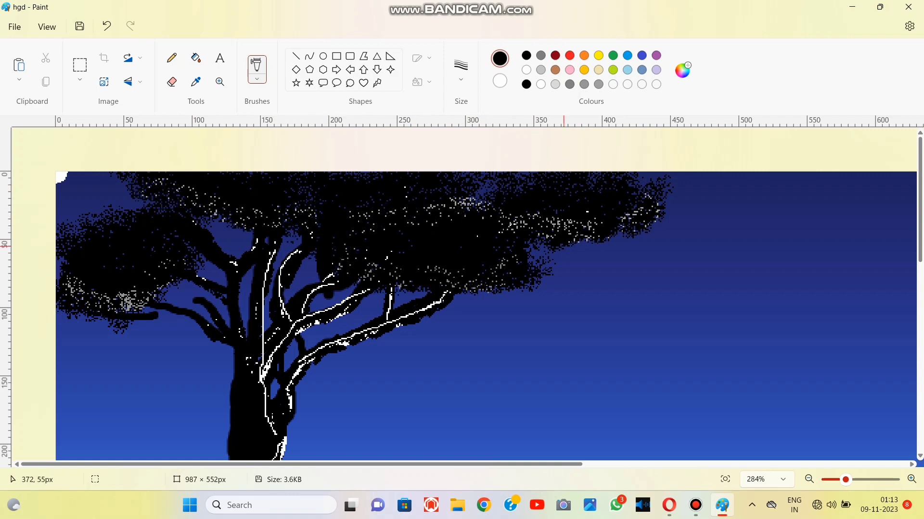
- Go over the headland with a black marker to fill its gaps and smooth its outline
scroll(481, 240, "down", 5)
left_click(172, 57)
left_click(258, 79)
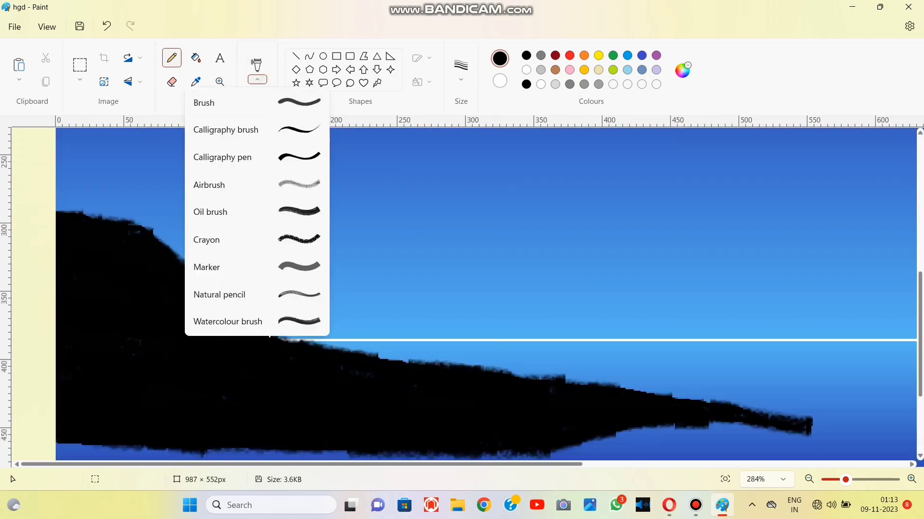
left_click(257, 268)
mouse_move(145, 240)
left_mouse_down()
mouse_move(223, 289)
mouse_move(289, 360)
left_mouse_up()
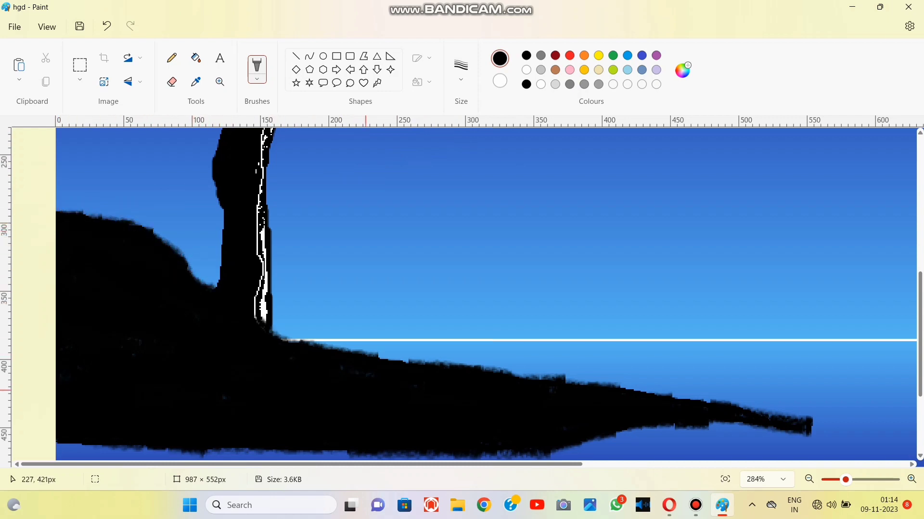
mouse_move(552, 390)
left_mouse_down()
mouse_move(706, 408)
mouse_move(703, 424)
mouse_move(536, 409)
left_mouse_up()
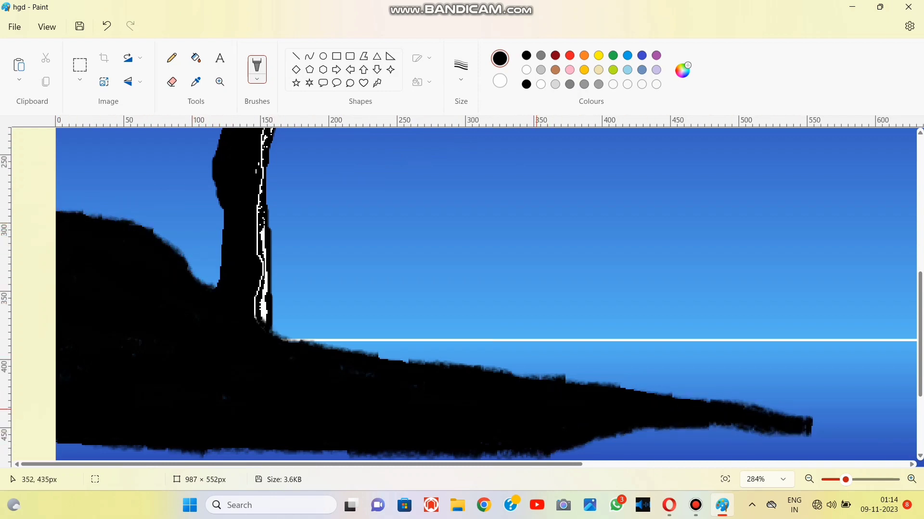
- Draw small black grass blades with a 1px pencil on the left hilltop and beside the trunk's base
scroll(536, 410, "down", 2)
scroll(454, 310, "up", 3)
left_click(172, 58)
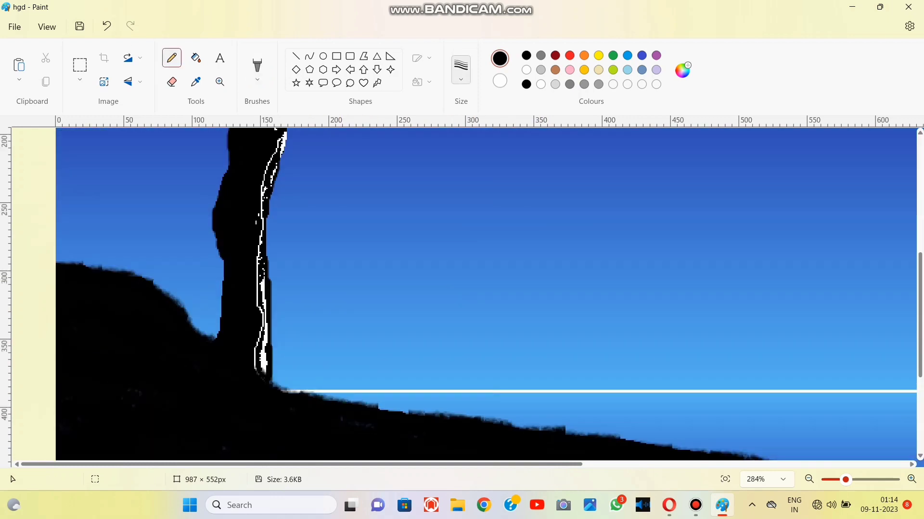
left_click(461, 70)
left_click(480, 183)
left_click(461, 71)
left_click(466, 101)
left_click_drag(845, 480, 849, 479)
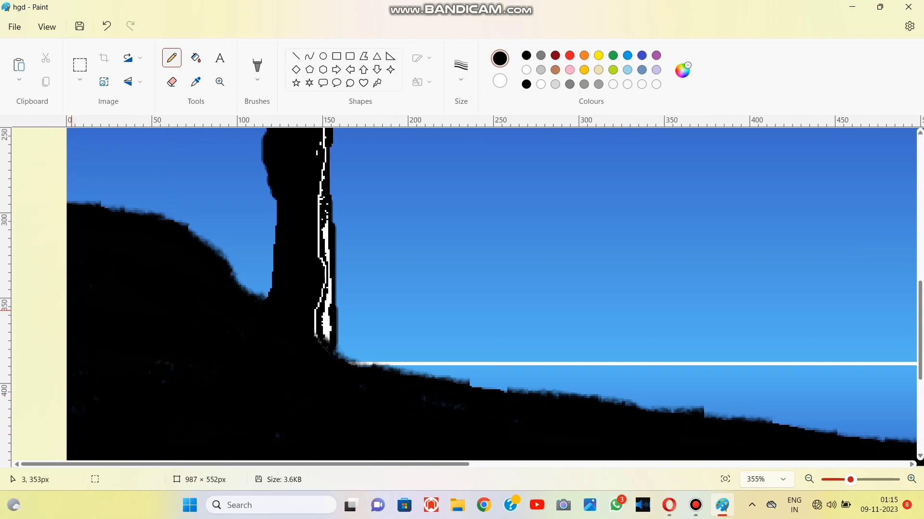
left_click_drag(106, 199, 111, 208)
left_click_drag(353, 360, 414, 371)
- Continue the fine black grass blades along the headland's slope towards its right-hand tip
scroll(425, 338, "down", 2)
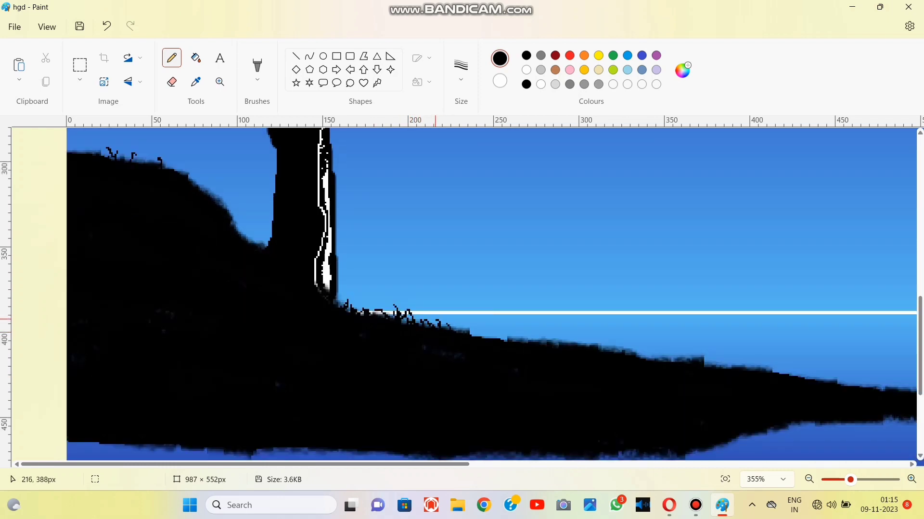
mouse_move(454, 326)
left_mouse_down()
mouse_move(480, 337)
mouse_move(529, 333)
left_mouse_up()
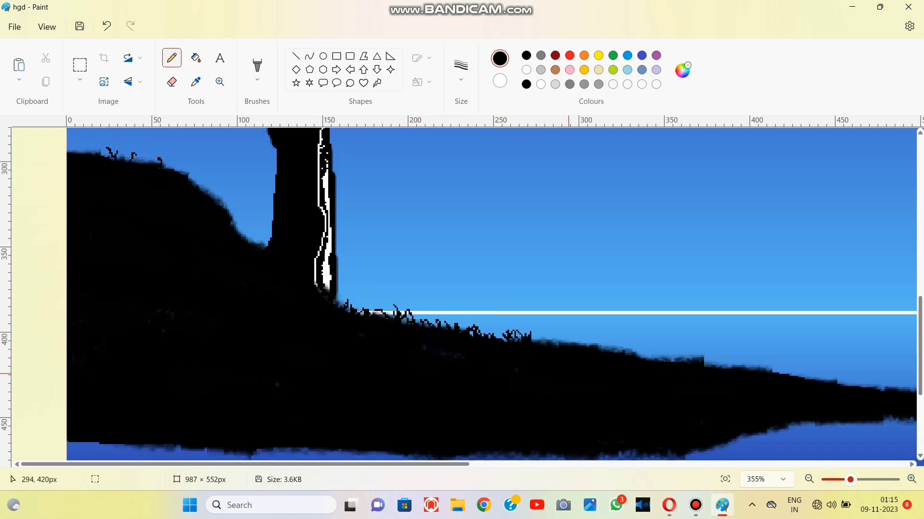
left_click_drag(774, 374, 640, 355)
mouse_move(540, 337)
left_mouse_down()
mouse_move(709, 347)
mouse_move(791, 371)
left_mouse_up()
scroll(856, 351, "down", 1)
scroll(859, 350, "down", 5)
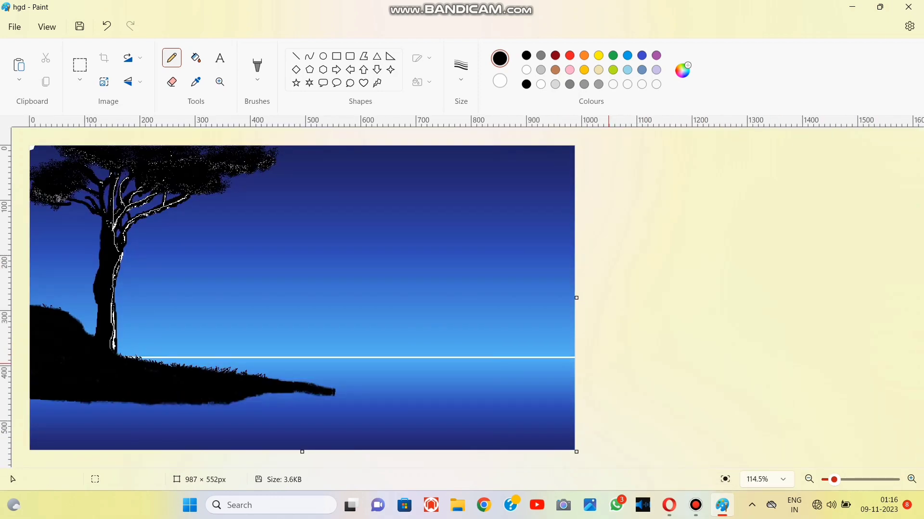
- Mix a darkened grey and set the pencil to 2px for the rock contours
left_click_drag(833, 479, 839, 480)
scroll(465, 296, "down", 2)
scroll(465, 296, "left", 2)
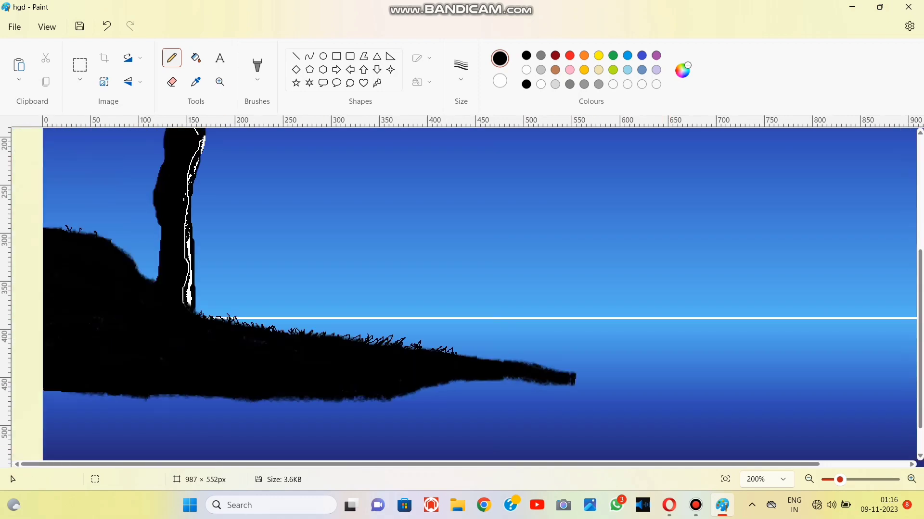
left_click(540, 70)
left_click(682, 70)
left_click_drag(503, 149, 503, 165)
left_click(404, 397)
left_click(460, 70)
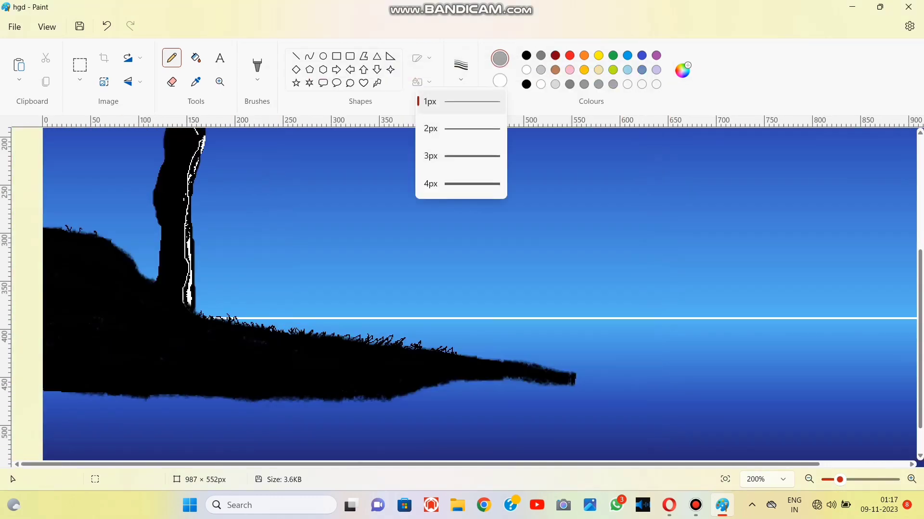
left_click(460, 127)
mouse_move(89, 259)
left_mouse_down()
mouse_move(112, 284)
mouse_move(112, 301)
left_mouse_up()
left_click_drag(64, 284, 43, 287)
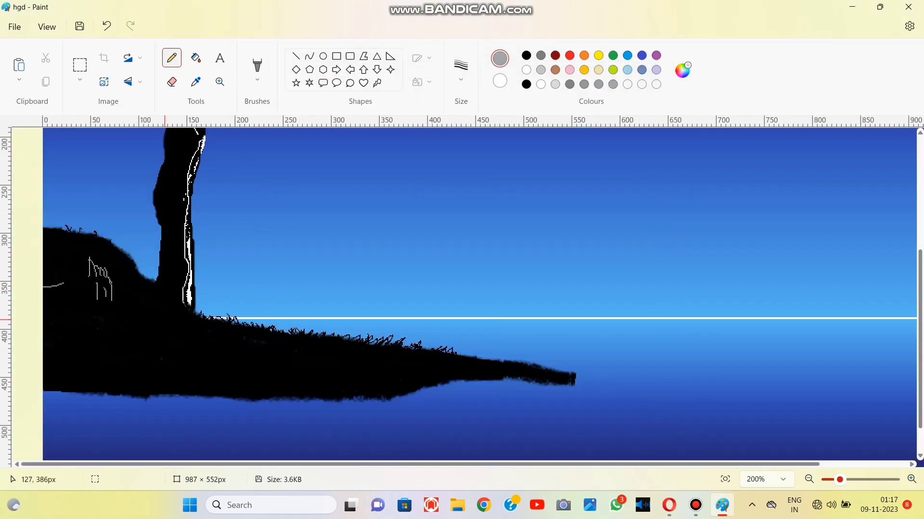
left_click(107, 26)
left_click(106, 26)
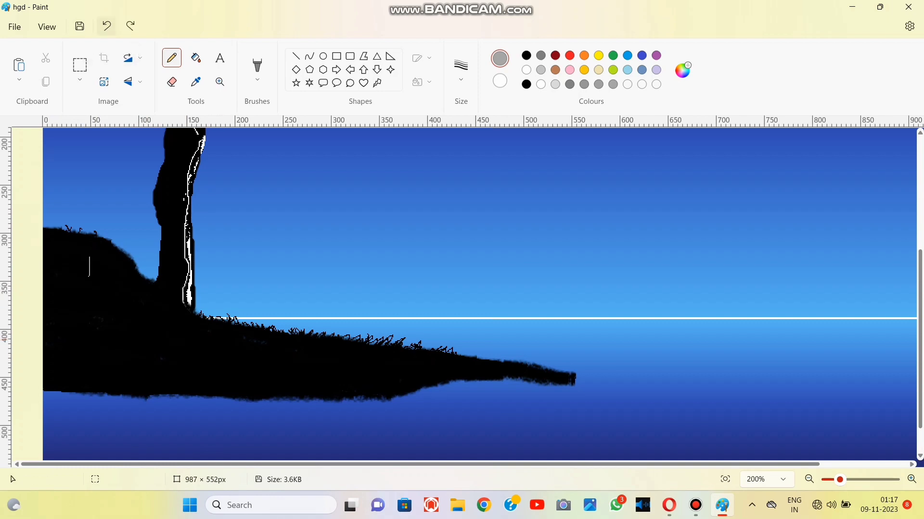
left_click(107, 26)
- Draw broken grey contour lines along the headland's right-hand slope
mouse_move(433, 363)
left_mouse_down()
mouse_move(493, 372)
mouse_move(406, 361)
left_mouse_up()
left_click_drag(316, 350, 302, 346)
left_click_drag(365, 363, 326, 352)
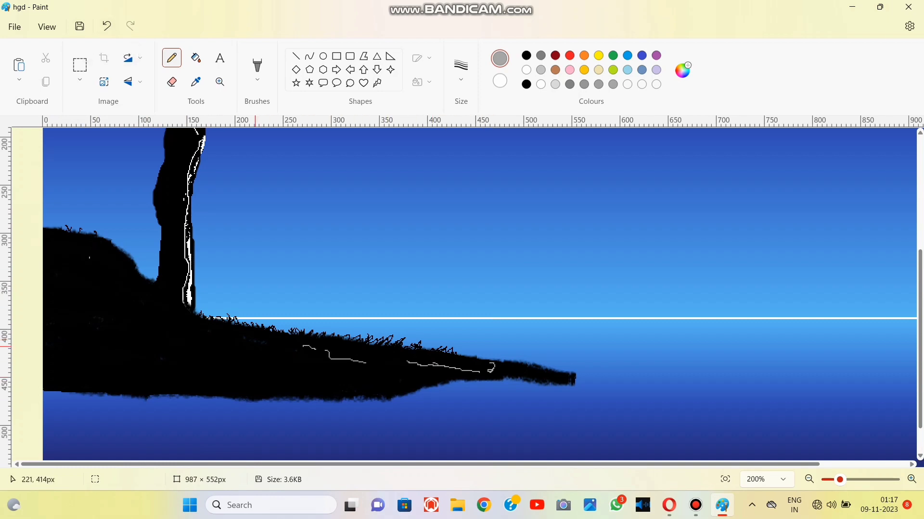
scroll(192, 292, "up", 1, "ctrl")
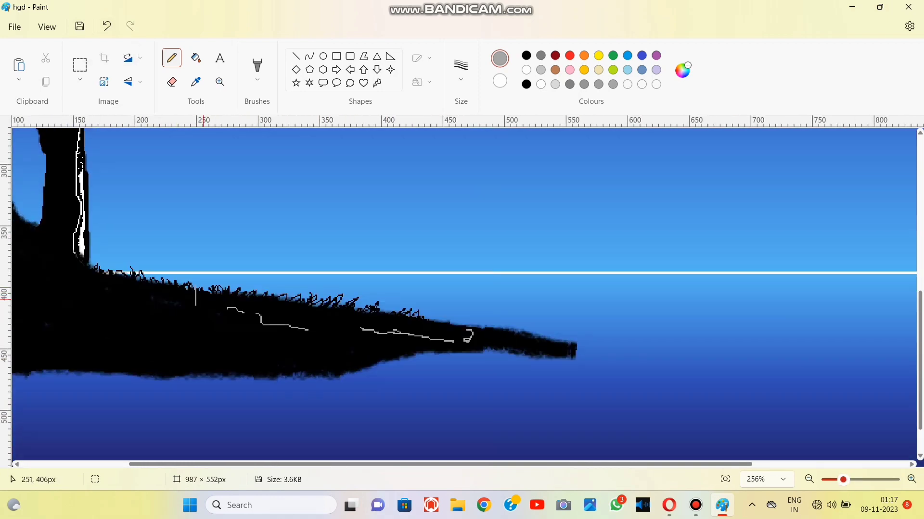
- Draw grey rock contour lines down the left hill towards the base of the tree
left_click(118, 464)
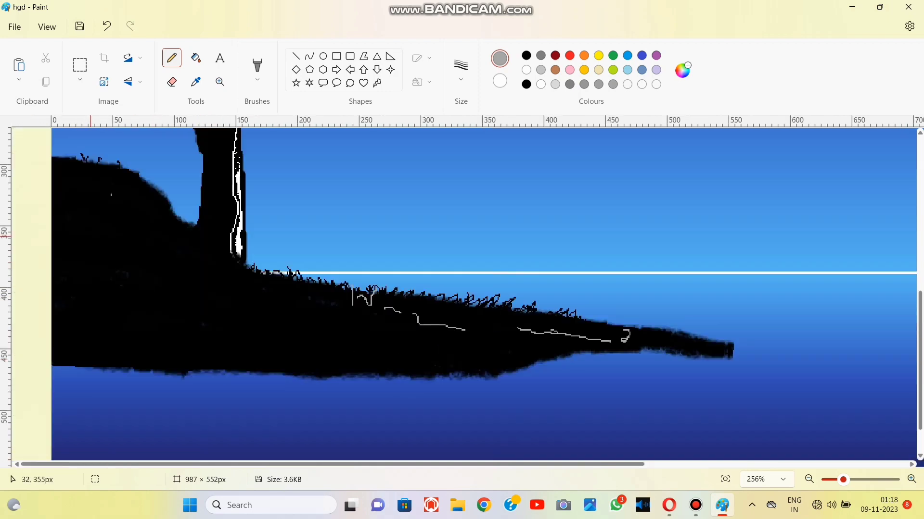
left_click_drag(140, 194, 175, 219)
left_click(107, 26)
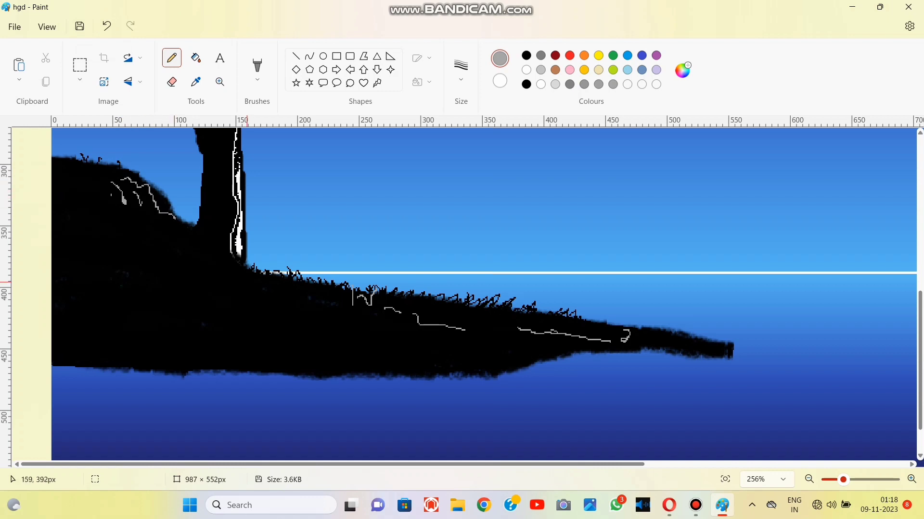
left_click_drag(117, 218, 152, 250)
mouse_move(168, 224)
left_mouse_down()
mouse_move(195, 239)
mouse_move(198, 272)
mouse_move(157, 255)
left_mouse_up()
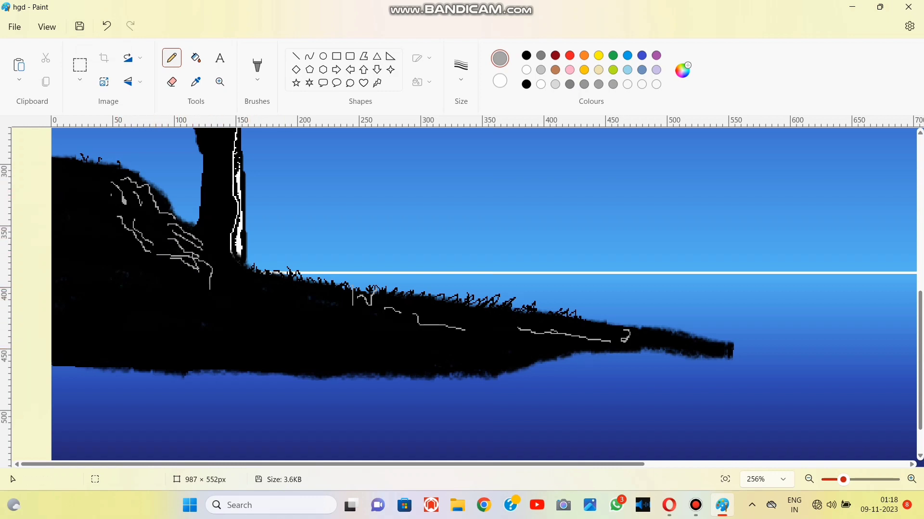
- Soften the grey contour lines on the hill and slope with a smaller black airbrush
left_click(526, 55)
left_click(257, 67)
left_click(461, 70)
left_click(448, 151)
mouse_move(118, 214)
left_mouse_down()
mouse_move(190, 254)
mouse_move(170, 238)
mouse_move(214, 278)
left_mouse_up()
left_click_drag(415, 320, 593, 347)
left_click(725, 480)
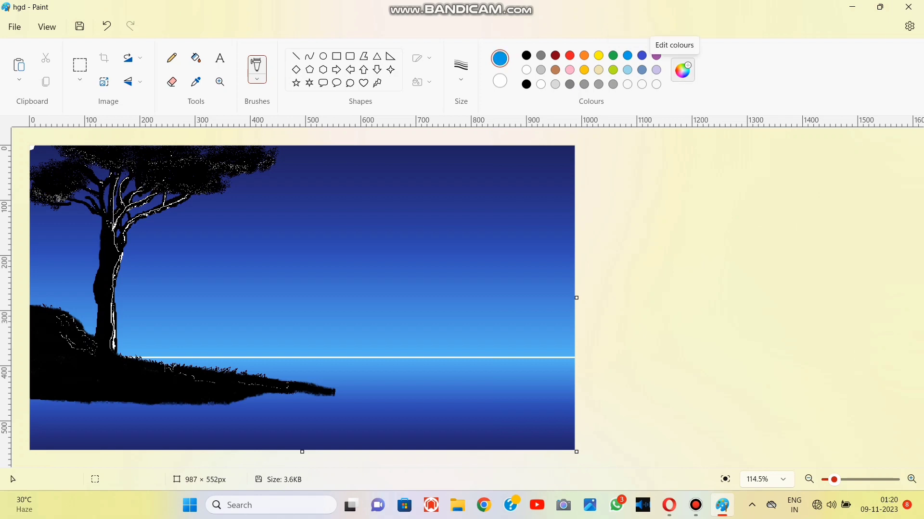
- Mix a darker blue and draw a straight line over the white horizon from the headland past the canvas edge
left_click(682, 70)
left_click(501, 143)
left_click(377, 395)
left_click(296, 56)
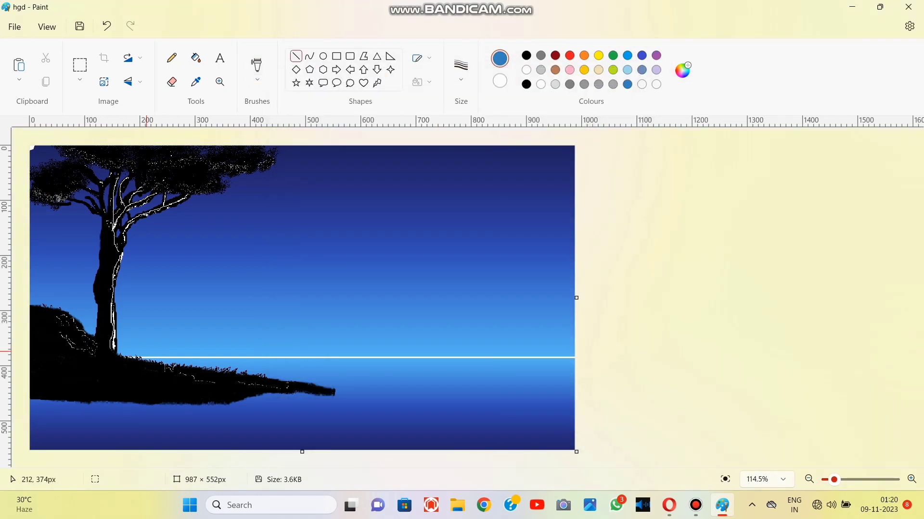
left_click_drag(130, 357, 637, 357)
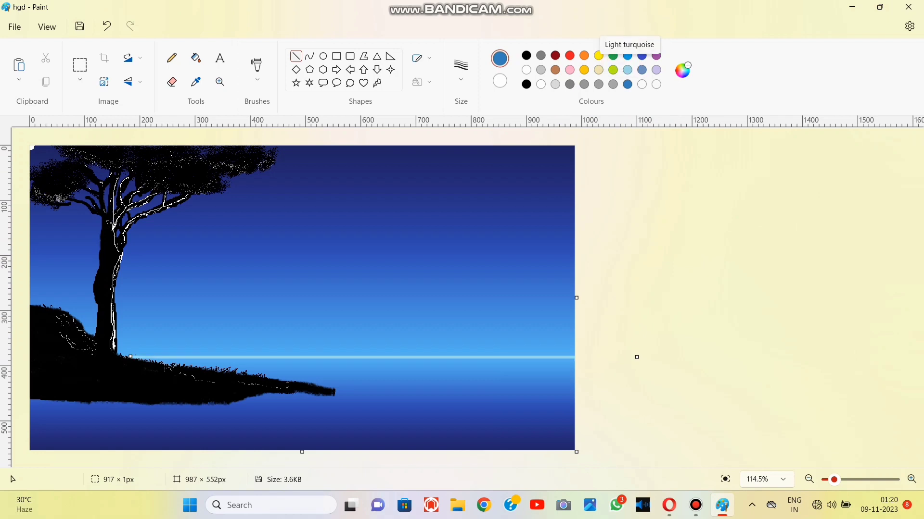
- Recolour the horizon line with a brightened light turquoise
left_click(628, 70)
left_click(682, 70)
left_click(501, 111)
left_click(377, 396)
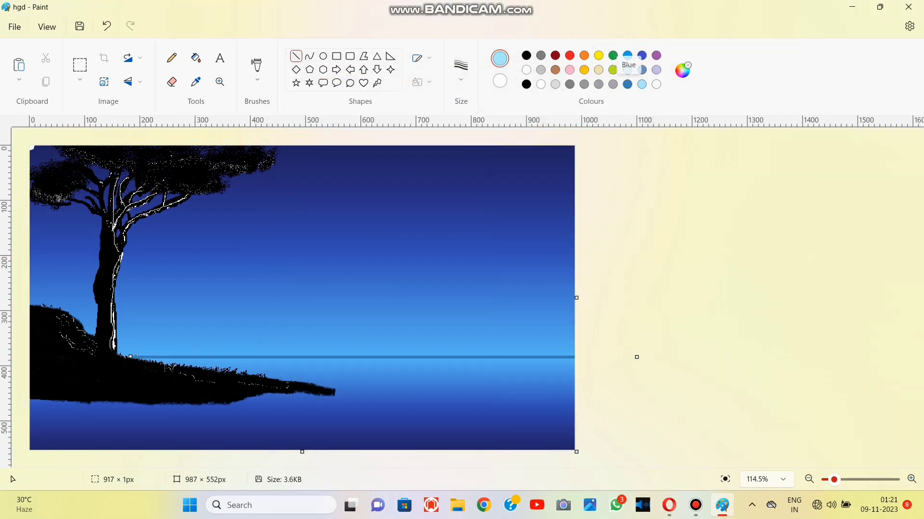
left_click(627, 55)
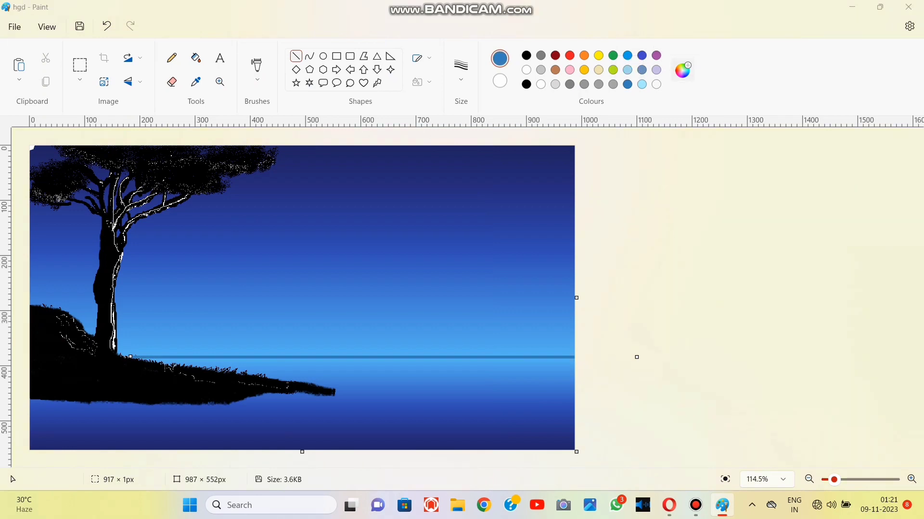
left_click(682, 70)
left_click_drag(503, 154, 502, 183)
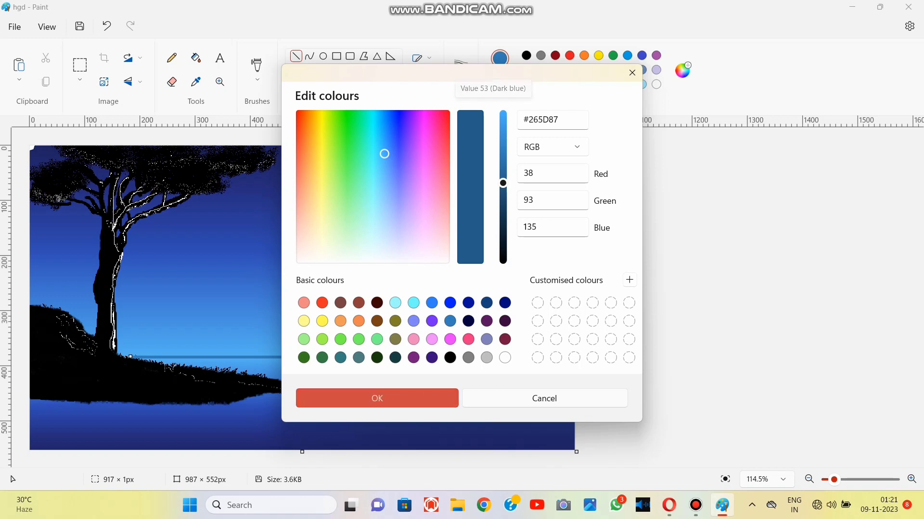
left_click(378, 398)
left_click(598, 84)
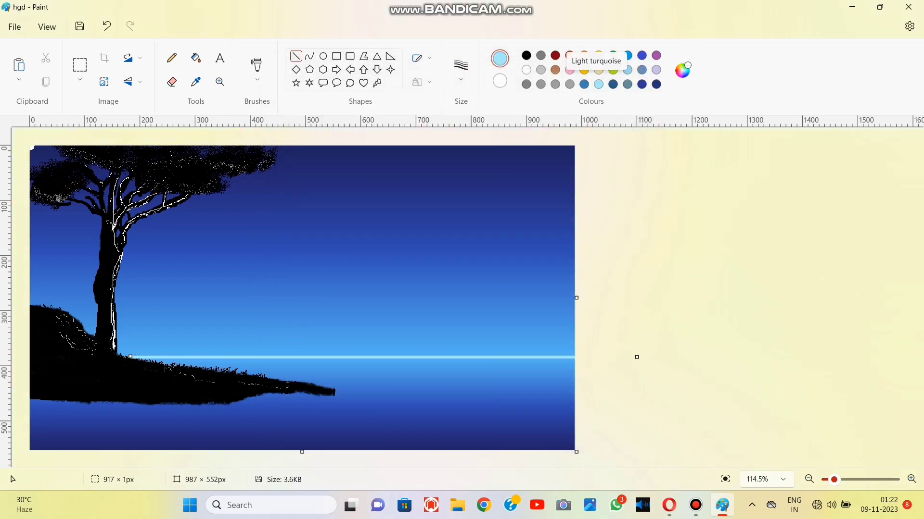
- Add the light turquoise to the custom colours and draw black grass blades over the horizon line's start beside the tree
left_click(682, 69)
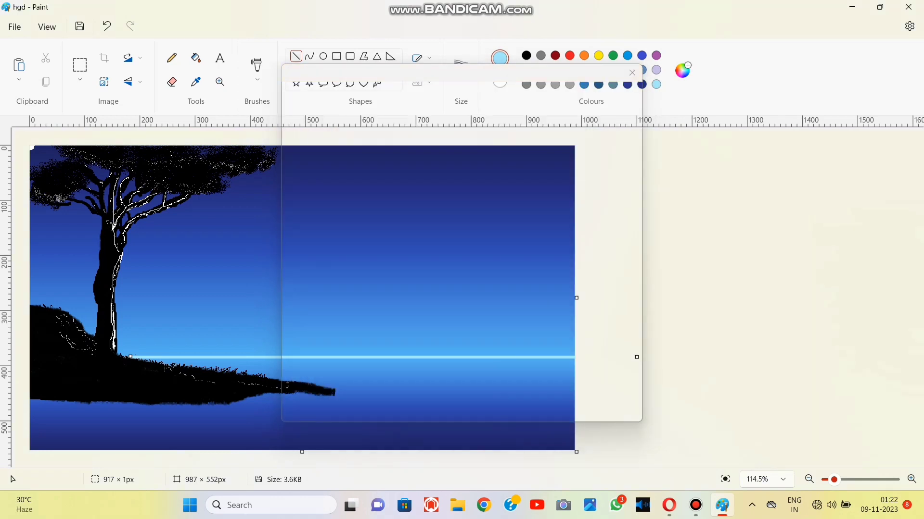
left_click(377, 398)
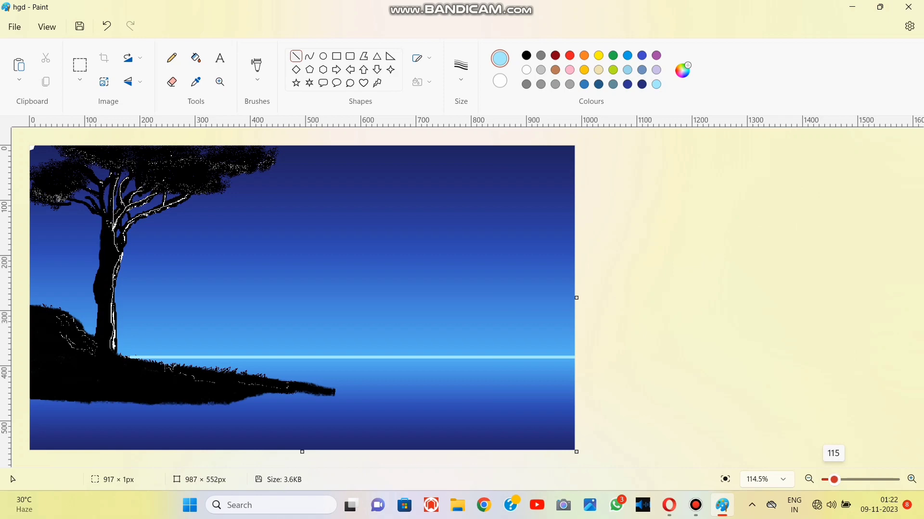
left_click_drag(833, 479, 851, 480)
scroll(289, 403, "down", 10)
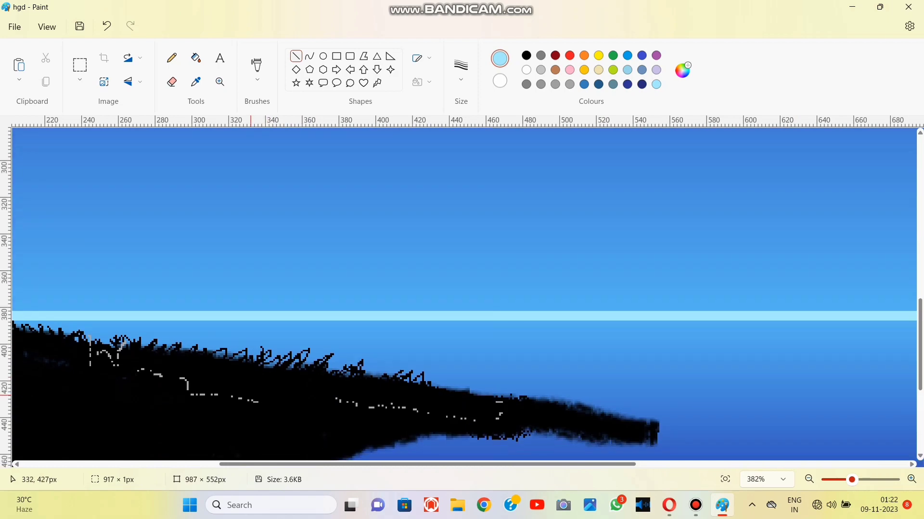
scroll(168, 435, "left", 10)
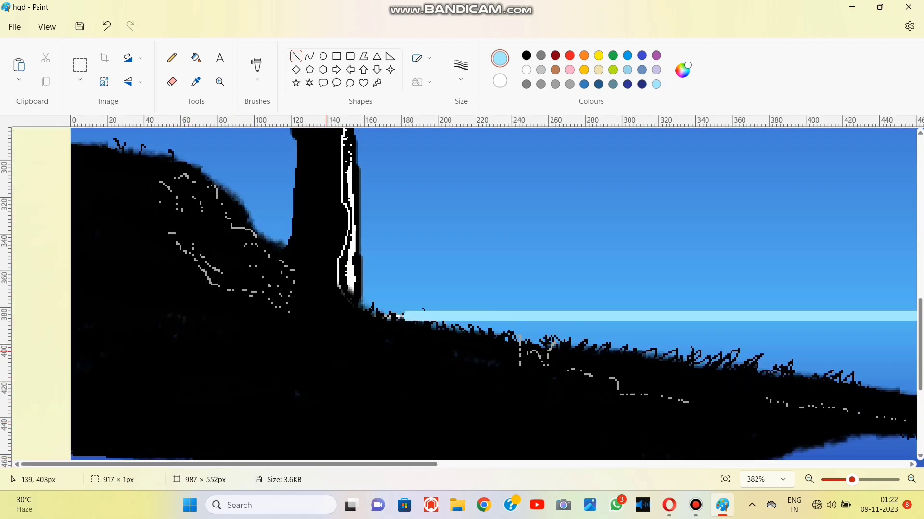
left_click(172, 58)
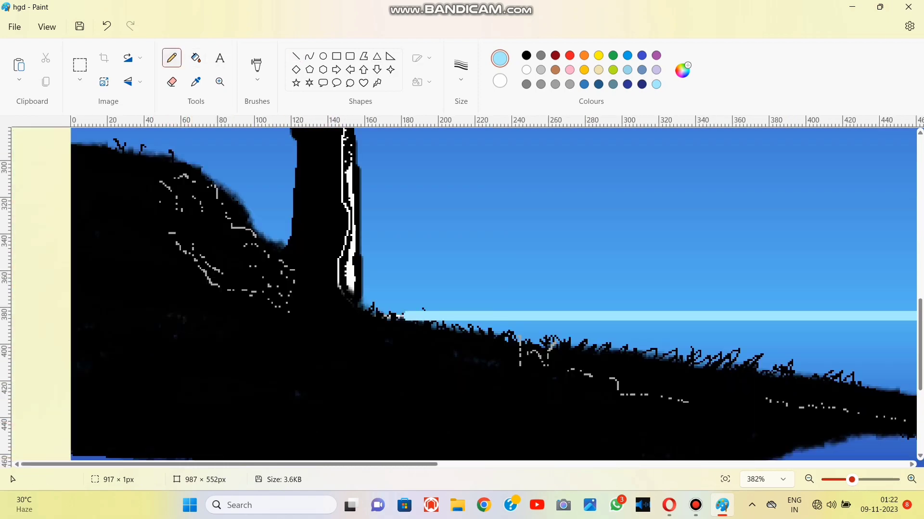
left_click(526, 55)
left_click(461, 67)
left_click(446, 129)
left_click_drag(394, 323, 448, 318)
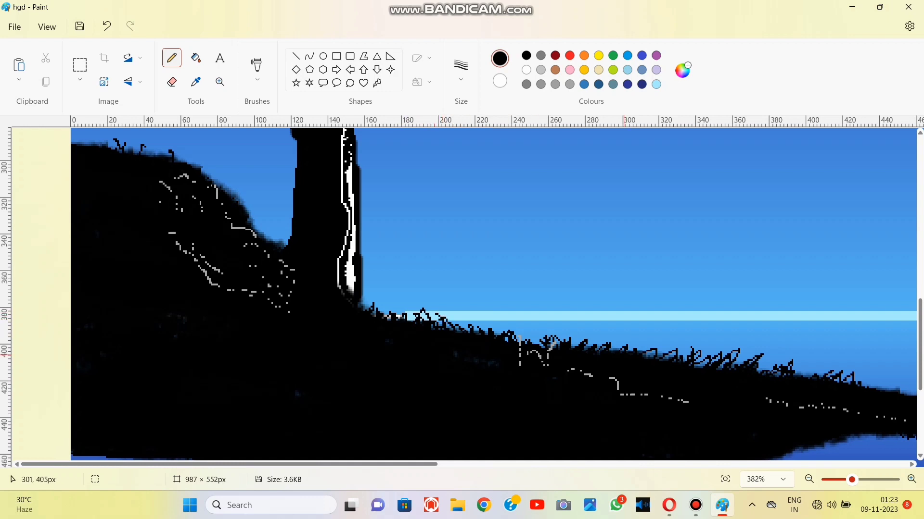
left_click(725, 479)
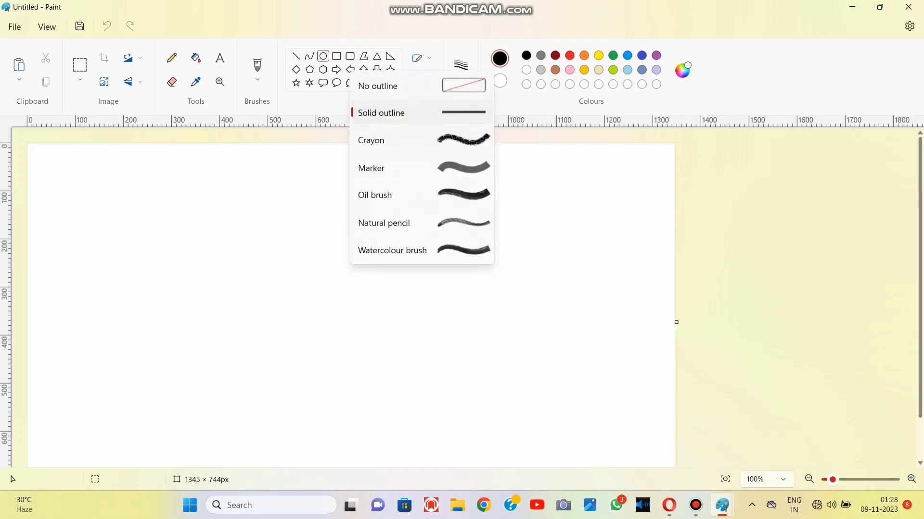
- In a new drawing, draw a solid black circle about 330 × 317 px and overlap it with a white ellipse to form a crescent
mouse_move(441, 210)
left_mouse_down()
mouse_move(470, 292)
mouse_move(577, 355)
mouse_move(435, 337)
mouse_move(469, 360)
left_mouse_up()
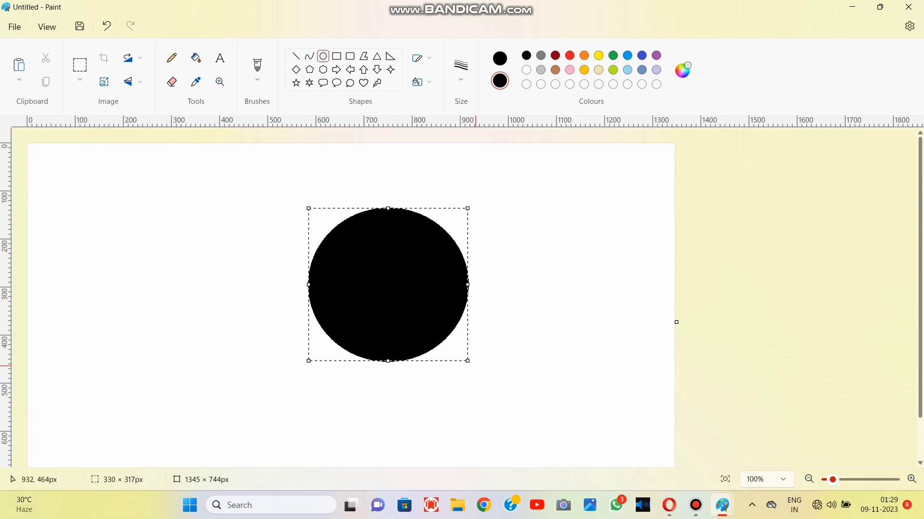
mouse_move(466, 361)
left_mouse_down()
mouse_move(480, 382)
mouse_move(460, 351)
mouse_move(463, 358)
left_mouse_up()
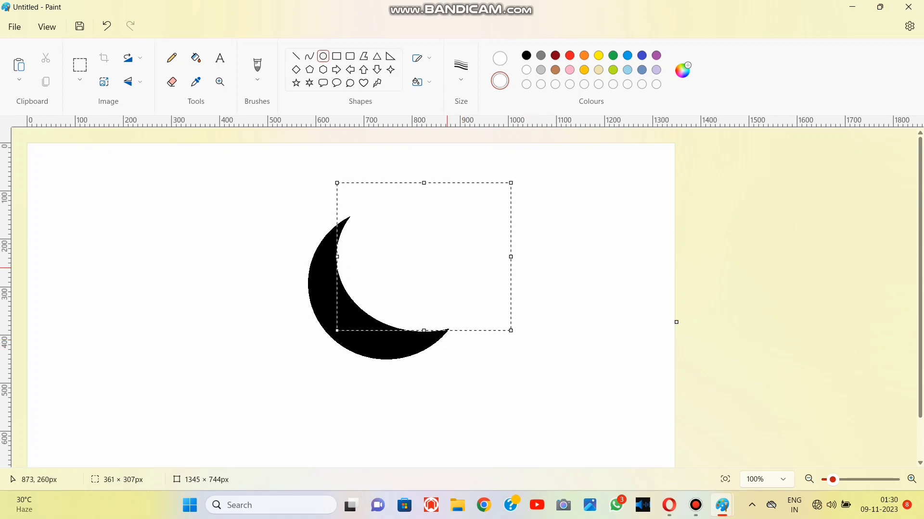
left_click_drag(447, 269, 438, 271)
left_click_drag(498, 336, 454, 340)
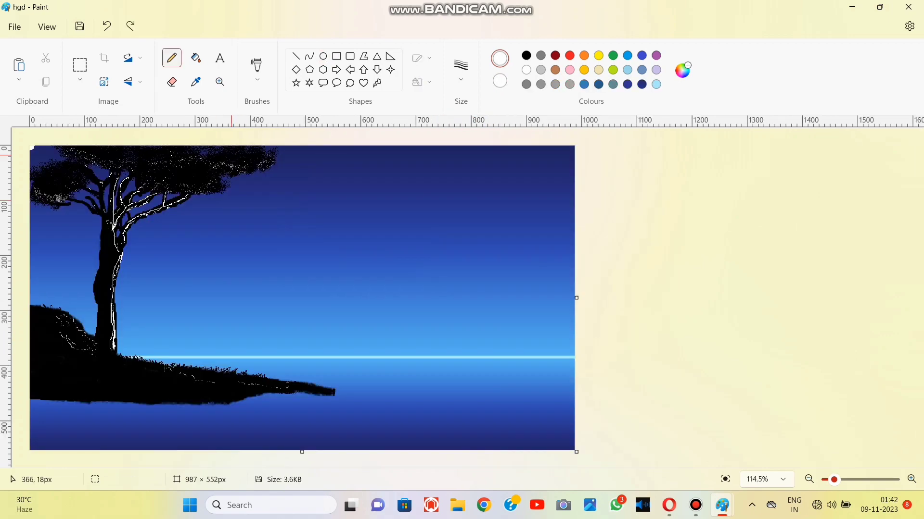
- Paste the crescent moon into the seascape's sky beside the tree and fill it with white
left_click(106, 26)
left_click(106, 26)
left_click(376, 252)
left_click(107, 26)
left_click(19, 65)
left_click_drag(153, 212, 352, 234)
left_click_drag(392, 266, 358, 266)
left_click(195, 57)
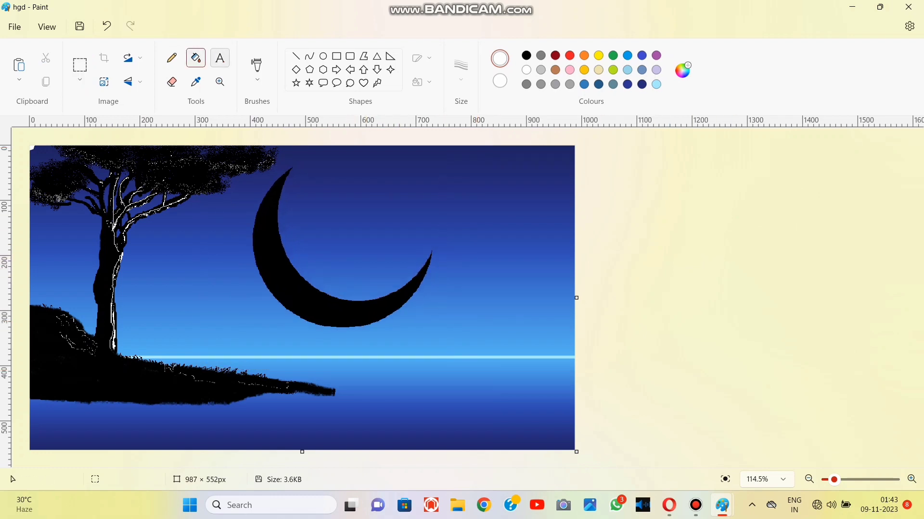
left_click(289, 289)
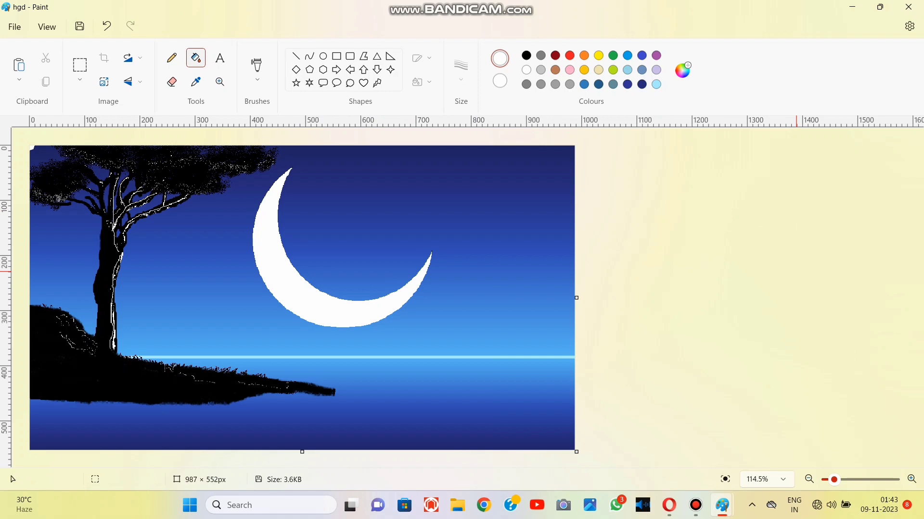
- Roughen the crescent's upper tip and inner edge with a white airbrush
left_click(256, 65)
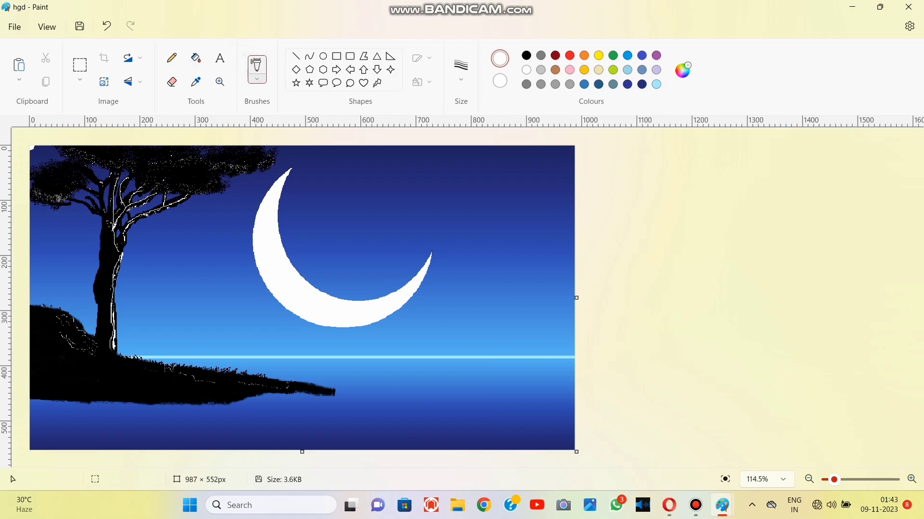
left_click_drag(834, 480, 839, 480)
scroll(462, 296, "up", 2)
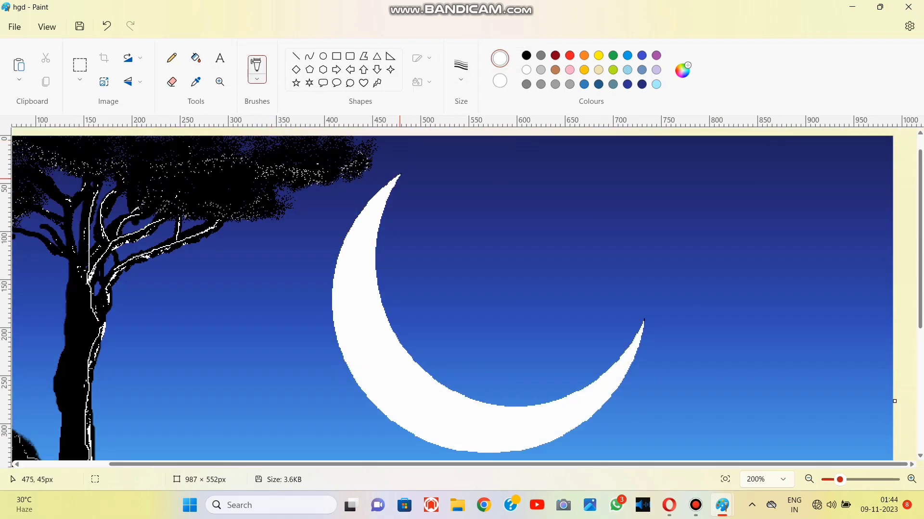
left_click_drag(399, 177, 383, 231)
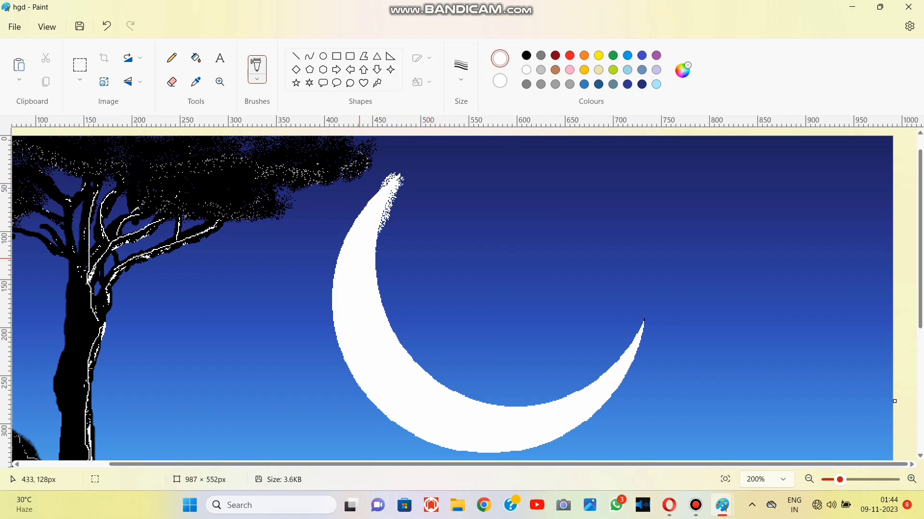
mouse_move(644, 323)
left_mouse_down()
mouse_move(599, 375)
mouse_move(539, 403)
mouse_move(380, 261)
left_mouse_up()
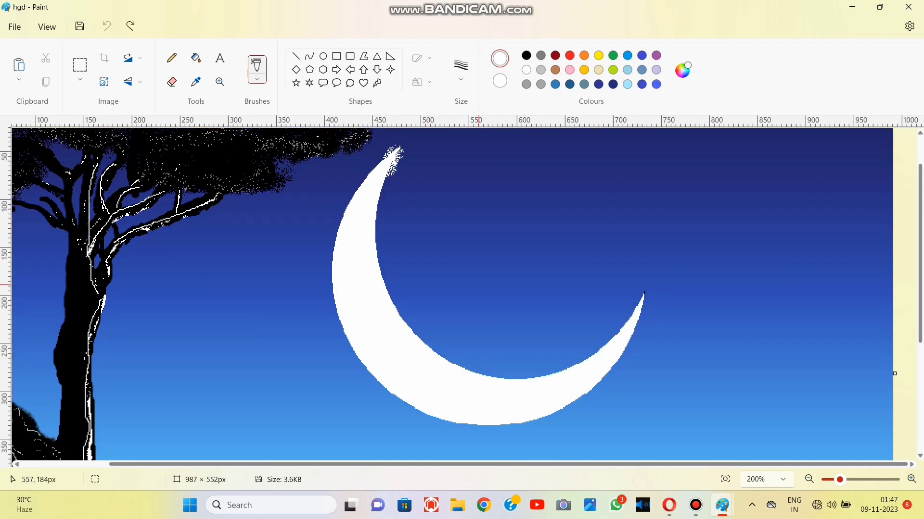
- Spray white speckles along the crescent's inner curve from tip to tip and undo the excess last strokes
mouse_move(371, 166)
left_mouse_down()
mouse_move(382, 182)
mouse_move(370, 264)
mouse_move(428, 342)
mouse_move(476, 364)
mouse_move(545, 369)
mouse_move(584, 357)
mouse_move(631, 310)
mouse_move(384, 178)
mouse_move(379, 231)
mouse_move(410, 317)
left_mouse_up()
mouse_move(409, 176)
left_mouse_down()
mouse_move(400, 240)
mouse_move(433, 275)
mouse_move(407, 211)
mouse_move(389, 240)
mouse_move(419, 245)
left_mouse_up()
left_click(387, 207)
left_click(107, 26)
left_click(106, 26)
left_click(107, 26)
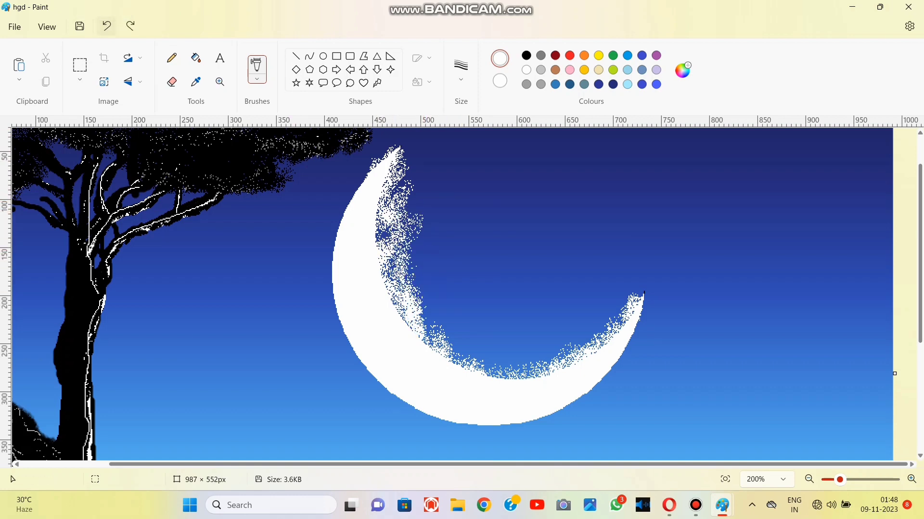
left_click(106, 26)
- Widen the white speckled band inside the crescent, undoing the strokes tried with another airbrush size
mouse_move(442, 308)
left_mouse_down()
mouse_move(500, 365)
mouse_move(611, 327)
mouse_move(525, 351)
mouse_move(429, 313)
mouse_move(411, 269)
mouse_move(366, 254)
left_mouse_up()
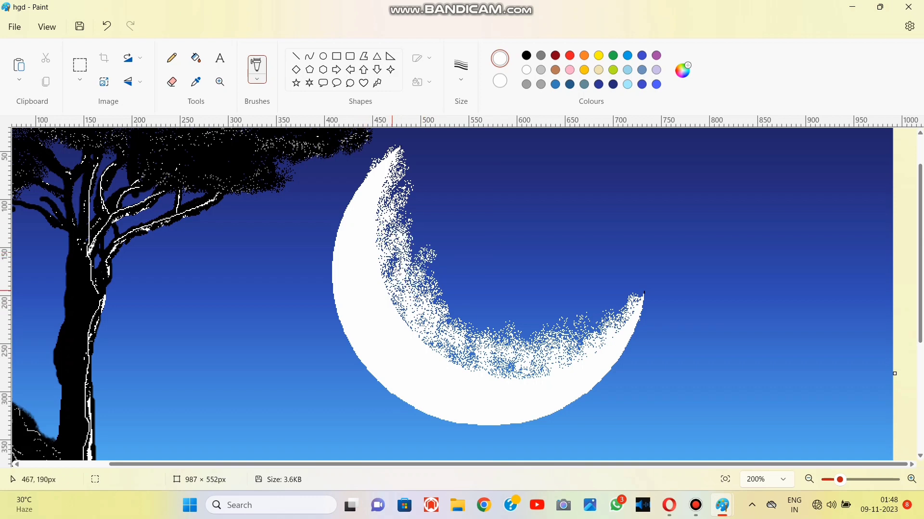
left_click_drag(392, 290, 417, 257)
left_click(461, 70)
left_click(461, 101)
left_click_drag(408, 187, 398, 212)
left_click(106, 26)
left_click(106, 26)
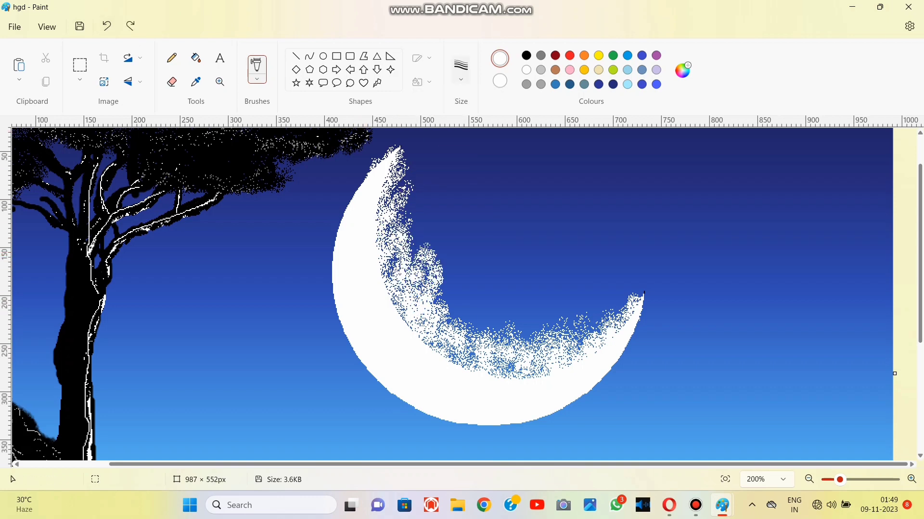
left_click(725, 480)
mouse_move(288, 197)
left_mouse_down()
mouse_move(293, 260)
mouse_move(405, 284)
mouse_move(327, 289)
mouse_move(367, 299)
left_mouse_up()
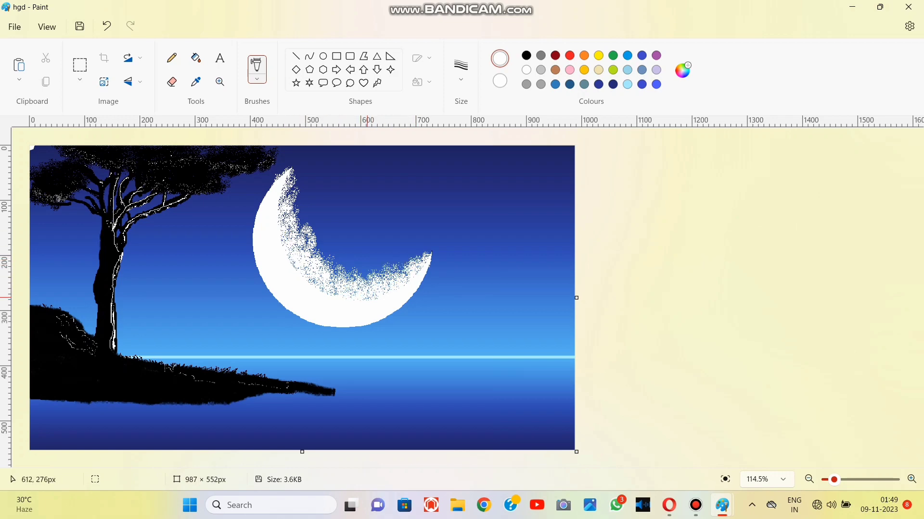
- Mix the custom blue #4F5AFF and a bright azure, and spray azure over the crescent's right horn
left_click(682, 69)
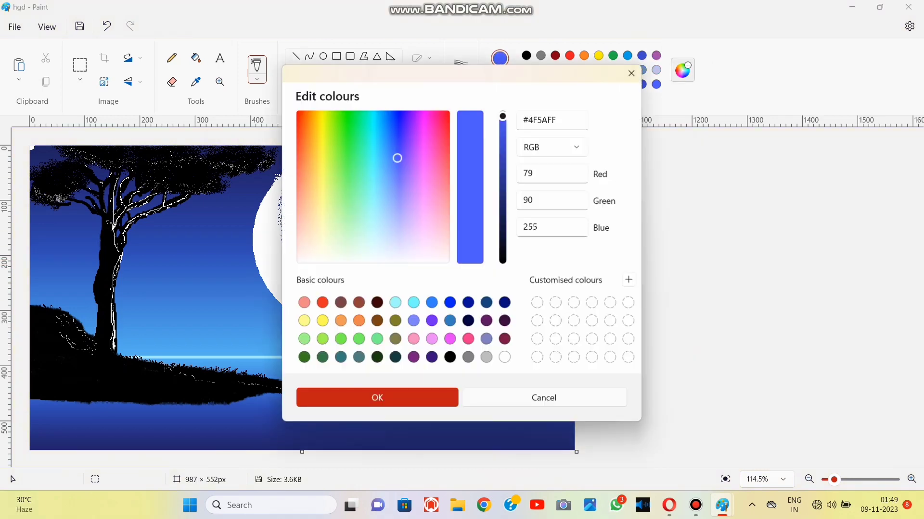
left_click(377, 396)
left_click(682, 70)
left_click(378, 396)
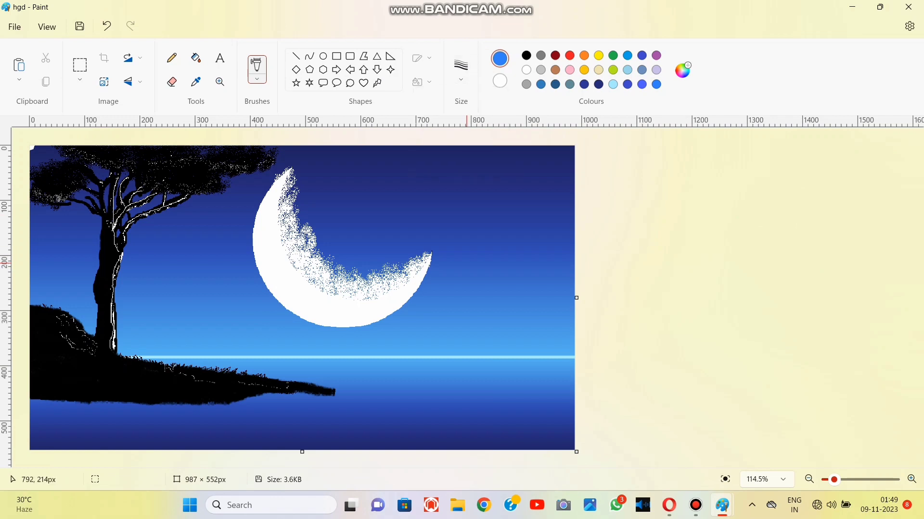
mouse_move(425, 257)
left_mouse_down()
mouse_move(391, 281)
mouse_move(406, 284)
left_mouse_up()
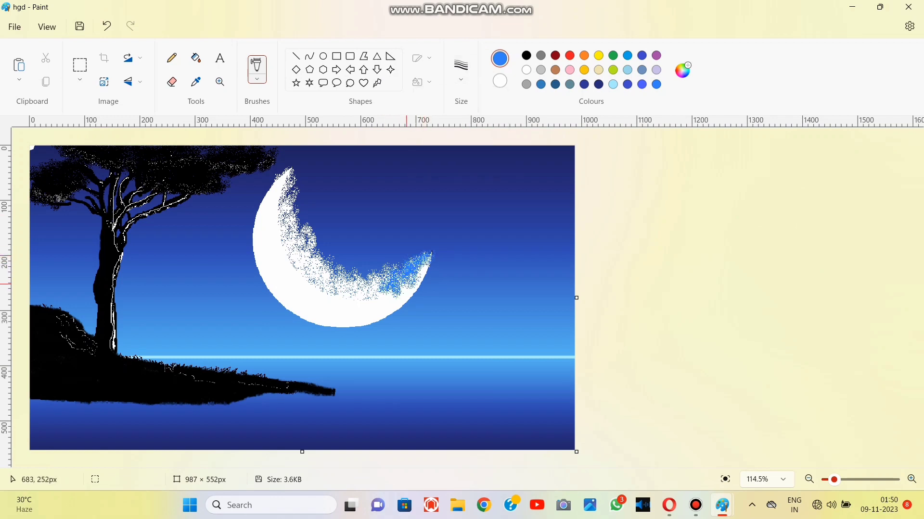
- Spray indigo over the inner side of the crescent's upper horn and undo the last dabs
mouse_move(288, 206)
left_mouse_down()
mouse_move(283, 183)
mouse_move(284, 202)
mouse_move(300, 195)
mouse_move(289, 173)
mouse_move(278, 248)
mouse_move(289, 227)
left_mouse_up()
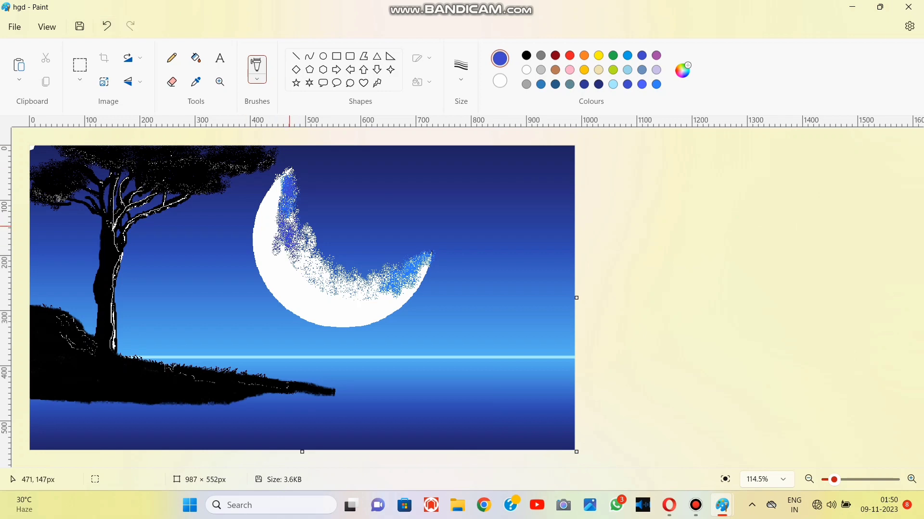
left_click(298, 230)
left_click(309, 244)
left_click(297, 254)
left_click(106, 26)
left_click(106, 26)
left_click(106, 26)
left_click(106, 26)
left_click(106, 26)
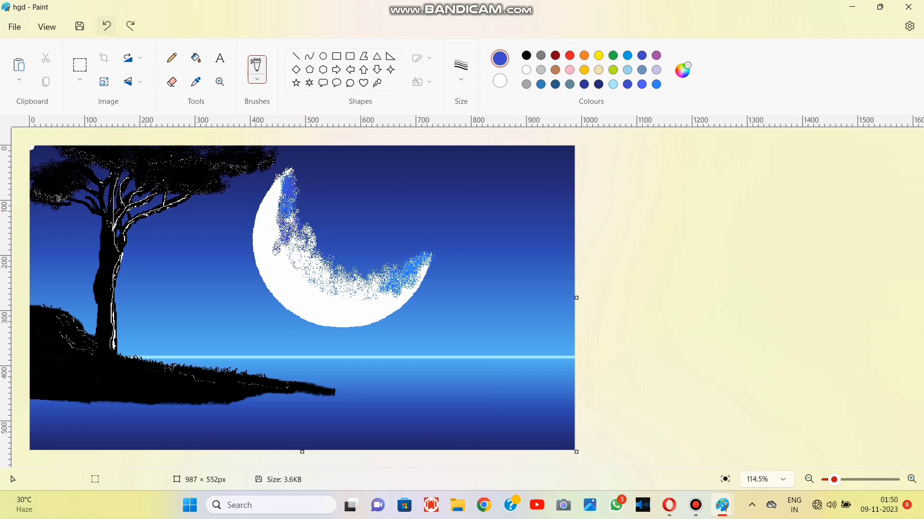
left_click(107, 26)
left_click(107, 26)
- Airbrush violet-blue down the crescent's upper inner side and azure along its lower curve and right horn
mouse_move(295, 223)
left_mouse_down()
mouse_move(290, 232)
mouse_move(310, 265)
left_mouse_up()
left_click(642, 85)
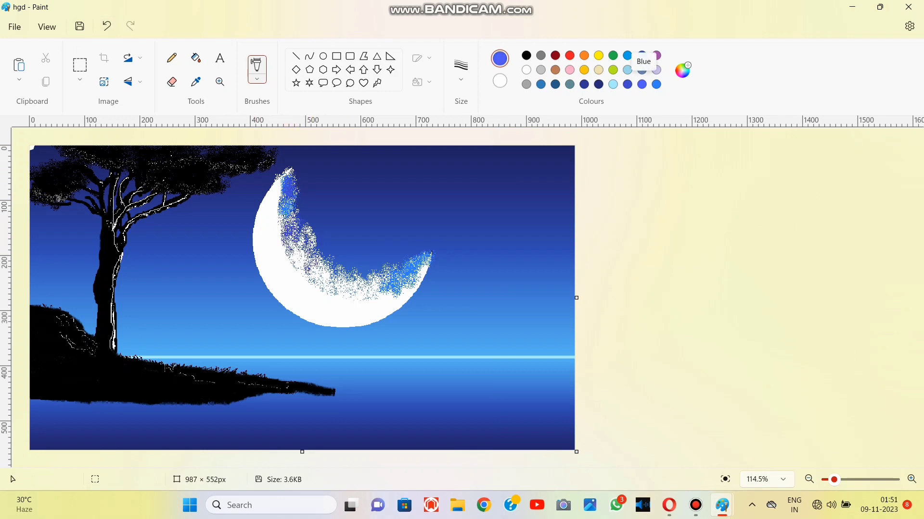
left_click_drag(420, 270, 371, 286)
mouse_move(291, 200)
left_mouse_down()
mouse_move(283, 207)
mouse_move(310, 277)
mouse_move(274, 194)
mouse_move(291, 279)
mouse_move(324, 303)
mouse_move(356, 303)
mouse_move(371, 283)
left_mouse_up()
left_click(656, 84)
mouse_move(428, 255)
left_mouse_down()
mouse_move(414, 276)
mouse_move(372, 277)
mouse_move(344, 294)
mouse_move(362, 284)
mouse_move(322, 269)
left_mouse_up()
left_click(642, 84)
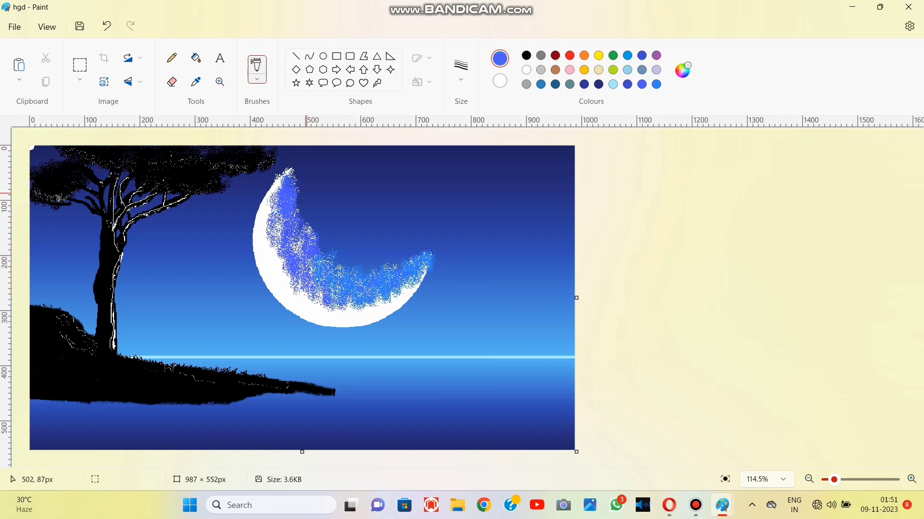
mouse_move(305, 193)
left_mouse_down()
mouse_move(298, 230)
mouse_move(285, 210)
mouse_move(290, 262)
mouse_move(303, 239)
left_mouse_up()
- Lighten the blue on the crescent's upper horn with white speckles, stepping back through the last strokes
left_click(526, 70)
left_click(107, 26)
left_click(107, 26)
left_click(130, 26)
left_click(131, 26)
left_click(107, 26)
left_click(107, 26)
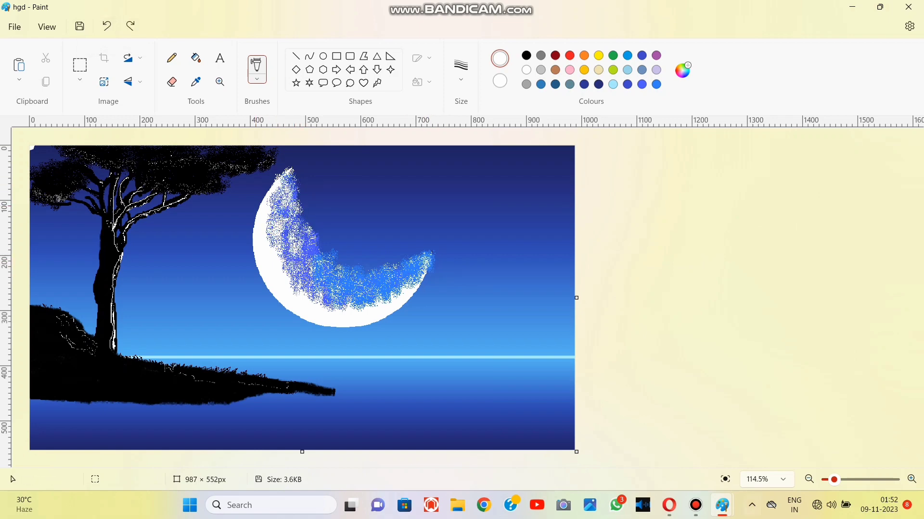
- Change the airbrush size, undo the trial strokes and spray white over the blue on the crescent's right horn
scroll(430, 265, "up", 3)
left_click(461, 70)
left_click_drag(735, 302, 679, 330)
left_click(469, 157)
left_click(107, 26)
left_click(107, 26)
left_click(106, 26)
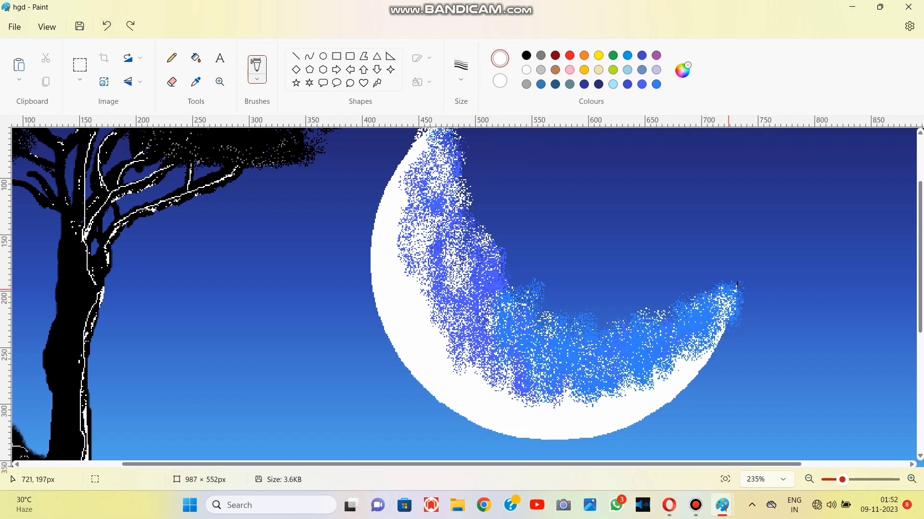
mouse_move(732, 288)
left_mouse_down()
mouse_move(654, 366)
mouse_move(628, 343)
mouse_move(612, 387)
left_mouse_up()
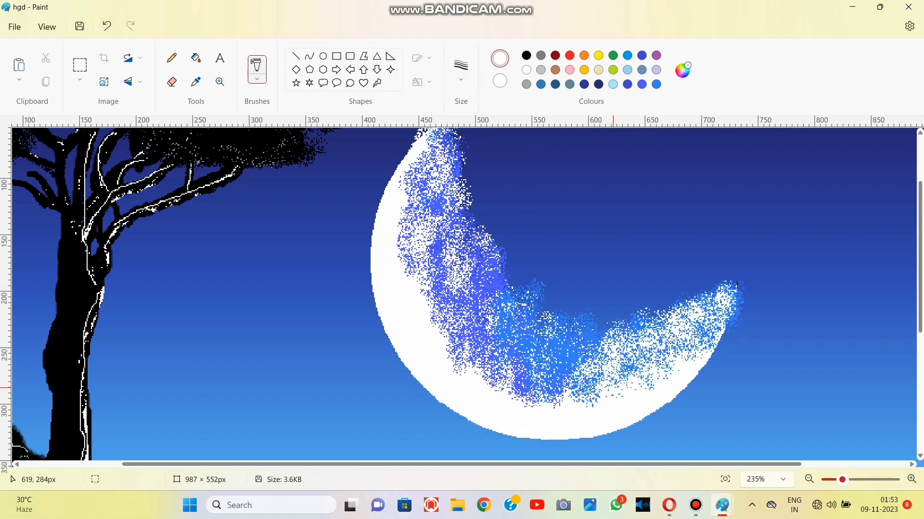
- Spray white and azure alternately over the crescent's right horn and lower inner curve
mouse_move(704, 331)
left_mouse_down()
mouse_move(570, 385)
mouse_move(500, 371)
left_mouse_up()
left_click(657, 84)
mouse_move(703, 306)
left_mouse_down()
mouse_move(616, 358)
mouse_move(734, 291)
mouse_move(736, 320)
left_mouse_up()
left_click(526, 70)
left_click(656, 85)
mouse_move(678, 347)
left_mouse_down()
mouse_move(653, 391)
mouse_move(605, 359)
mouse_move(676, 327)
mouse_move(590, 340)
left_mouse_up()
left_click_drag(495, 332, 493, 241)
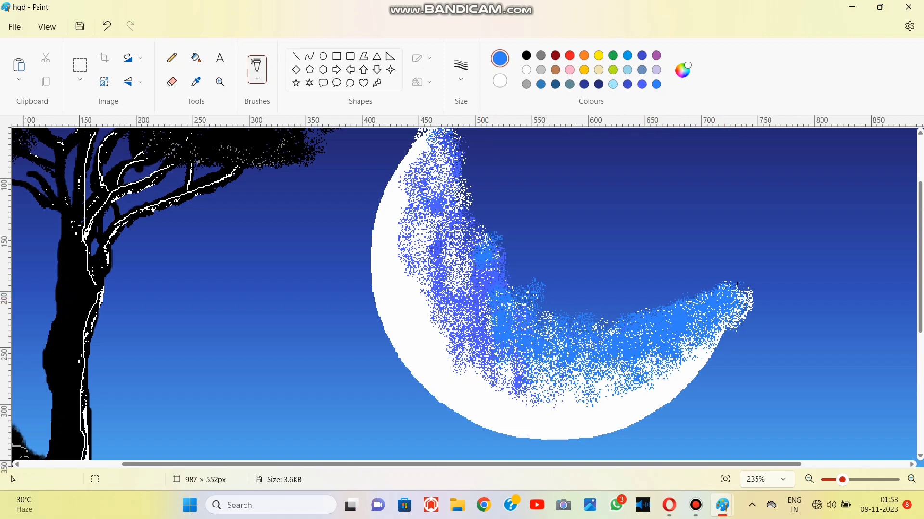
mouse_move(674, 306)
left_mouse_down()
mouse_move(635, 320)
mouse_move(454, 269)
mouse_move(540, 340)
mouse_move(533, 298)
left_mouse_up()
- Try white speckles down the crescent's inner curve, and undo these and the preceding azure and white strokes
scroll(496, 247, "up", 1)
mouse_move(458, 203)
left_mouse_down()
mouse_move(437, 249)
mouse_move(619, 399)
left_mouse_up()
left_click(107, 25)
left_click(106, 26)
left_click(107, 25)
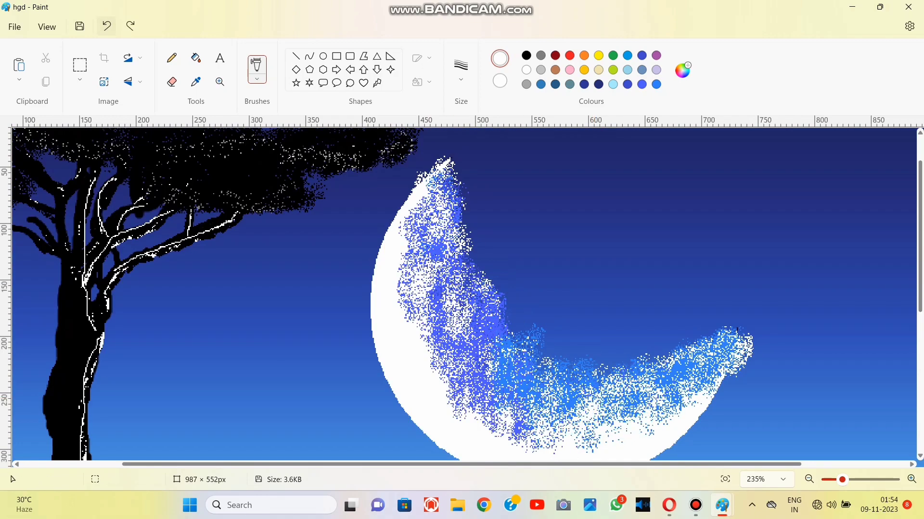
left_click(106, 25)
left_click(106, 25)
left_click(106, 25)
left_click(106, 26)
left_click(106, 25)
left_click(107, 25)
scroll(558, 427, "down", 1)
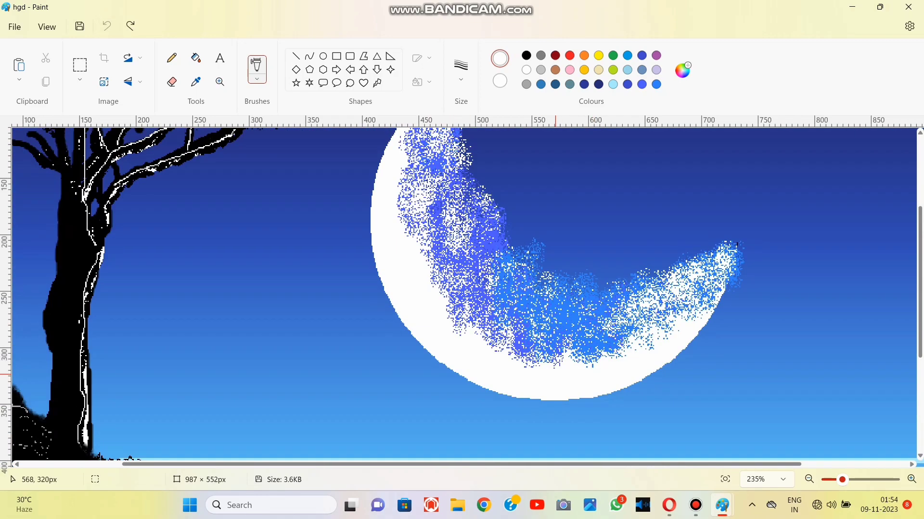
scroll(658, 359, "down", 1)
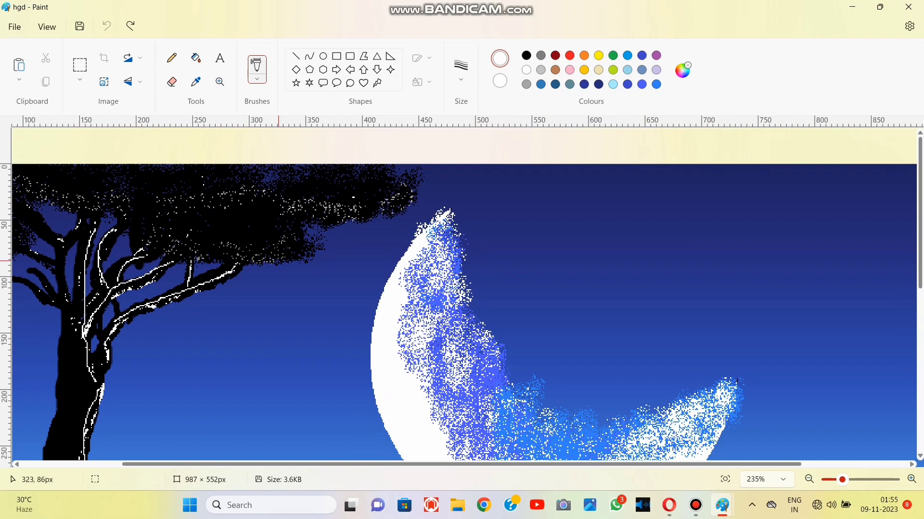
scroll(478, 192, "down", 2)
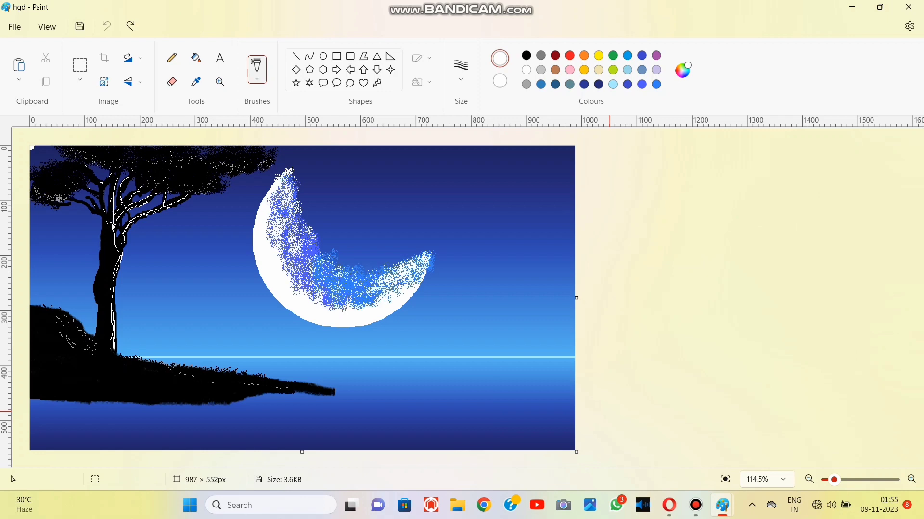
- Spray white over the crescent's blue shading with a different airbrush size, and add blue speckles along its inner curve
left_click(461, 70)
left_click(459, 156)
mouse_move(289, 193)
left_mouse_down()
mouse_move(308, 274)
mouse_move(336, 289)
mouse_move(399, 289)
mouse_move(358, 298)
mouse_move(349, 288)
mouse_move(309, 305)
mouse_move(327, 288)
mouse_move(287, 189)
mouse_move(308, 250)
mouse_move(279, 212)
mouse_move(330, 263)
left_mouse_up()
left_click(106, 26)
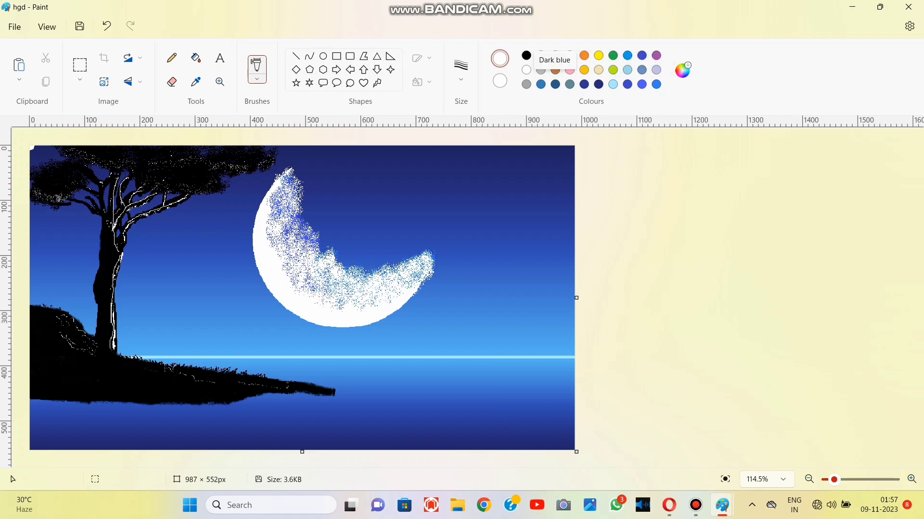
left_click(541, 84)
mouse_move(287, 237)
left_mouse_down()
mouse_move(333, 267)
mouse_move(414, 257)
mouse_move(413, 272)
mouse_move(348, 290)
mouse_move(317, 262)
mouse_move(341, 270)
left_mouse_up()
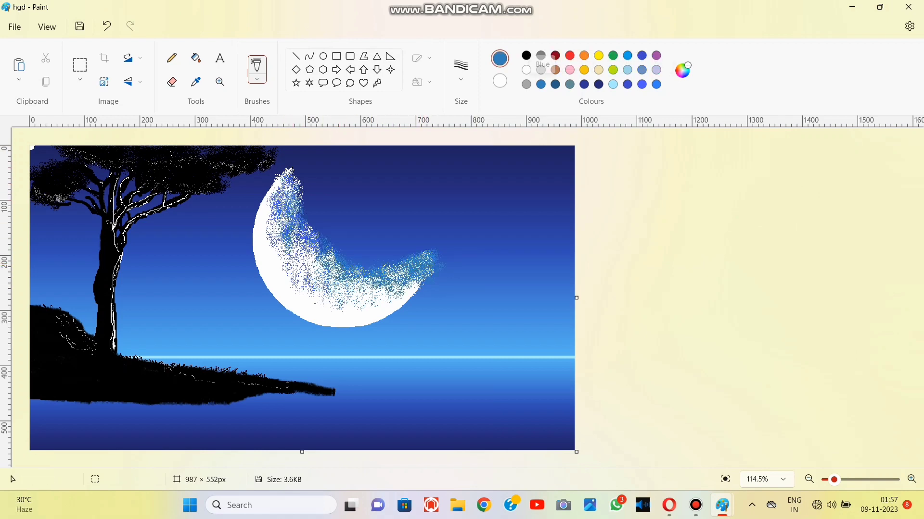
- Try dark blue speckles along the crescent's upper horn, and undo them
left_click(555, 84)
mouse_move(303, 179)
left_mouse_down()
mouse_move(291, 204)
mouse_move(295, 229)
left_mouse_up()
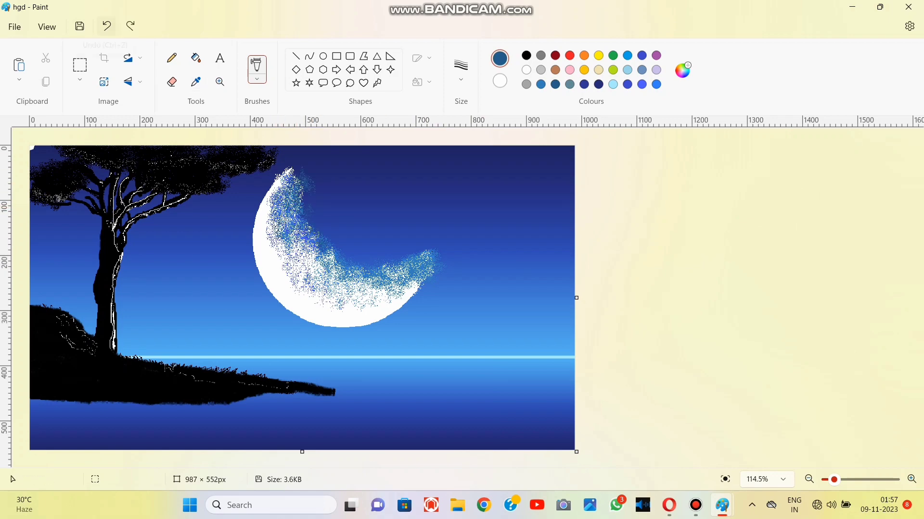
left_click(107, 26)
left_click(107, 26)
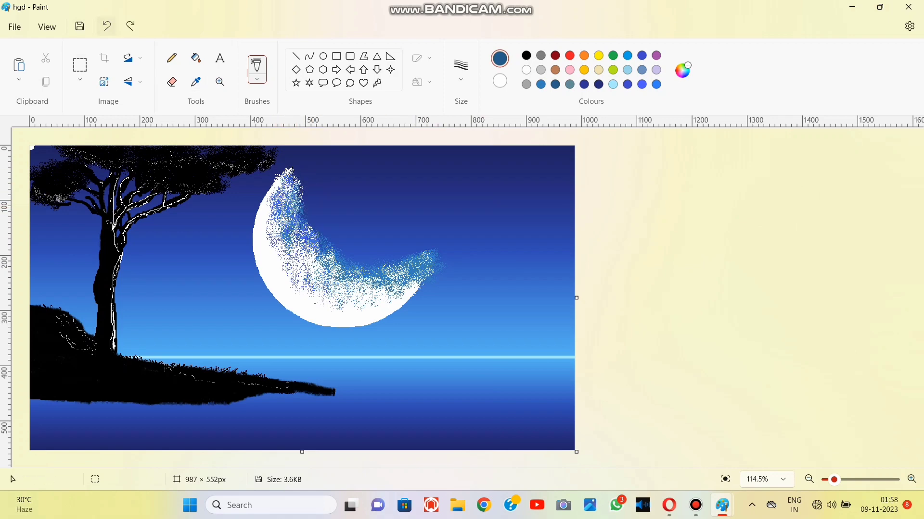
left_click(107, 26)
- Try dark blue and indigo speckles close up on the crescent's upper horn, and undo the indigo strokes
left_click(297, 186)
scroll(308, 188, "up", 5)
mouse_move(255, 182)
left_mouse_down()
mouse_move(245, 225)
mouse_move(225, 163)
mouse_move(252, 170)
mouse_move(208, 219)
mouse_move(279, 283)
mouse_move(204, 225)
mouse_move(202, 294)
mouse_move(173, 274)
left_mouse_up()
left_click(107, 26)
left_click(106, 26)
left_click(107, 26)
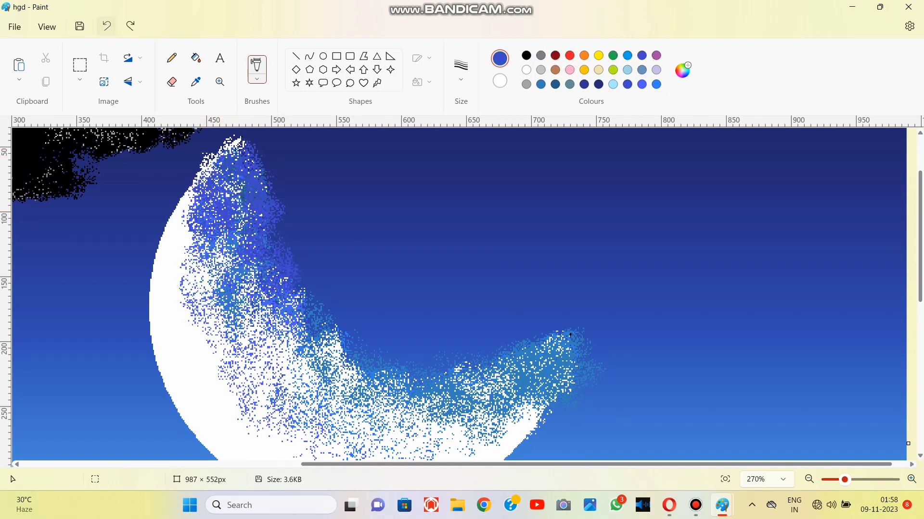
left_click(106, 26)
left_click(107, 26)
left_click(107, 26)
left_click(106, 26)
left_click(107, 26)
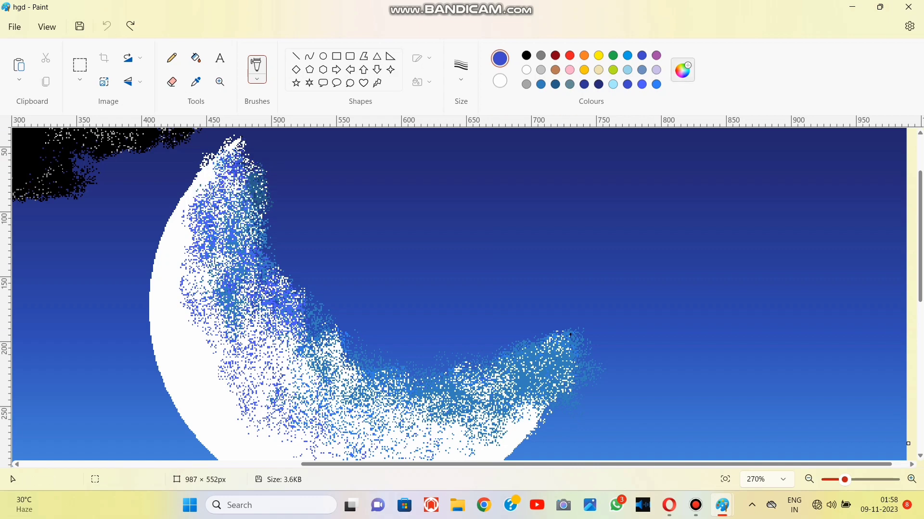
- Spray indigo over the crescent's inner curve and bright blue over its right horn
mouse_move(241, 173)
left_mouse_down()
mouse_move(269, 260)
mouse_move(332, 375)
mouse_move(240, 240)
mouse_move(202, 276)
mouse_move(270, 324)
mouse_move(332, 339)
mouse_move(210, 240)
mouse_move(287, 408)
mouse_move(320, 339)
mouse_move(366, 397)
mouse_move(366, 325)
mouse_move(524, 312)
mouse_move(556, 325)
left_mouse_up()
scroll(269, 324, "down", 1)
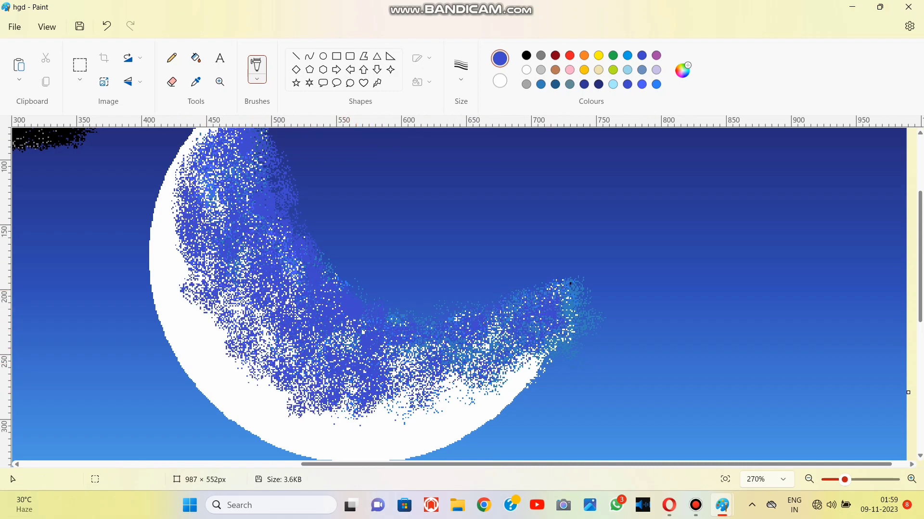
left_click(657, 84)
mouse_move(581, 294)
left_mouse_down()
mouse_move(581, 328)
mouse_move(529, 359)
mouse_move(404, 332)
mouse_move(409, 375)
mouse_move(396, 376)
mouse_move(534, 358)
left_mouse_up()
scroll(338, 332, "up", 2)
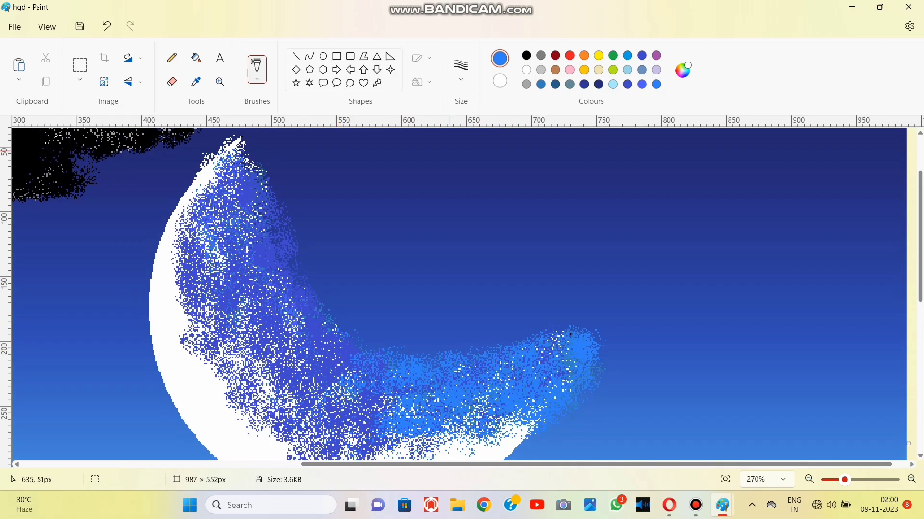
- Speckle dark blue over the left part of the crescent's shading, undoing the last stroke
left_click(540, 84)
mouse_move(226, 306)
left_mouse_down()
mouse_move(266, 390)
mouse_move(319, 439)
mouse_move(234, 281)
mouse_move(323, 331)
left_mouse_up()
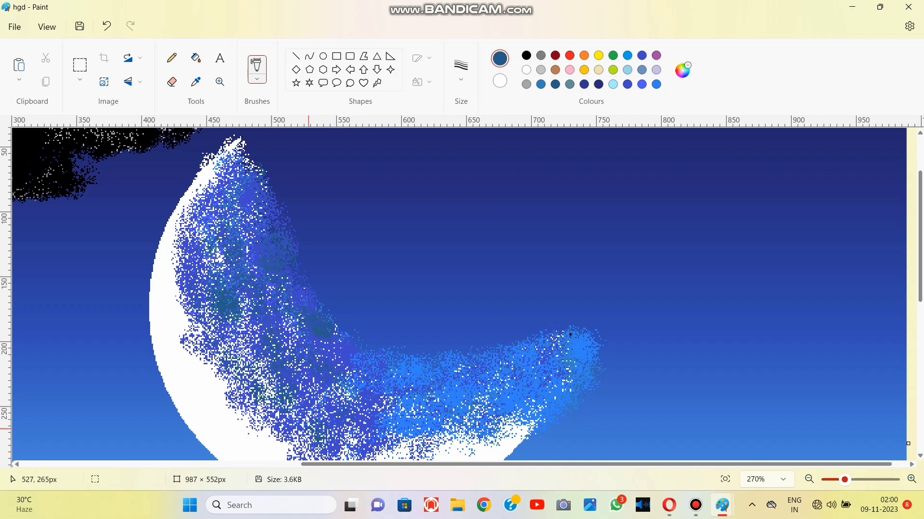
left_click(106, 26)
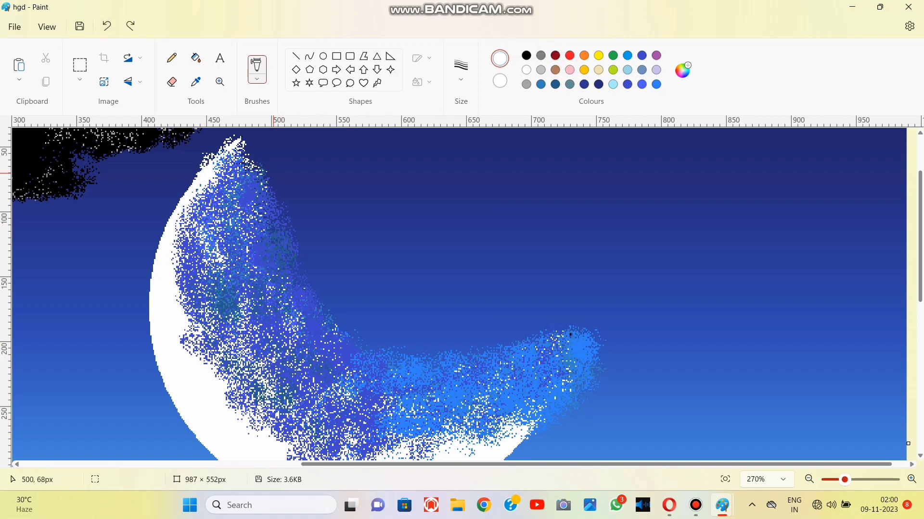
- Lighten the crescent's upper horn with white speckles, and spray indigo over its right horn with a different airbrush size
left_click_drag(272, 172, 270, 283)
left_click(461, 70)
left_click(460, 181)
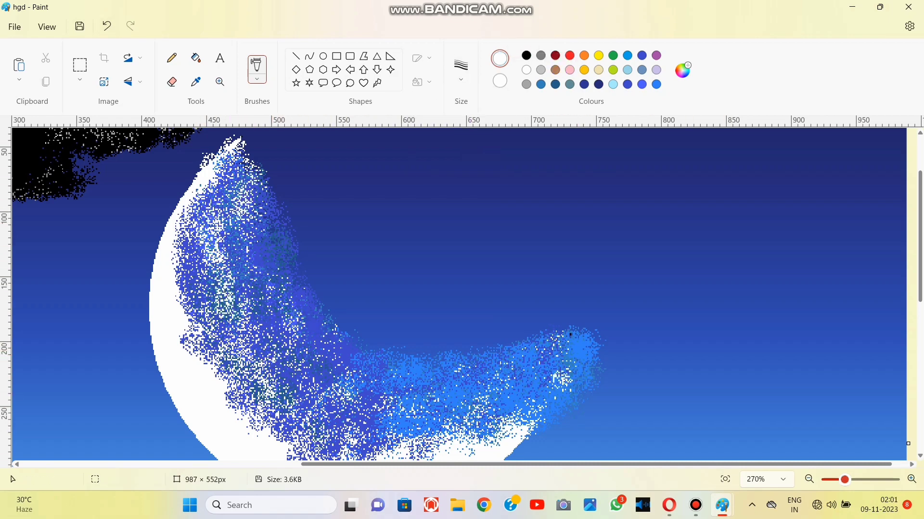
left_click_drag(844, 479, 841, 480)
mouse_move(594, 368)
left_mouse_down()
mouse_move(523, 360)
mouse_move(513, 378)
left_mouse_up()
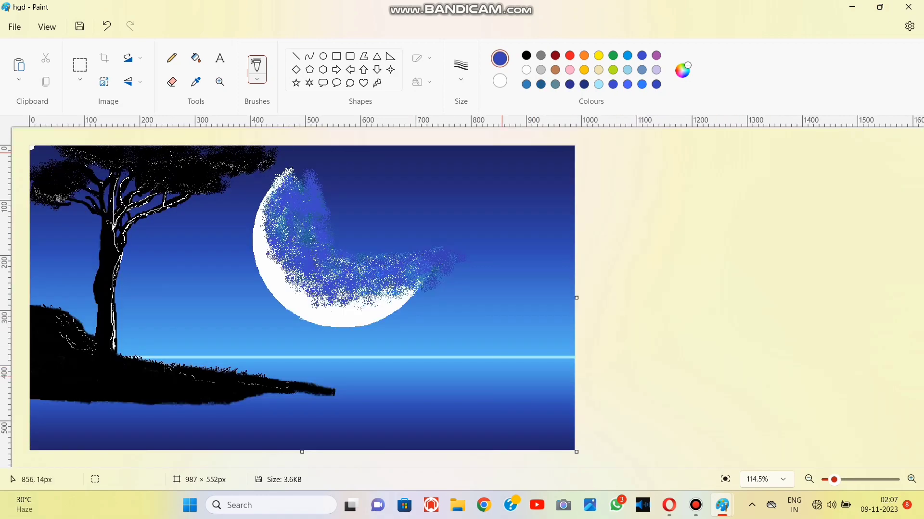
- Draw solid white lightning bolts across the crescent's upper horn, middle and right horn, plus one in the upper-right sky
left_click(376, 83)
left_click(526, 70)
left_click(421, 82)
left_click(413, 137)
left_click_drag(291, 188, 338, 247)
mouse_move(321, 233)
left_mouse_down()
mouse_move(304, 215)
mouse_move(323, 230)
mouse_move(313, 225)
left_mouse_up()
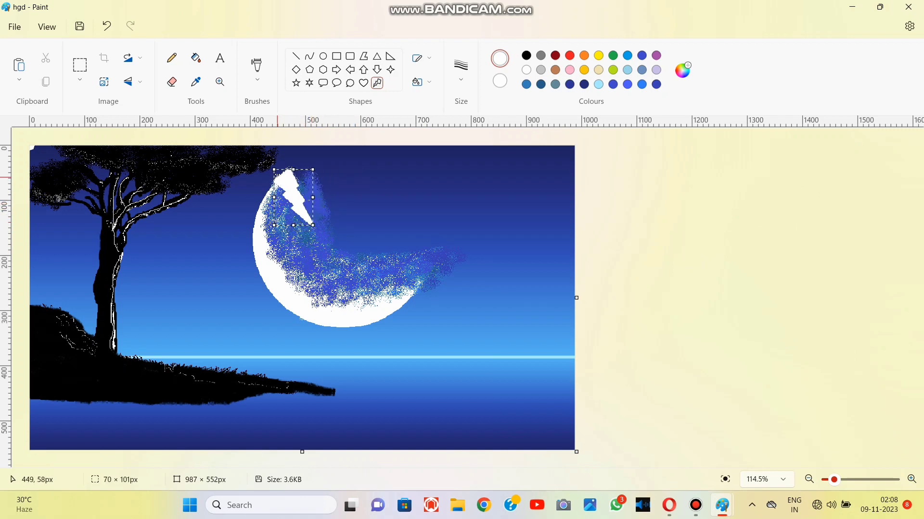
left_click_drag(284, 185, 344, 214)
key("ctrl+z")
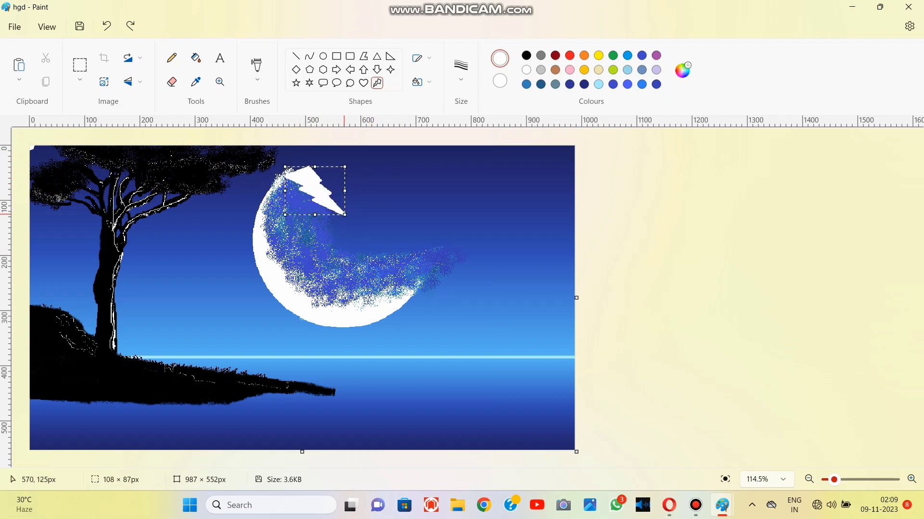
left_click_drag(264, 225, 350, 267)
mouse_move(369, 275)
left_mouse_down()
mouse_move(457, 228)
mouse_move(434, 228)
mouse_move(384, 269)
left_mouse_up()
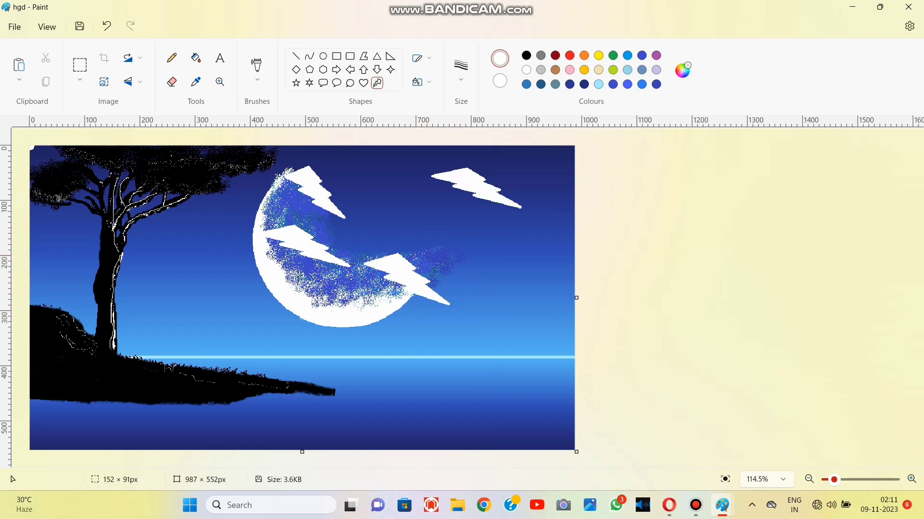
- Draw small solid white six-pointed stars along the crescent's blue shading
left_click(309, 82)
left_click_drag(274, 192, 286, 211)
mouse_move(270, 241)
left_mouse_down()
mouse_move(308, 287)
mouse_move(363, 304)
mouse_move(391, 299)
left_mouse_up()
- Airbrush white speckles around the lightning bolt in the upper-right sky, and undo the trial sprays over the crescent
left_click(257, 68)
left_click(461, 72)
left_click(461, 92)
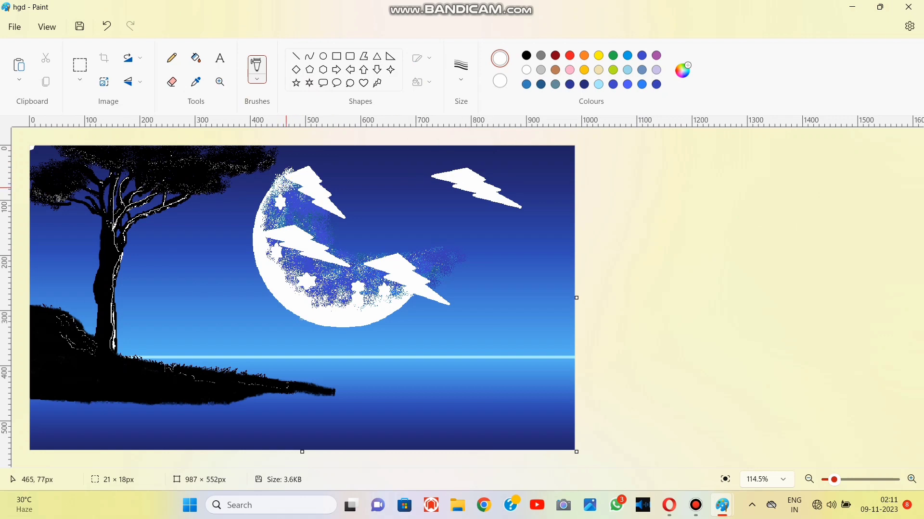
mouse_move(450, 187)
left_mouse_down()
mouse_move(459, 195)
mouse_move(488, 182)
mouse_move(487, 195)
mouse_move(448, 184)
left_mouse_up()
left_click(106, 26)
mouse_move(332, 266)
left_mouse_down()
mouse_move(296, 229)
mouse_move(402, 281)
mouse_move(422, 265)
mouse_move(416, 259)
left_mouse_up()
left_click(106, 26)
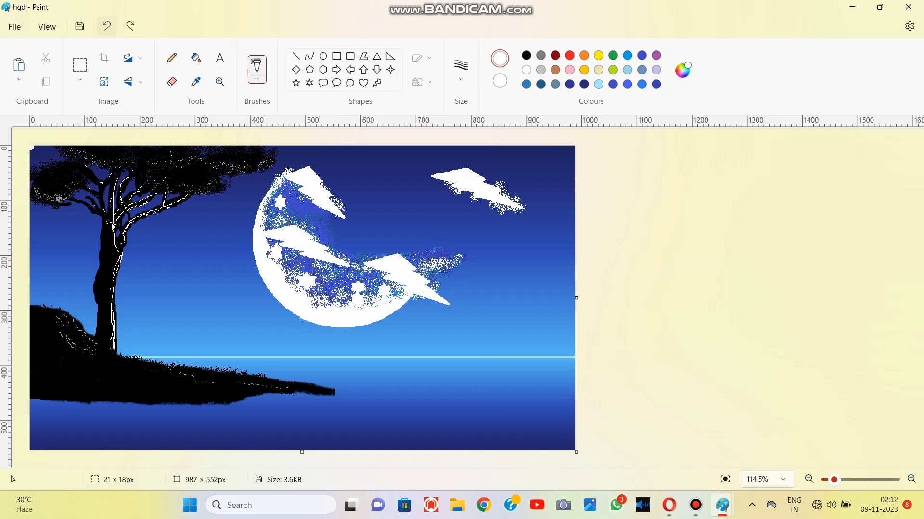
left_click(107, 26)
mouse_move(306, 261)
left_mouse_down()
mouse_move(298, 259)
mouse_move(351, 281)
mouse_move(300, 203)
left_mouse_up()
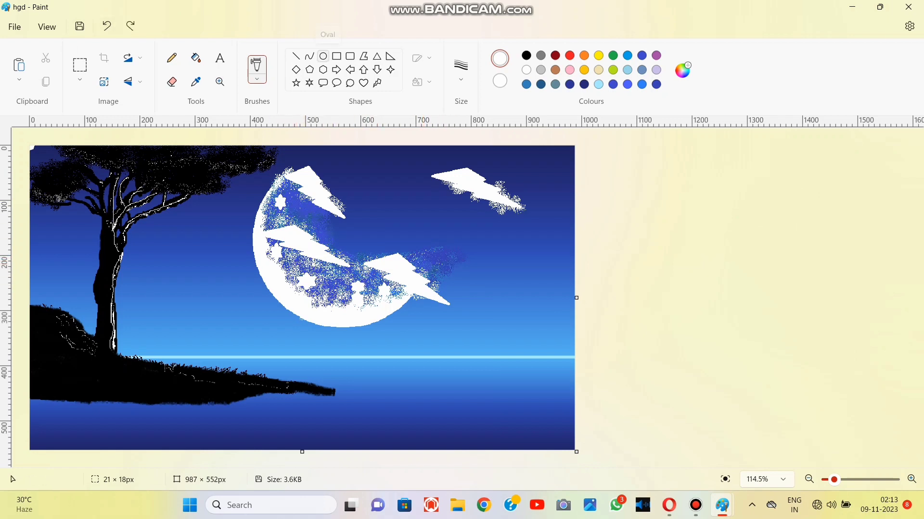
- Add two small white six-pointed stars at the crescent's right horn and save the picture
left_click(310, 83)
mouse_move(441, 254)
left_mouse_down()
mouse_move(451, 267)
mouse_move(419, 266)
left_mouse_up()
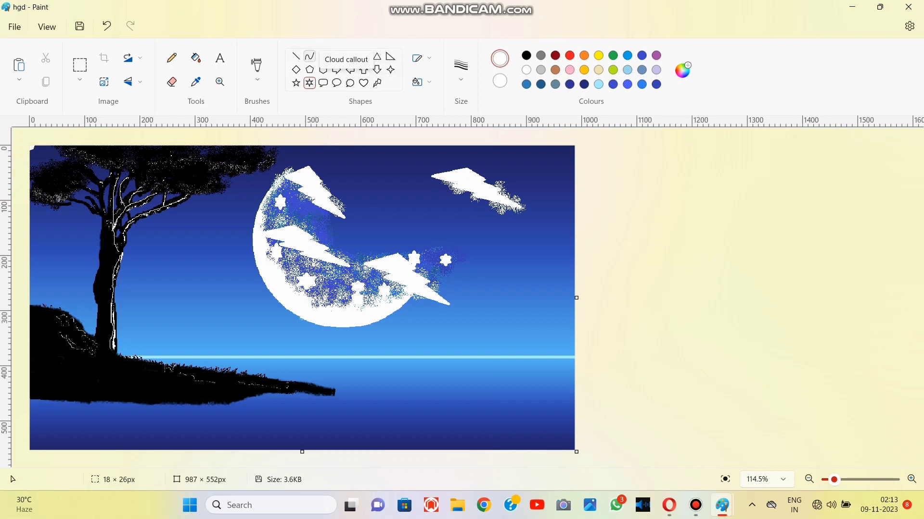
key("ctrl+s")
left_click(14, 26)
left_click(28, 124)
key("Escape")
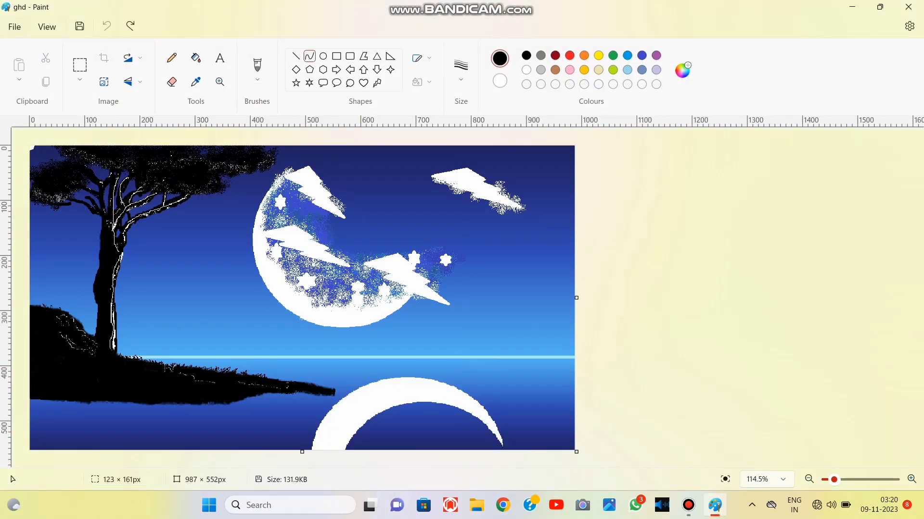
- Set the line colour to the custom light grey #C7C7C7
left_click(526, 69)
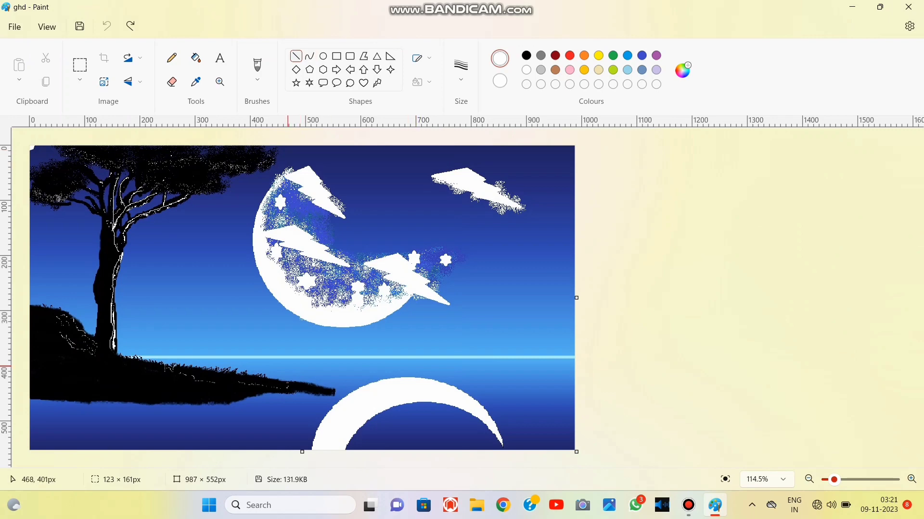
left_click(682, 71)
left_click_drag(503, 118, 502, 147)
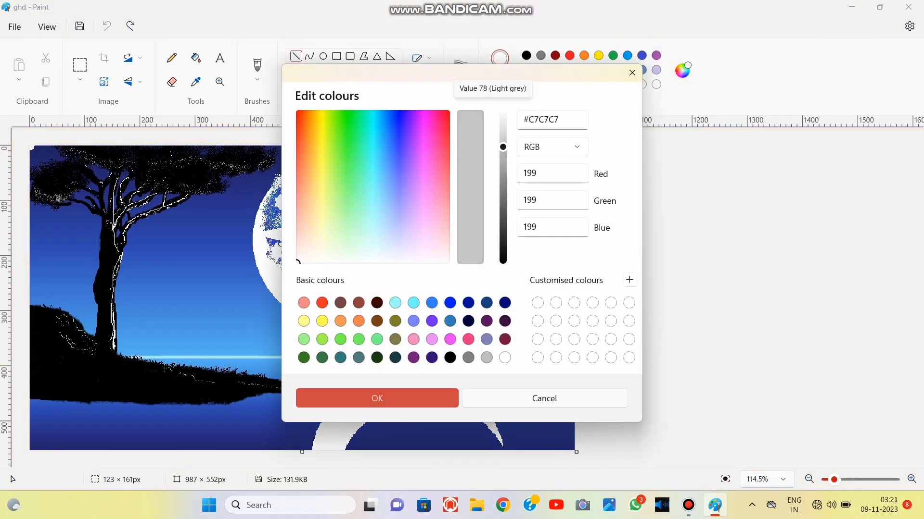
left_click(365, 398)
- Draw scattered, nearly horizontal light grey ripple lines across the water and the crescent's reflection
left_click_drag(259, 410, 286, 410)
left_click_drag(305, 368, 379, 370)
left_click_drag(213, 429, 261, 429)
left_click_drag(99, 438, 260, 437)
left_click_drag(284, 438, 366, 439)
mouse_move(304, 430)
left_mouse_down()
mouse_move(406, 428)
mouse_move(356, 410)
mouse_move(298, 406)
left_mouse_up()
mouse_move(438, 427)
left_mouse_down()
mouse_move(511, 432)
mouse_move(528, 443)
left_mouse_up()
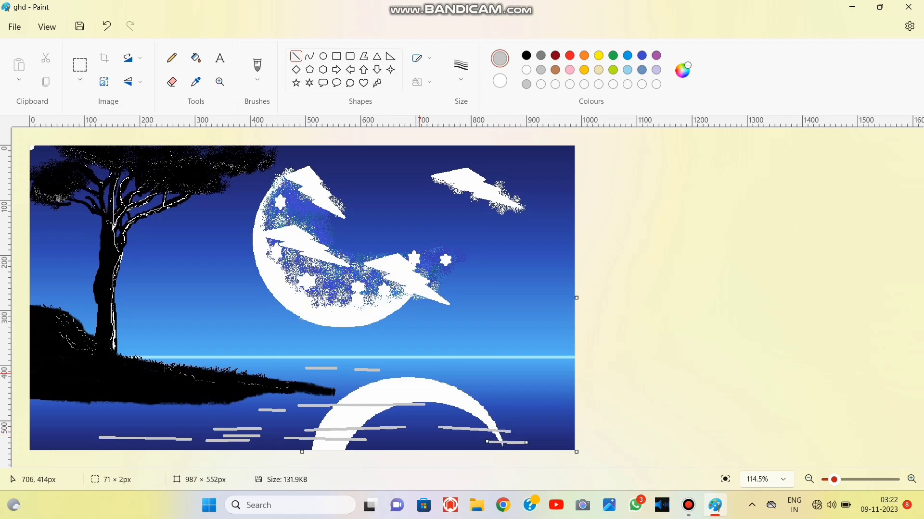
left_click_drag(405, 365, 436, 364)
left_click_drag(469, 369, 490, 368)
left_click_drag(432, 395, 493, 397)
left_click_drag(457, 409, 521, 408)
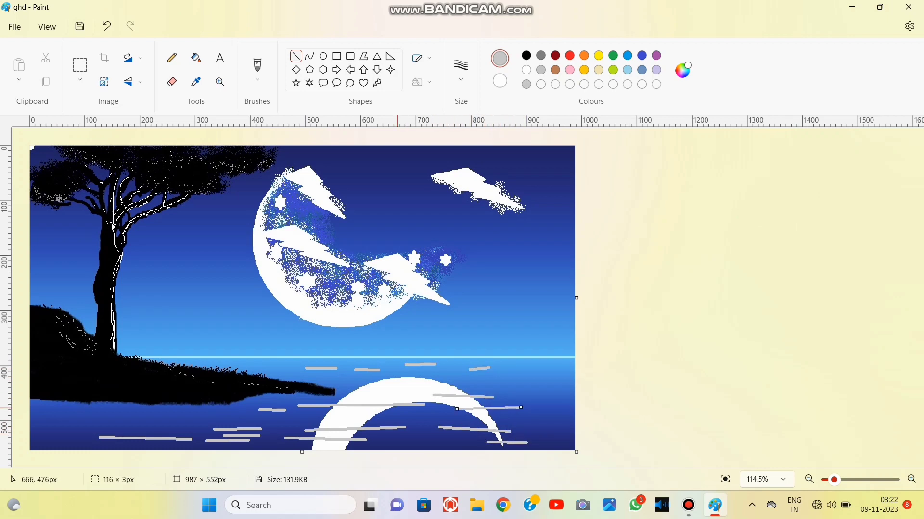
left_click_drag(294, 416, 552, 425)
mouse_move(518, 381)
left_mouse_down()
mouse_move(544, 381)
mouse_move(554, 367)
mouse_move(511, 381)
left_mouse_up()
left_click_drag(442, 382, 475, 380)
left_click_drag(274, 361, 295, 376)
mouse_move(361, 374)
left_mouse_down()
mouse_move(387, 376)
mouse_move(389, 388)
mouse_move(432, 383)
left_mouse_up()
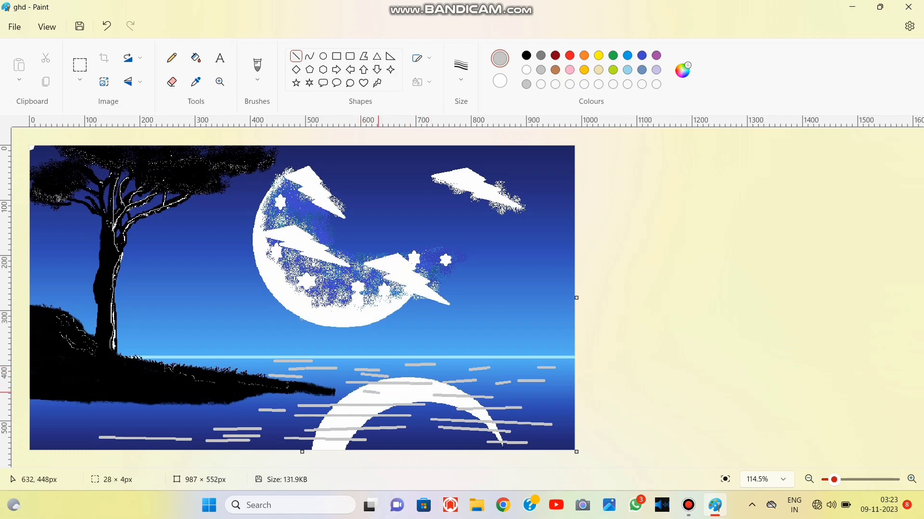
left_click_drag(363, 391, 423, 393)
left_click_drag(409, 437, 443, 438)
left_click_drag(511, 393, 550, 394)
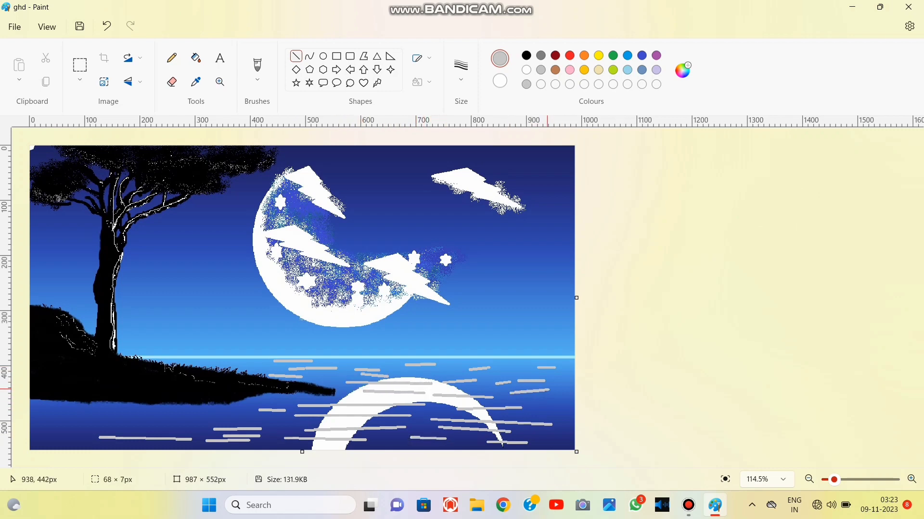
left_click_drag(131, 446, 151, 446)
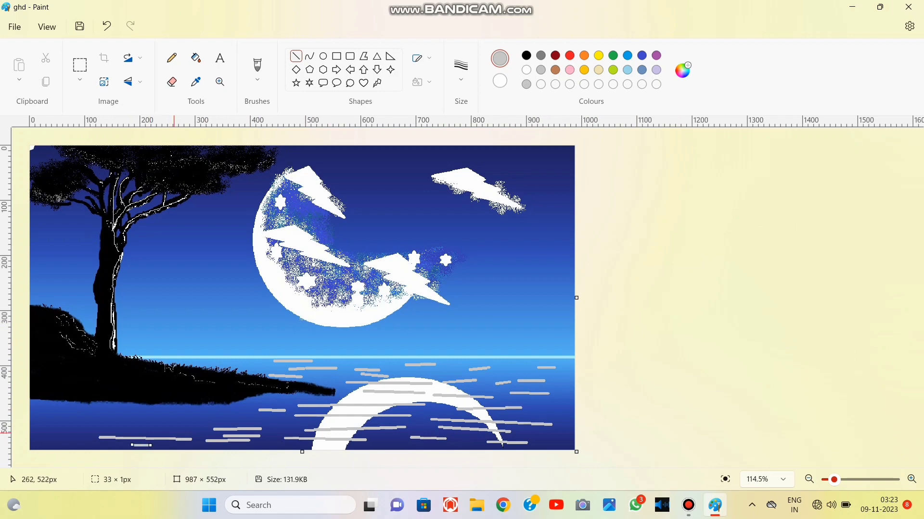
left_click_drag(197, 415, 239, 414)
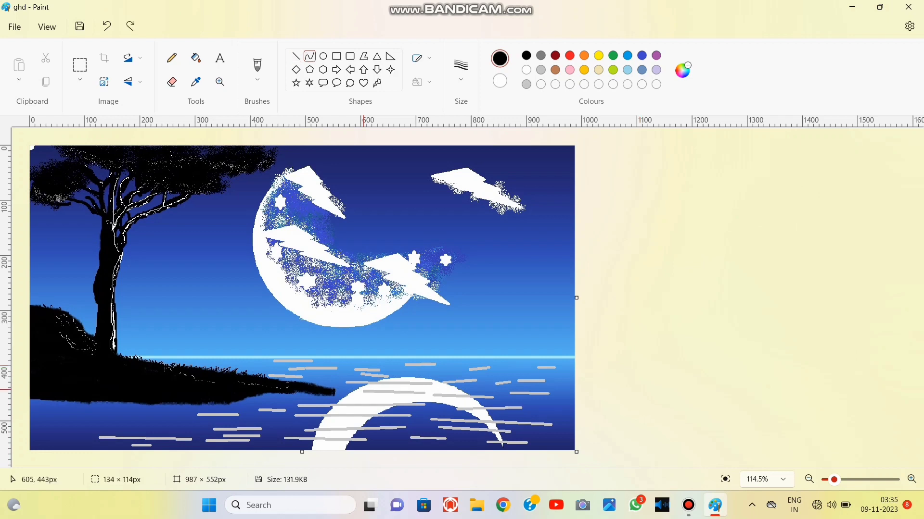
- Outline a boat hull over the moon's reflection with two sagging black curves about 211 px and 204 px wide
left_click_drag(345, 384, 423, 409)
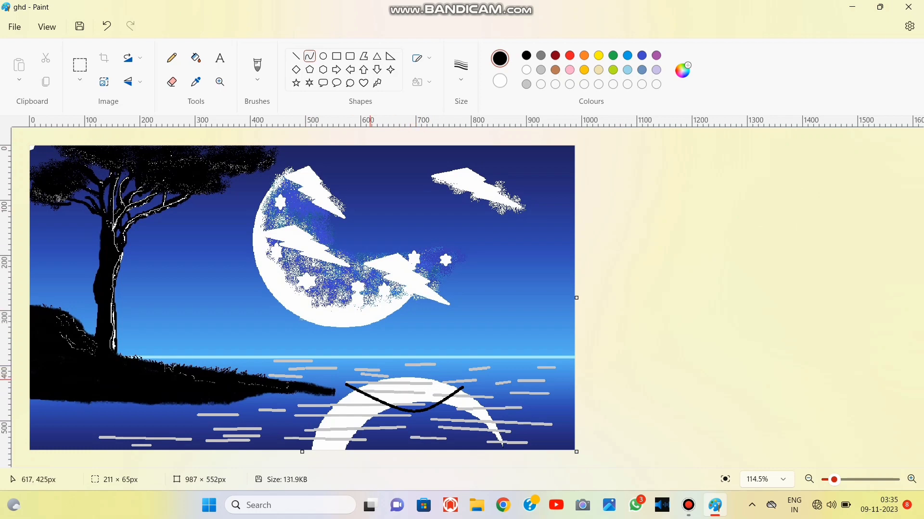
mouse_move(360, 380)
left_mouse_down()
mouse_move(459, 378)
mouse_move(437, 378)
mouse_move(417, 401)
left_mouse_up()
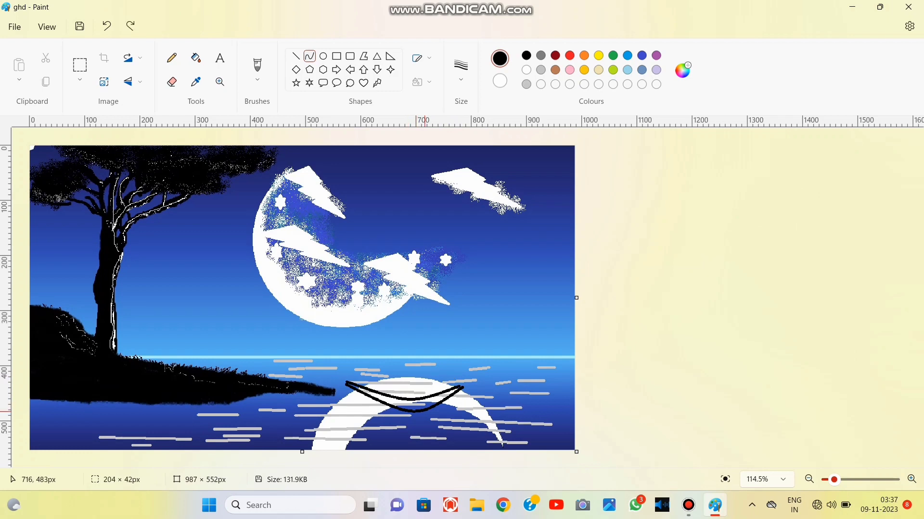
left_click_drag(413, 404, 413, 400)
left_click(642, 396)
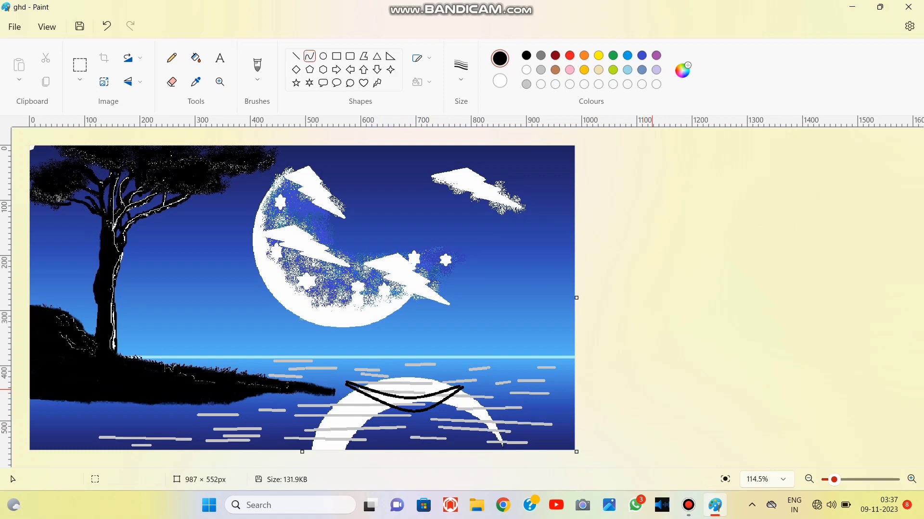
- Fill the areas between the boat's two curves with black
scroll(642, 396, "up", 3)
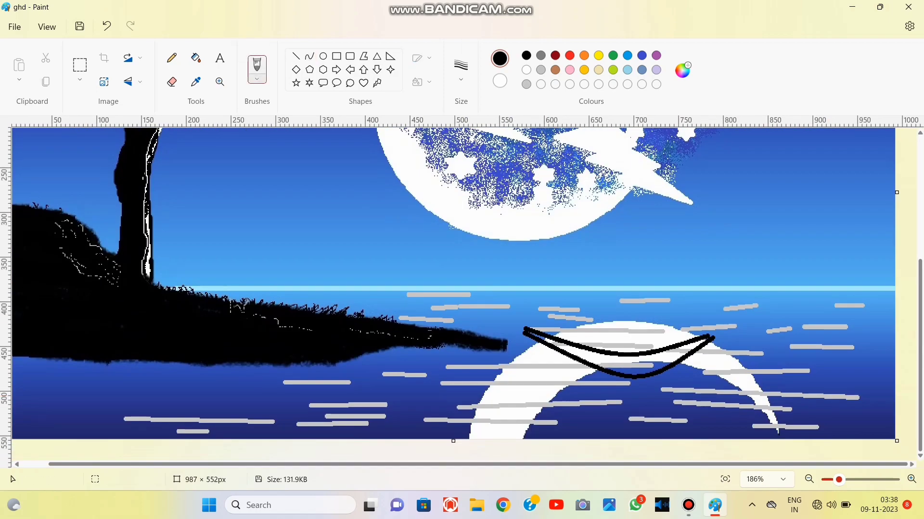
left_click(195, 58)
left_click_drag(638, 367, 663, 365)
left_click(632, 359)
left_click(630, 366)
left_click(681, 351)
- Paint over the boat hull's gaps, tips and lower edge with a black brush to make it solid with a flatter bottom
left_click(256, 66)
scroll(654, 363, "up", 2)
left_click_drag(740, 365, 701, 367)
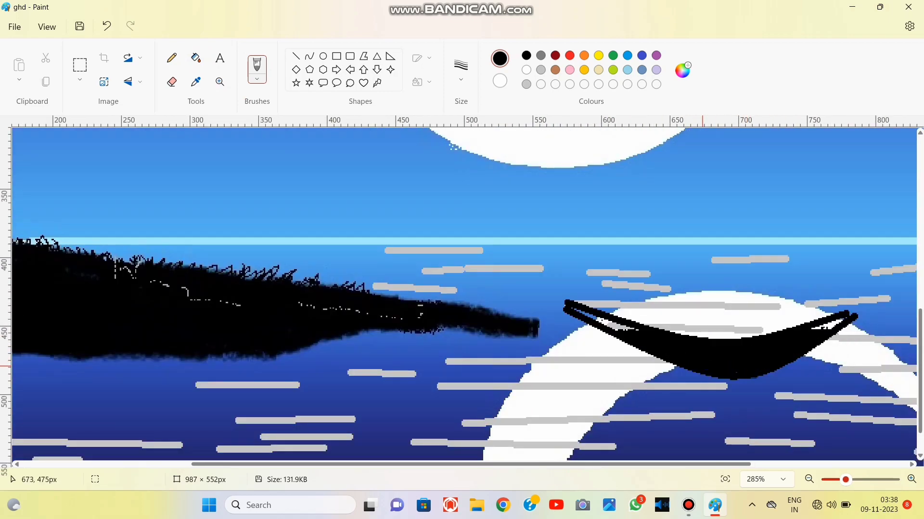
mouse_move(567, 303)
left_mouse_down()
mouse_move(609, 325)
mouse_move(603, 338)
mouse_move(698, 375)
mouse_move(651, 360)
mouse_move(788, 353)
left_mouse_up()
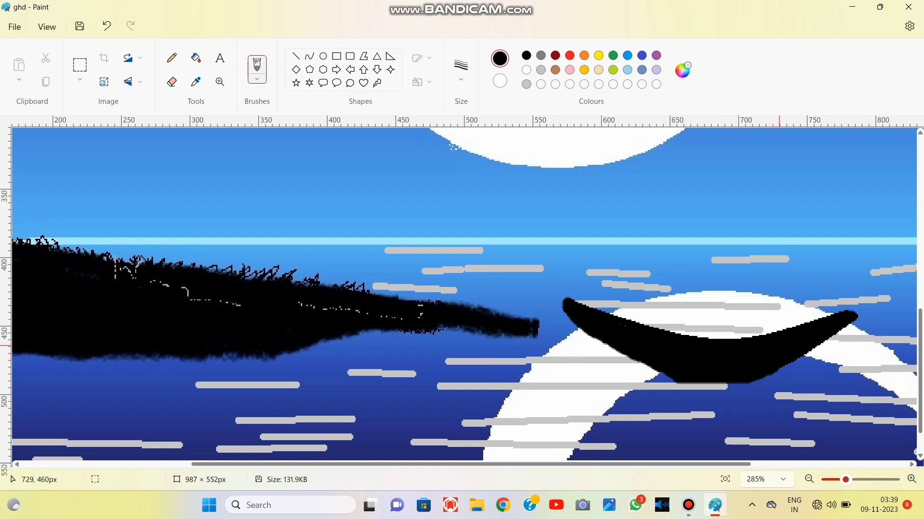
scroll(722, 346, "down", 1)
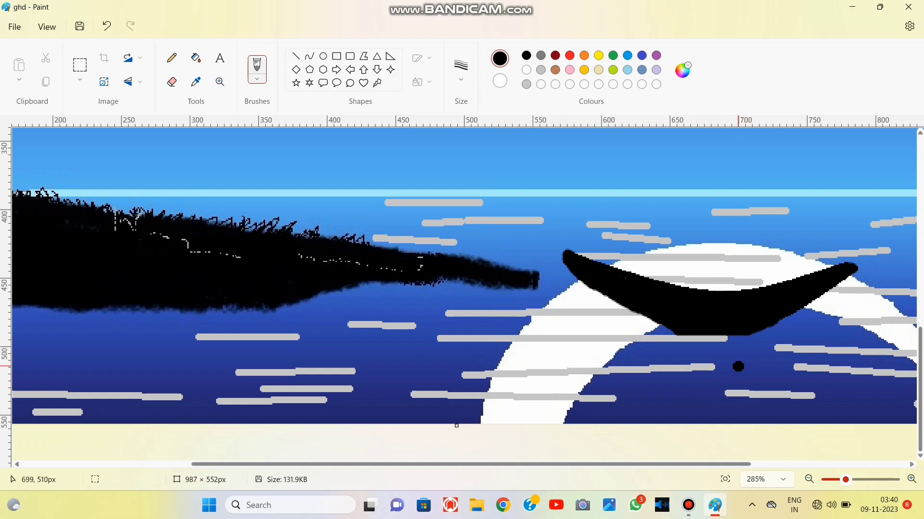
- Brush a dark grey (#212121) shadow beneath the boat hull, branching outward on both sides over the moon's reflection
left_click_drag(743, 343, 721, 340)
left_click(107, 26)
left_click(682, 70)
left_click_drag(502, 234, 502, 240)
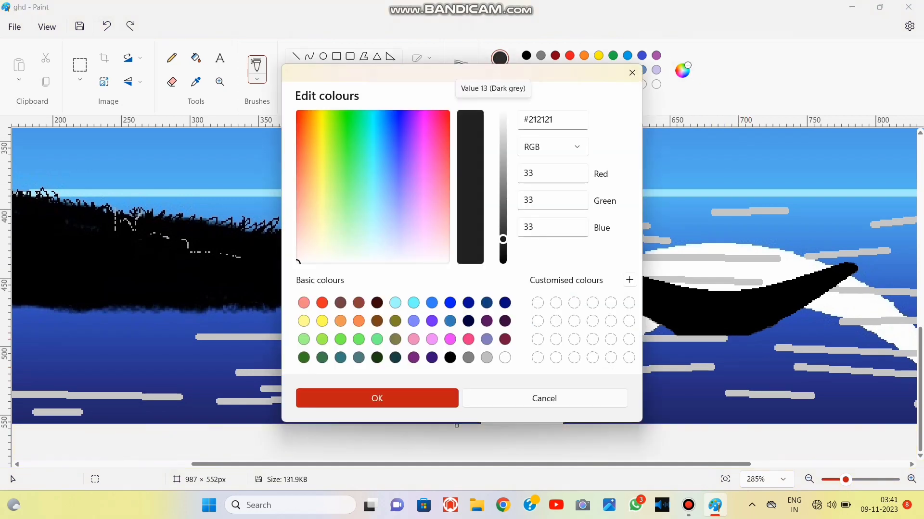
left_click(377, 398)
left_click_drag(722, 339, 687, 342)
left_click(107, 26)
mouse_move(607, 357)
left_mouse_down()
mouse_move(666, 335)
mouse_move(772, 337)
mouse_move(818, 353)
mouse_move(804, 331)
left_mouse_up()
left_click_drag(758, 342, 793, 361)
left_click_drag(714, 342, 731, 340)
- Layer progressively darker grey and black textured strokes over the shadow beneath the boat
left_click(682, 70)
left_click_drag(503, 240, 503, 249)
left_click(377, 398)
mouse_move(756, 335)
left_mouse_down()
mouse_move(690, 334)
mouse_move(731, 342)
left_mouse_up()
left_click(682, 71)
left_click_drag(503, 249, 503, 257)
left_click(377, 398)
mouse_move(723, 330)
left_mouse_down()
mouse_move(694, 329)
mouse_move(614, 356)
left_mouse_up()
left_click(683, 70)
left_click(377, 398)
left_click_drag(753, 334, 782, 336)
left_click_drag(755, 342, 771, 346)
- Brush very dark grey (#141414) over the boat's shadow, covering its middle and both branching sides
left_click(682, 70)
left_click_drag(503, 260, 503, 247)
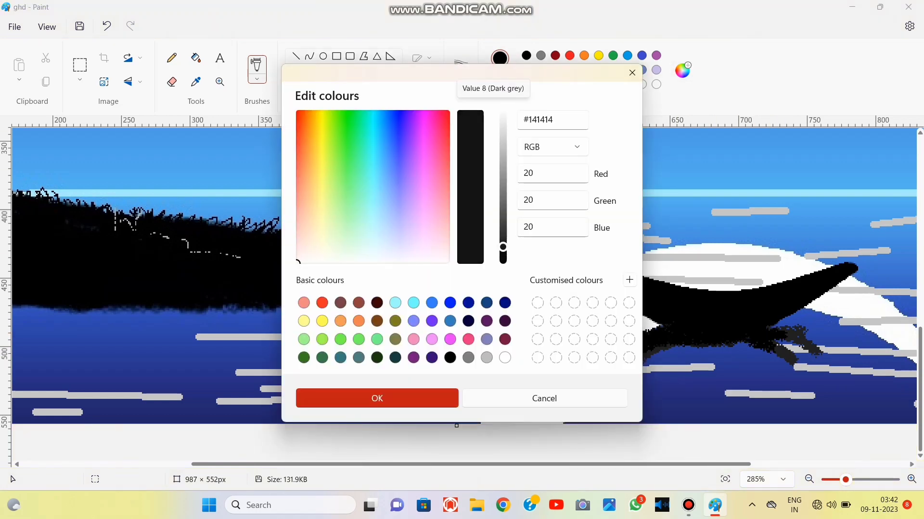
left_click(377, 398)
mouse_move(710, 331)
left_mouse_down()
mouse_move(661, 334)
mouse_move(611, 356)
left_mouse_up()
left_click_drag(642, 352, 635, 368)
left_click_drag(783, 338, 683, 340)
left_click_drag(748, 343, 823, 353)
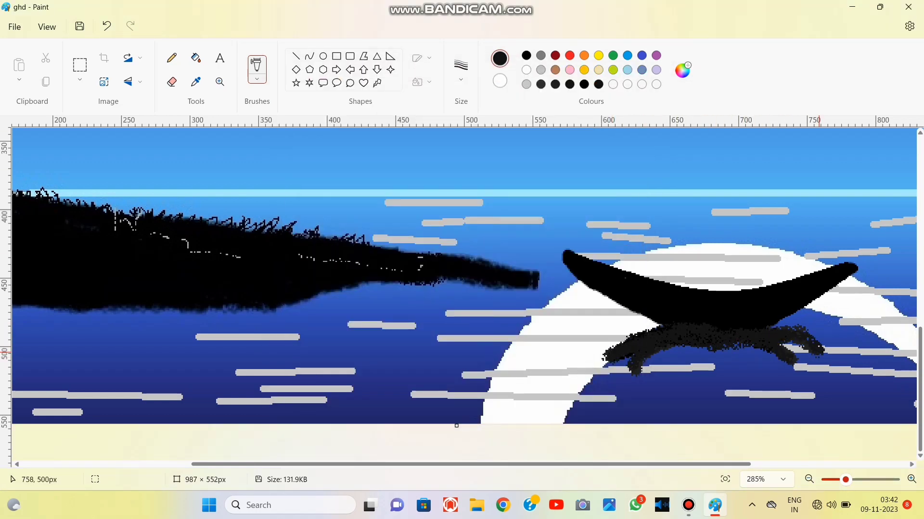
left_click_drag(754, 347, 650, 357)
left_click(107, 25)
left_click_drag(748, 332, 621, 362)
mouse_move(772, 344)
left_mouse_down()
mouse_move(789, 347)
mouse_move(799, 373)
left_mouse_up()
left_click_drag(794, 353, 797, 358)
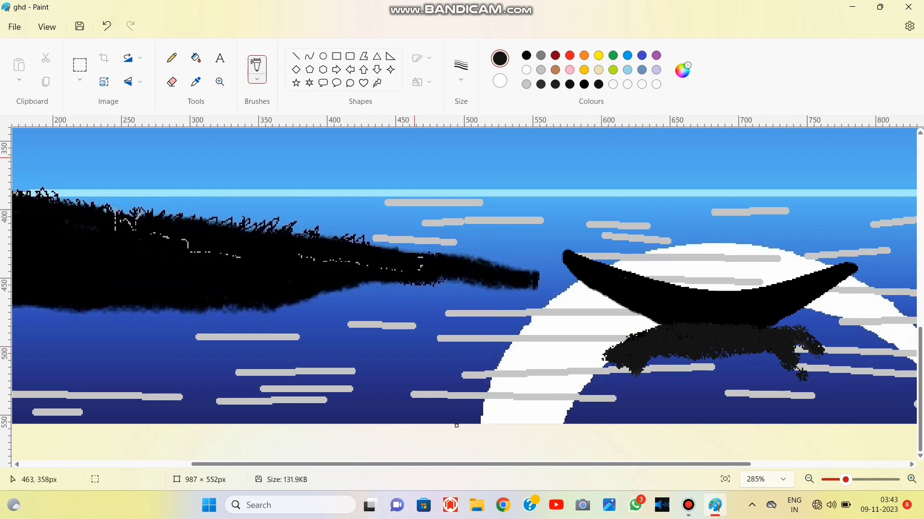
left_click(107, 25)
left_click(107, 26)
left_click(107, 26)
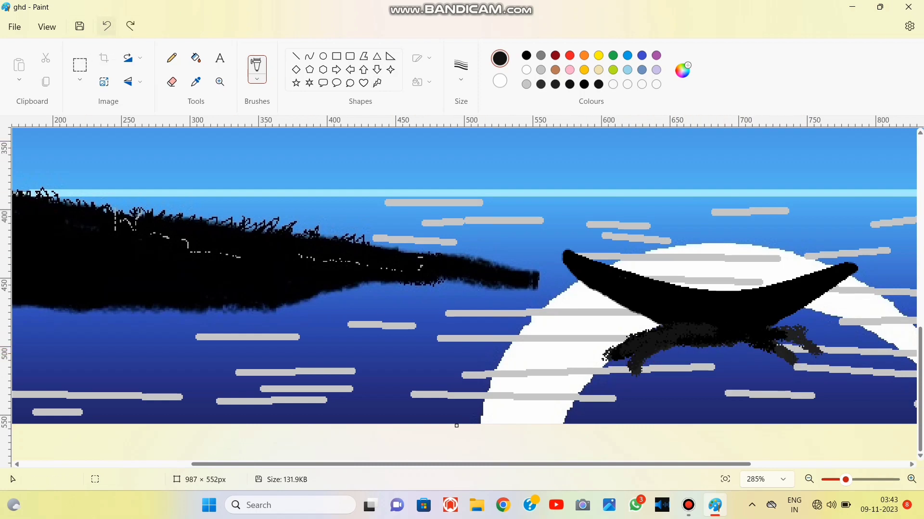
- Repaint the left arm of the boat's shadow with very dark grey
left_click_drag(694, 332, 620, 351)
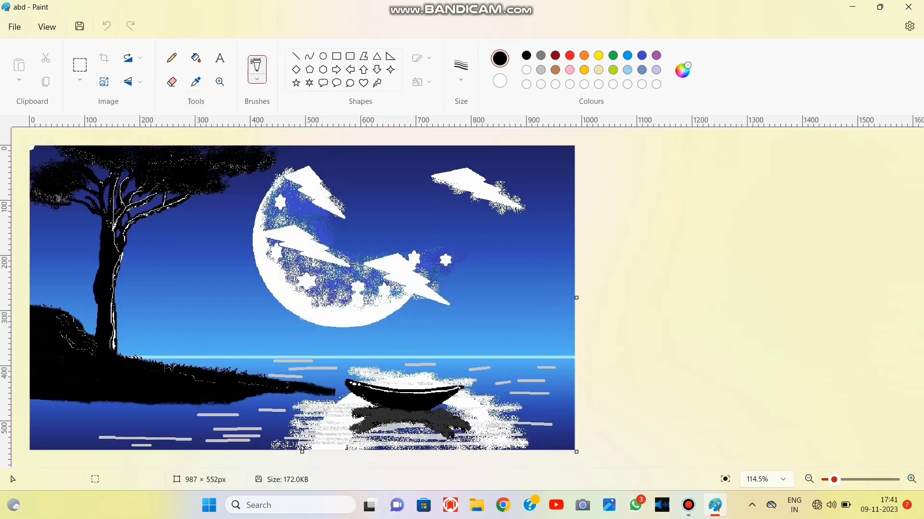
- Brush a darkened indigo over the dark grey shadow beneath the boat
left_click(642, 56)
left_click_drag(834, 479, 846, 479)
left_click_drag(920, 231, 919, 423)
left_click_drag(389, 465, 627, 465)
left_click(682, 70)
left_click_drag(503, 144, 503, 173)
left_click(377, 399)
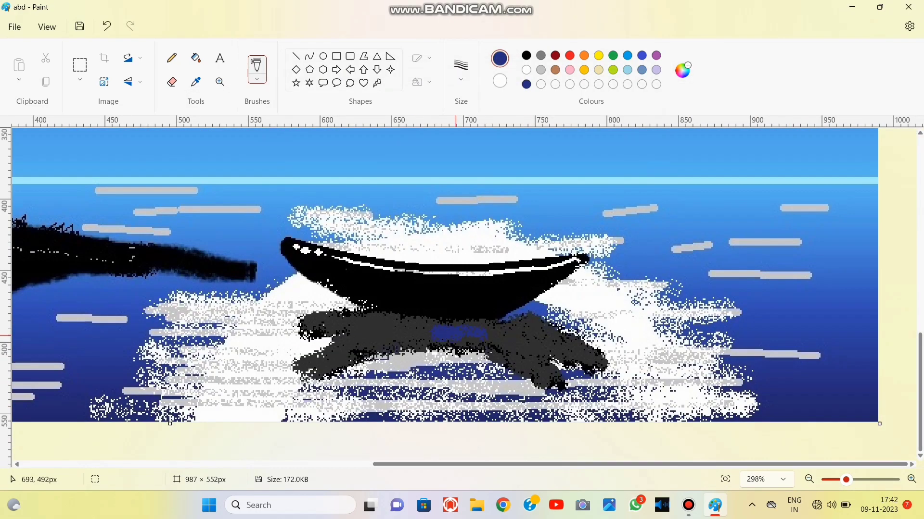
mouse_move(311, 371)
left_mouse_down()
mouse_move(454, 341)
mouse_move(579, 351)
mouse_move(596, 363)
left_mouse_up()
scroll(711, 416, "up", 3)
scroll(710, 416, "down", 2)
left_click_drag(691, 465, 336, 465)
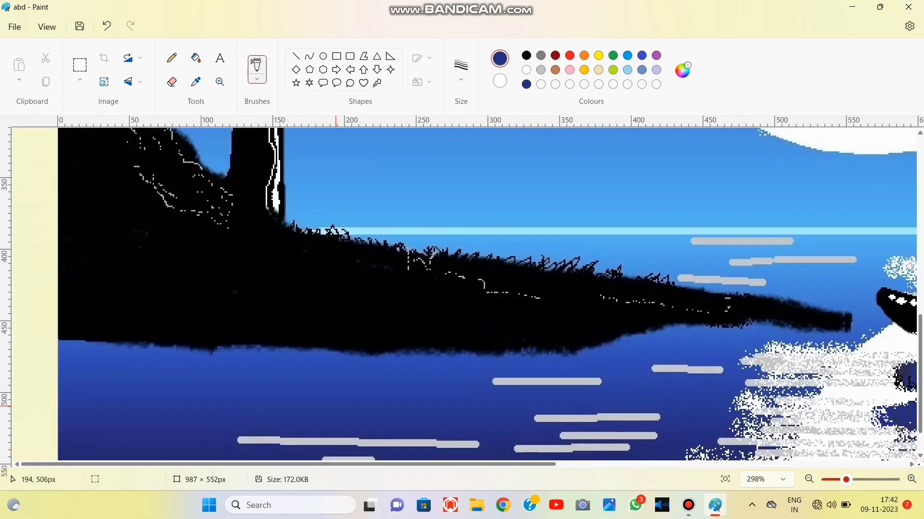
left_click(682, 70)
left_click_drag(503, 187, 502, 224)
left_click(412, 403)
scroll(472, 223, "down", 1)
left_click_drag(75, 314, 166, 325)
left_click(107, 26)
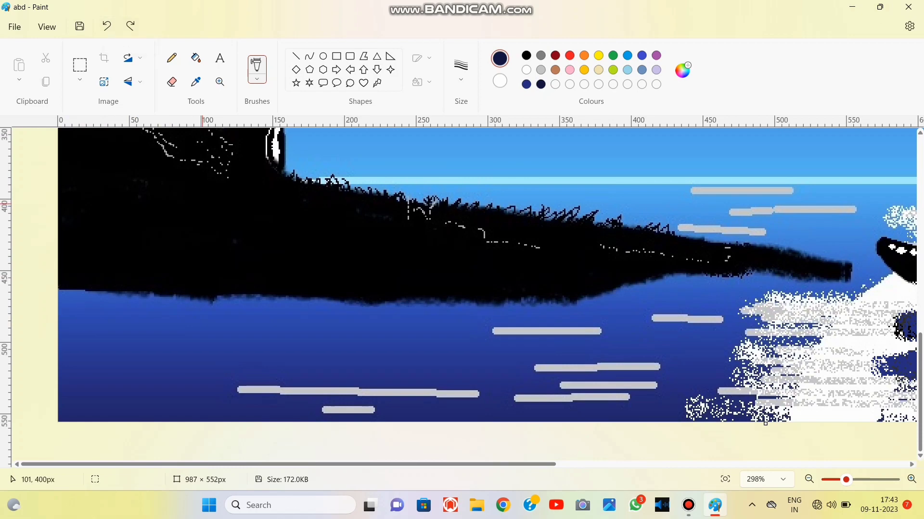
- Set the pencil to 3 px and try a dark indigo wavy line in the water below the headland, undoing it
left_click(171, 57)
left_click(460, 70)
left_click(461, 155)
left_click(682, 70)
left_click_drag(503, 223, 503, 203)
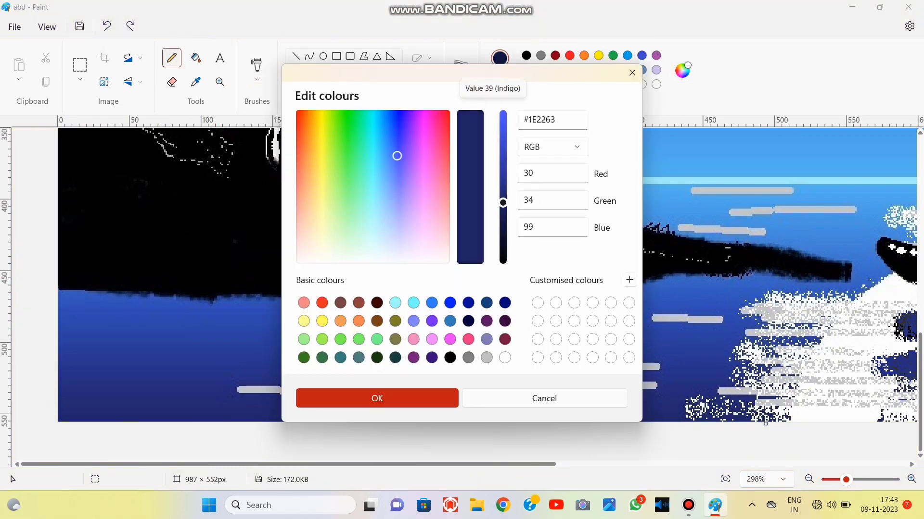
left_click(414, 398)
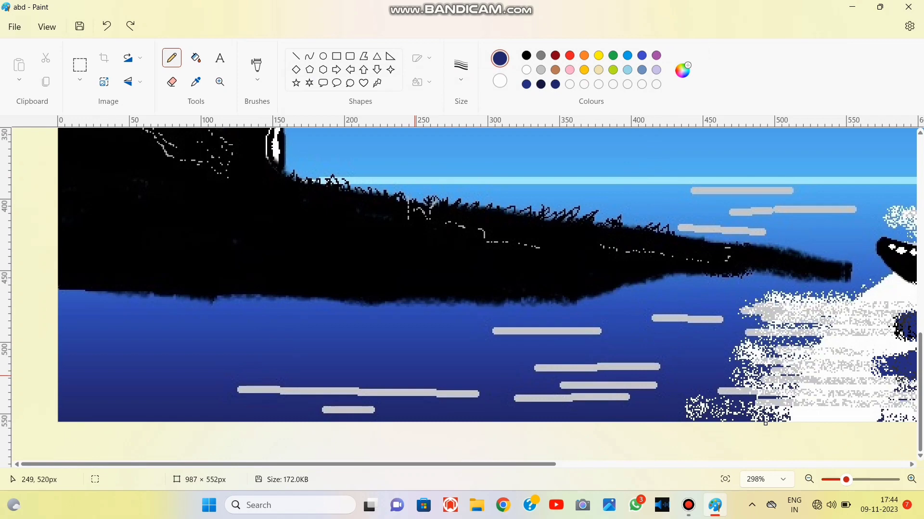
left_click_drag(84, 371, 243, 348)
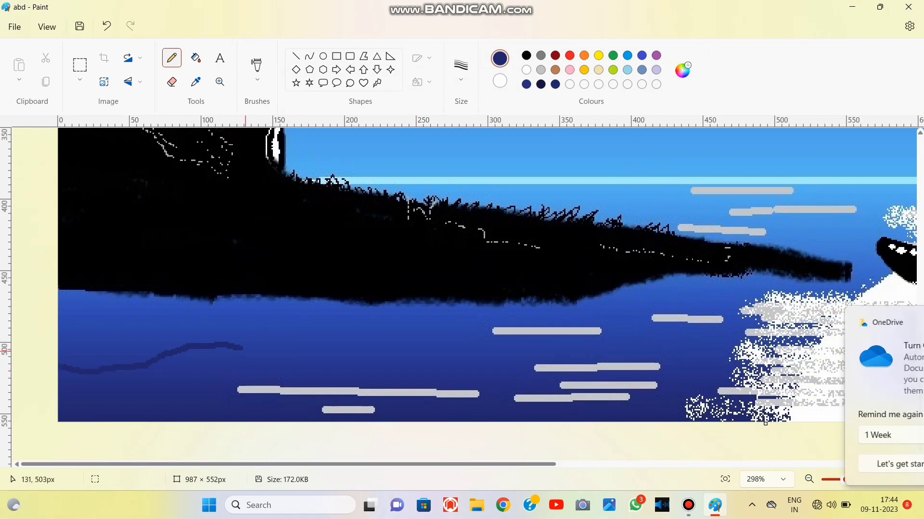
key("ctrl+z")
- Outline the reflection of the headland and tree trunk in the water with dark grey (#2B2B2B) pencil lines
left_click(682, 71)
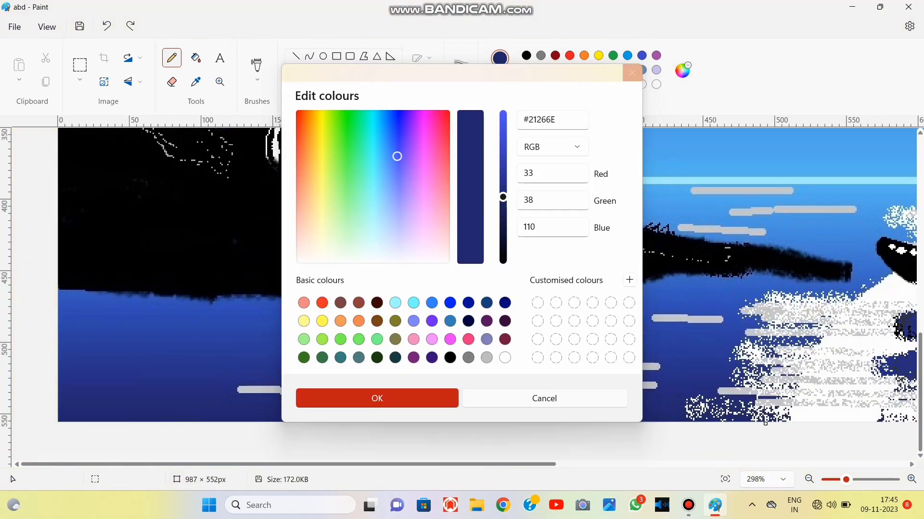
mouse_move(503, 201)
left_mouse_down()
mouse_move(503, 262)
mouse_move(503, 233)
left_mouse_up()
left_click(377, 398)
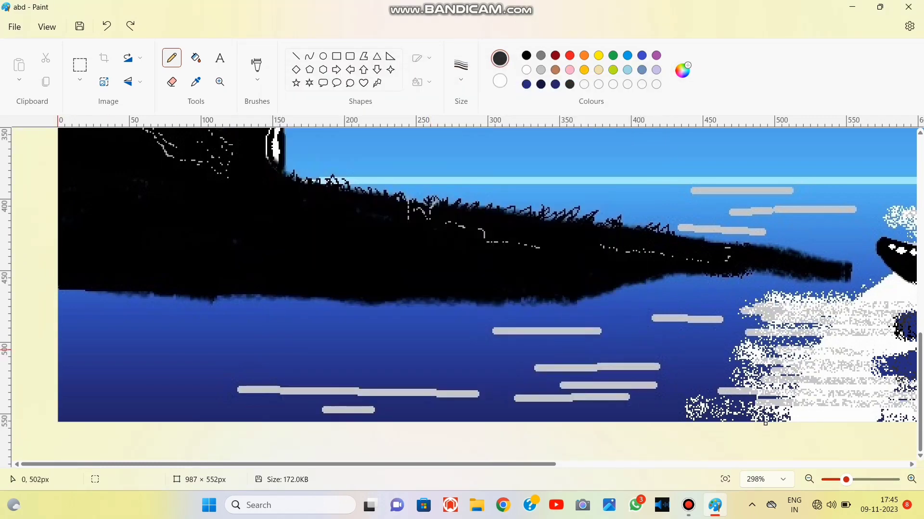
mouse_move(58, 352)
left_mouse_down()
mouse_move(186, 356)
mouse_move(231, 381)
left_mouse_up()
scroll(231, 380, "up", 1)
key("ctrl+z")
mouse_move(58, 422)
left_mouse_down()
mouse_move(204, 395)
mouse_move(206, 451)
mouse_move(251, 393)
mouse_move(397, 389)
mouse_move(626, 356)
mouse_move(776, 319)
left_mouse_up()
scroll(543, 377, "down", 1)
- Fill the outlined headland and trunk reflection with a darker grey, using a thick round brush along the headland's lower edge
left_click(682, 70)
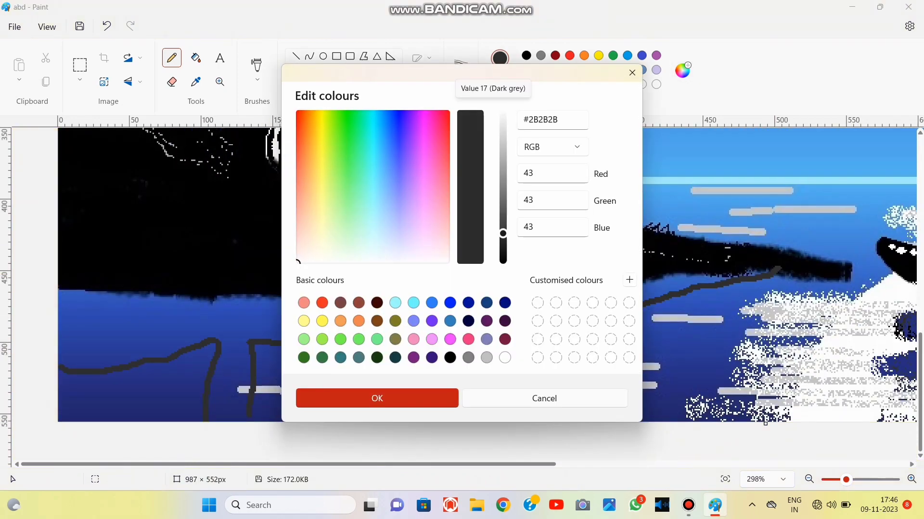
left_click(375, 396)
left_click(257, 80)
left_click(226, 97)
left_click(461, 72)
left_click(461, 179)
mouse_move(335, 321)
left_mouse_down()
mouse_move(83, 314)
mouse_move(64, 322)
mouse_move(127, 358)
mouse_move(73, 344)
mouse_move(262, 322)
mouse_move(208, 425)
mouse_move(227, 383)
mouse_move(234, 416)
left_mouse_up()
scroll(124, 233, "up", 1)
left_click(106, 26)
scroll(219, 352, "down", 1)
scroll(185, 198, "up", 1)
mouse_move(260, 382)
left_mouse_down()
mouse_move(250, 372)
mouse_move(262, 350)
mouse_move(554, 366)
mouse_move(704, 327)
mouse_move(783, 321)
left_mouse_up()
scroll(839, 388, "up", 1)
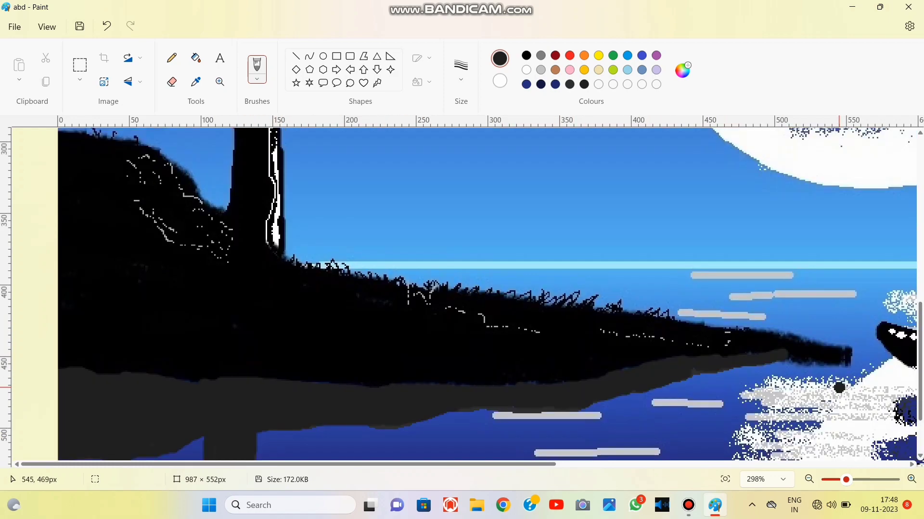
- Texture the headland's dark grey reflection with speckles of darkened indigo
left_click(642, 55)
left_click(682, 70)
left_click_drag(503, 144, 503, 208)
left_click(377, 398)
scroll(77, 304, "down", 2)
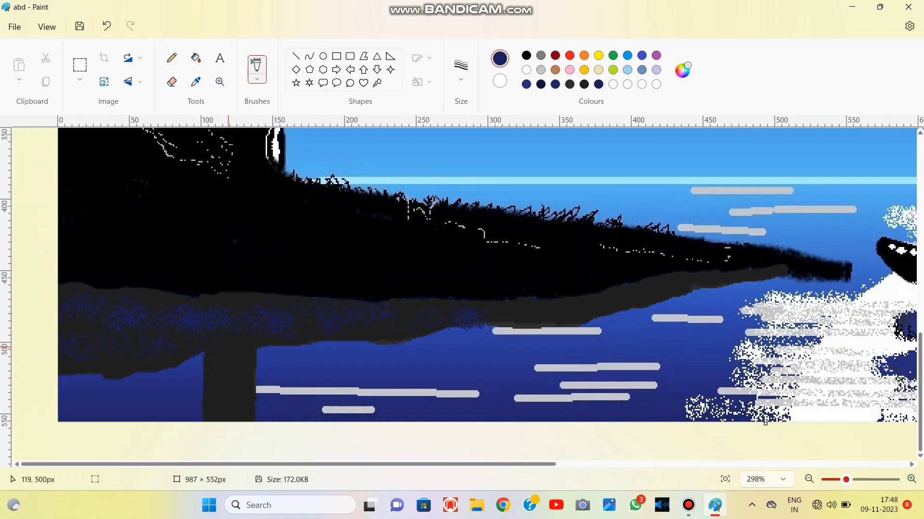
- Speckle the boat's dark blue shadow with textured dark grey strokes
left_click(725, 479)
left_click(725, 479)
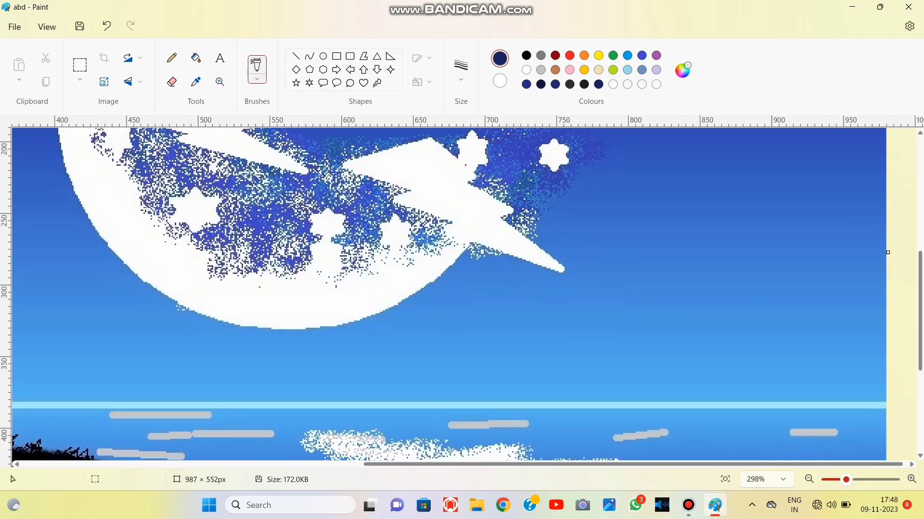
scroll(462, 298, "down", 5)
left_click(526, 56)
left_click(682, 70)
left_click_drag(503, 258, 502, 233)
left_click(377, 399)
left_click(257, 79)
left_click(257, 189)
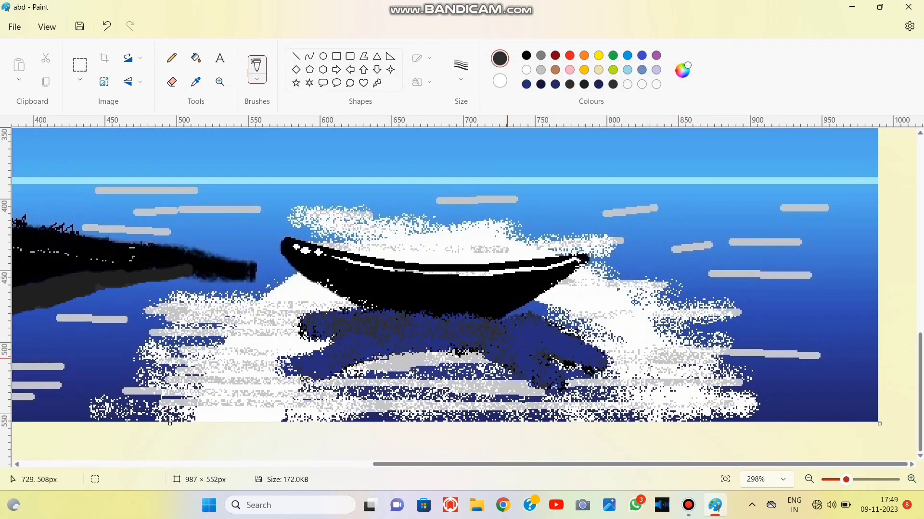
- Set up a white 3 px pencil and try two small star marks in the sky, undoing both
left_click(725, 479)
left_click(172, 58)
left_click(526, 70)
left_click(461, 71)
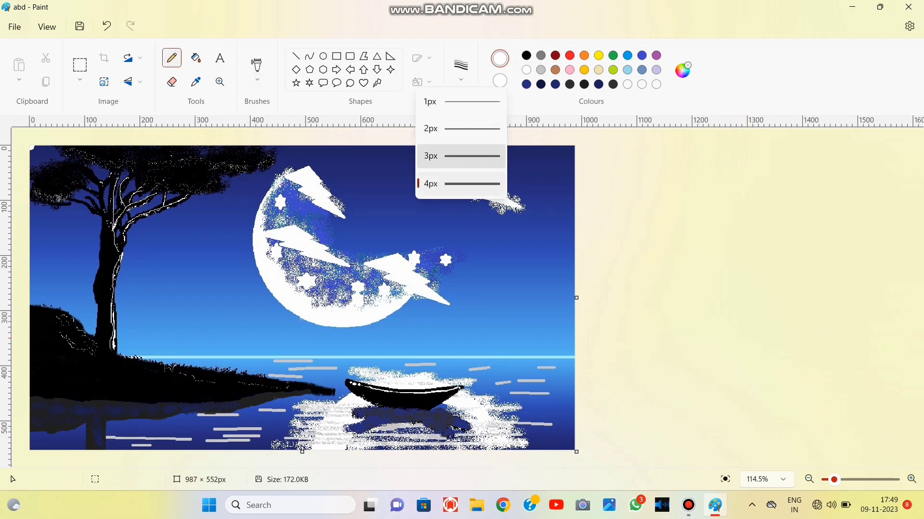
left_click(460, 155)
left_click_drag(538, 225, 543, 225)
left_click(107, 26)
left_click_drag(525, 173, 528, 173)
left_click(107, 26)
left_click(460, 71)
left_click(460, 156)
- Scatter small white pencil dots as stars across the night sky on both sides of the moon
left_click(244, 216)
left_click(214, 250)
left_click(186, 225)
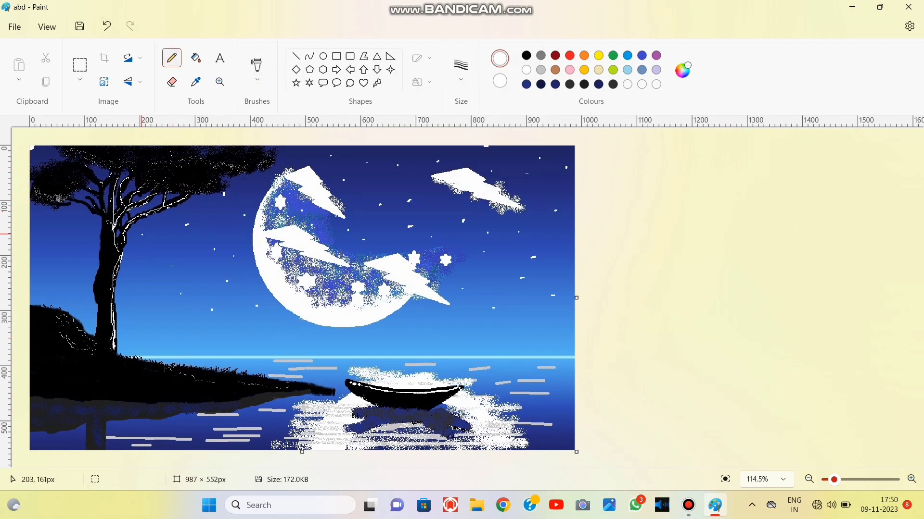
left_click(210, 204)
left_click(169, 217)
left_click(197, 285)
left_click(539, 286)
left_click(539, 238)
left_click(293, 154)
left_click(360, 151)
left_click(437, 243)
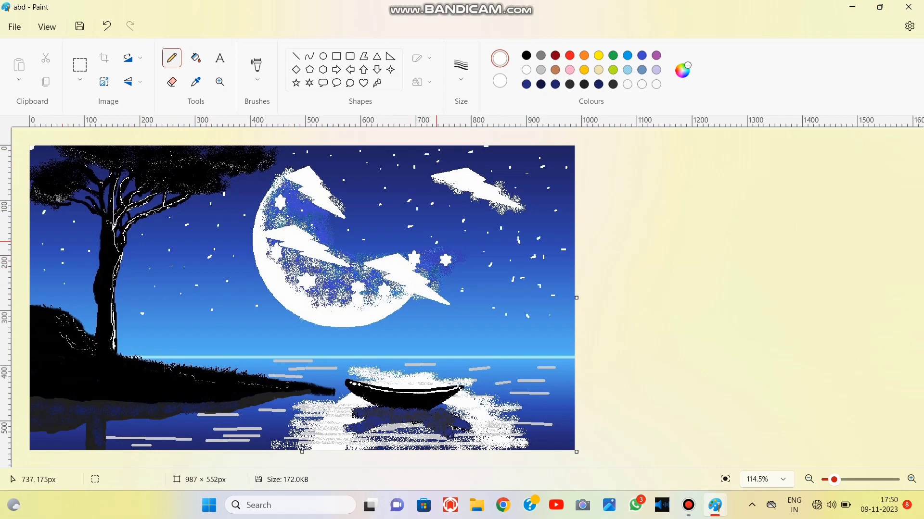
- Draw a slanted grey 3 px straight line across the upper sky over the cloud beside the moon
left_click(682, 70)
left_click(377, 396)
left_click(461, 69)
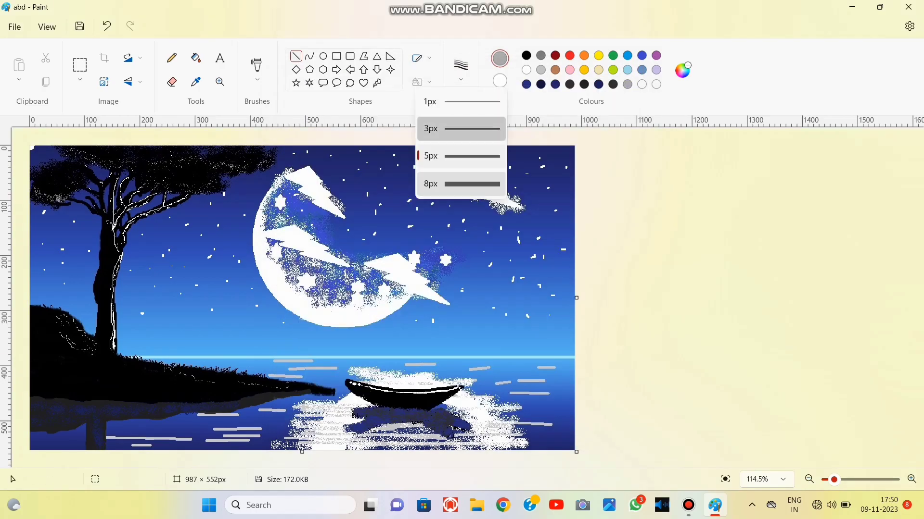
left_click(458, 128)
left_click_drag(495, 144, 555, 168)
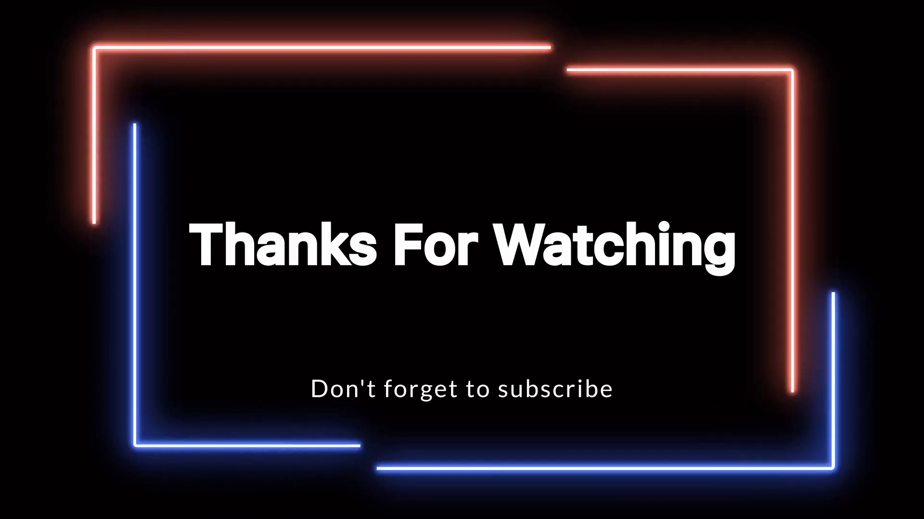